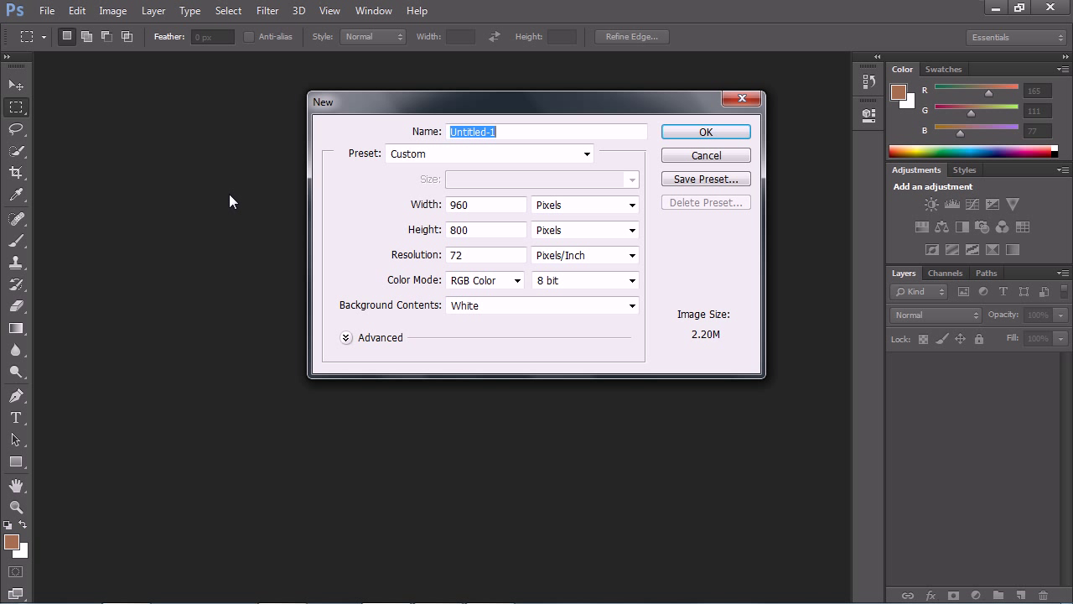
# Create a custom document named jack_o_lantern, 960 x 800 pixels at 72 pixels/inch, in 8-bit RGB with a white background
pyautogui.write('jack_o_lantern')
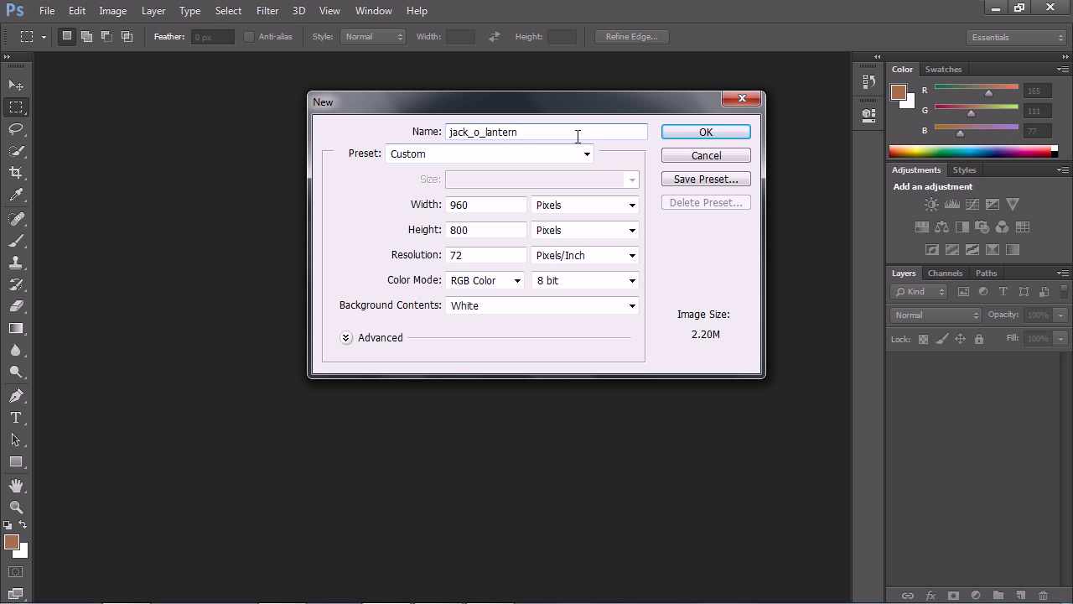
pyautogui.click(589, 154)
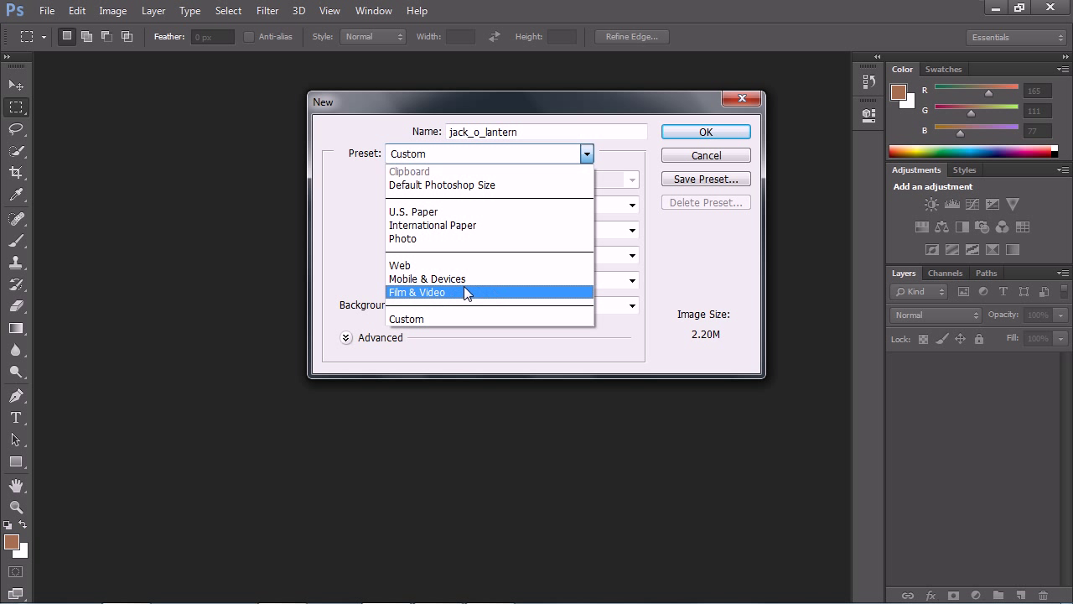
pyautogui.click(405, 319)
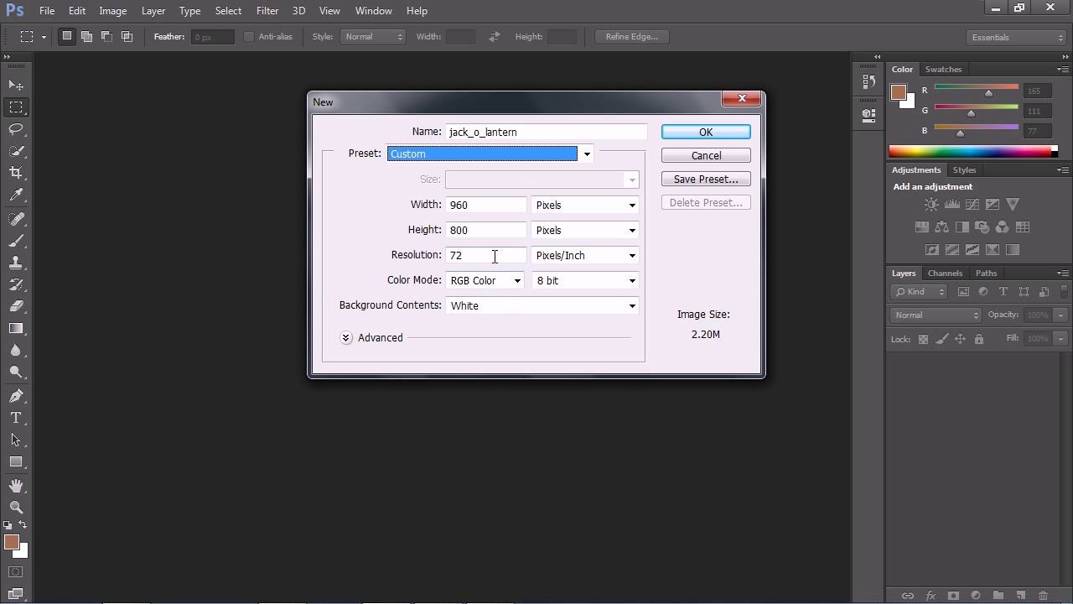
pyautogui.doubleClick(457, 255)
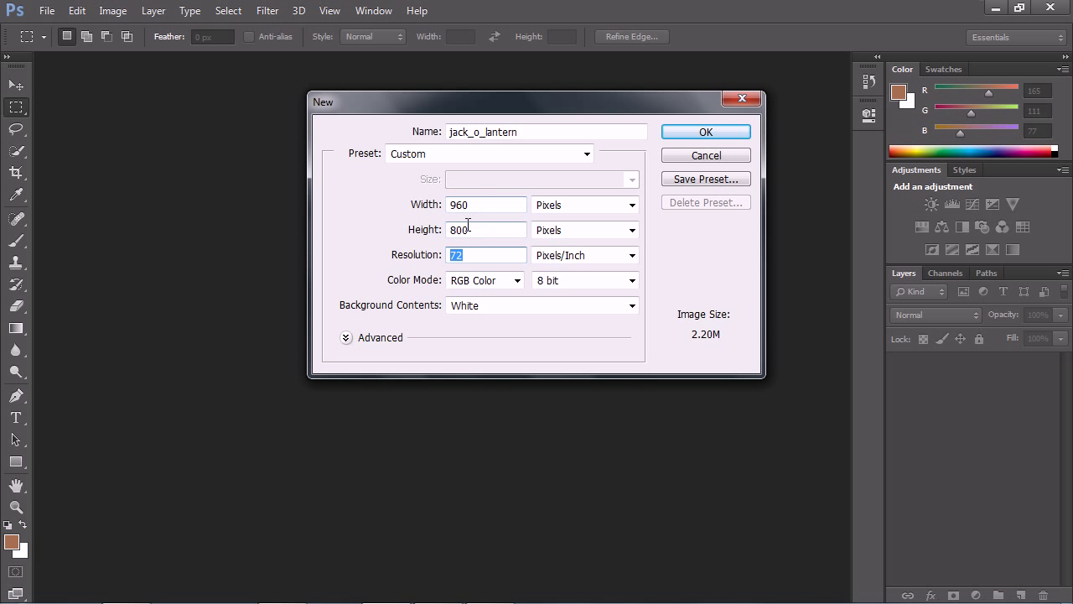
pyautogui.click(703, 133)
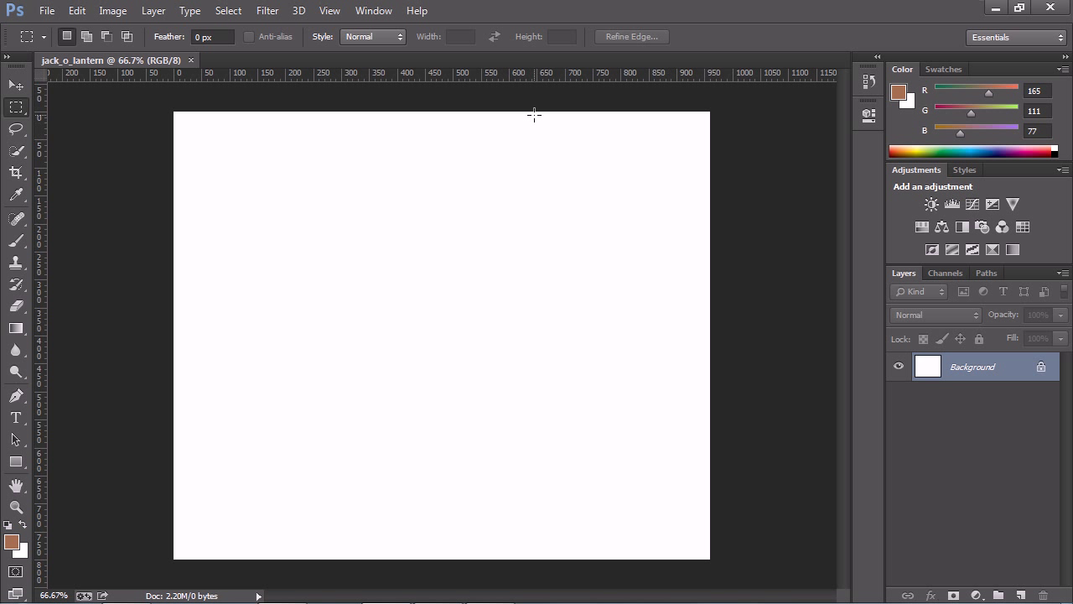
pyautogui.click(46, 11)
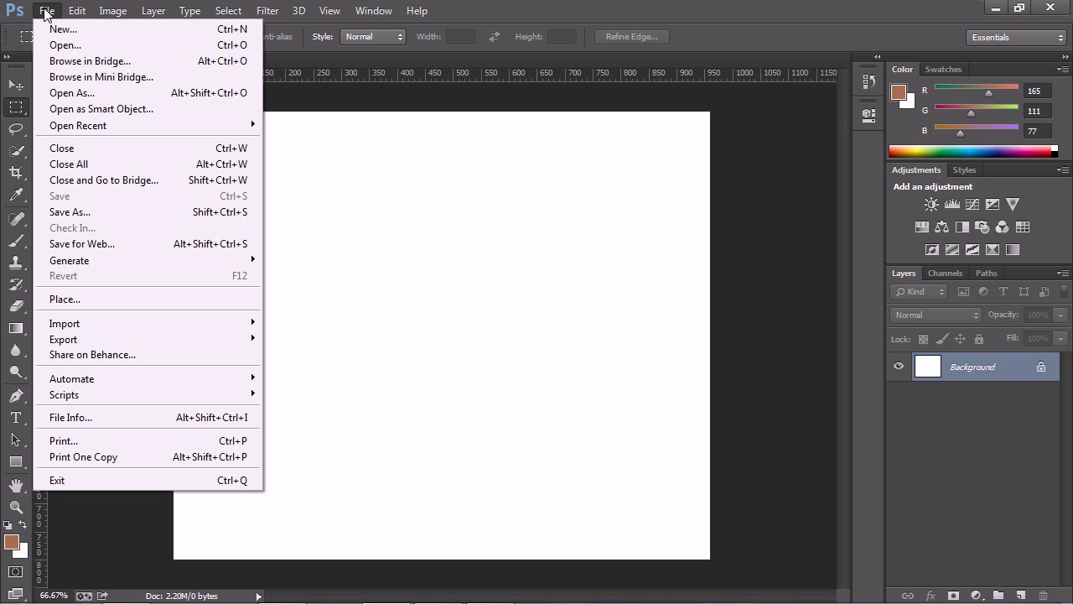
pyautogui.click(77, 300)
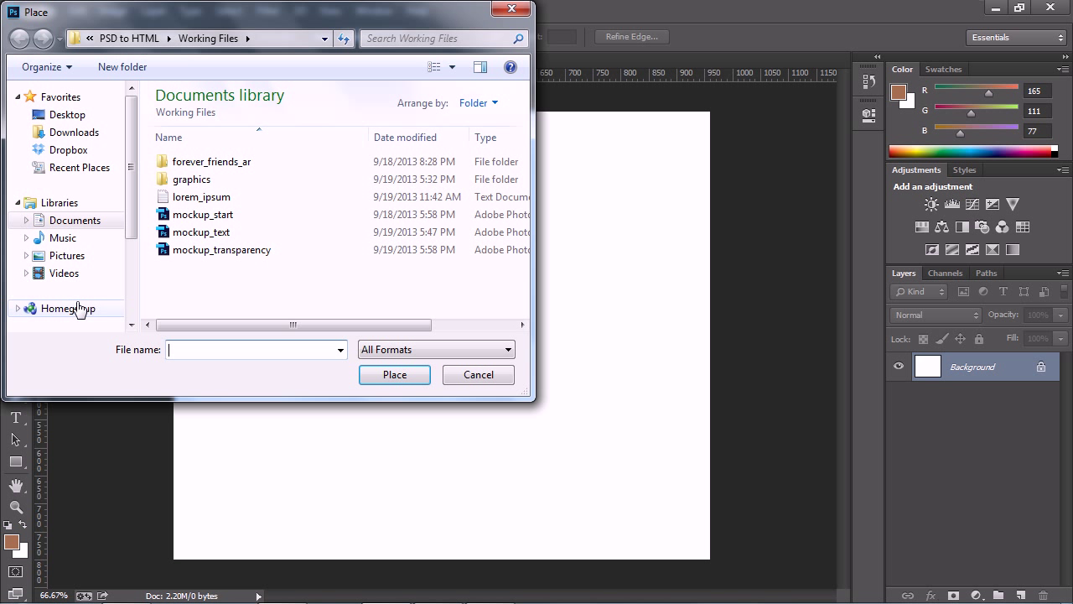
pyautogui.click(82, 119)
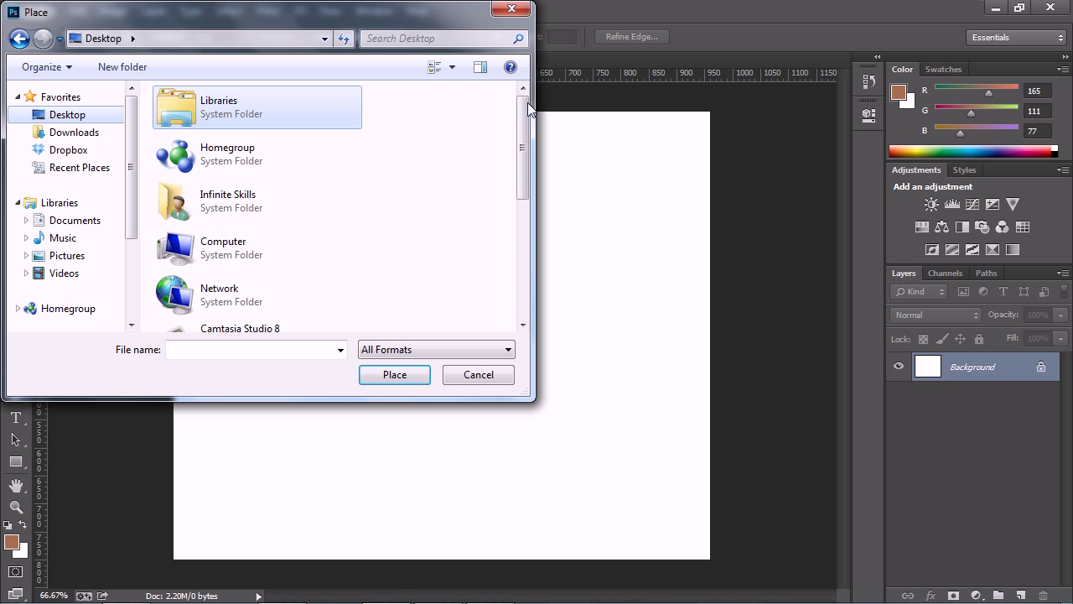
pyautogui.moveTo(524, 111); pyautogui.dragTo(520, 228)
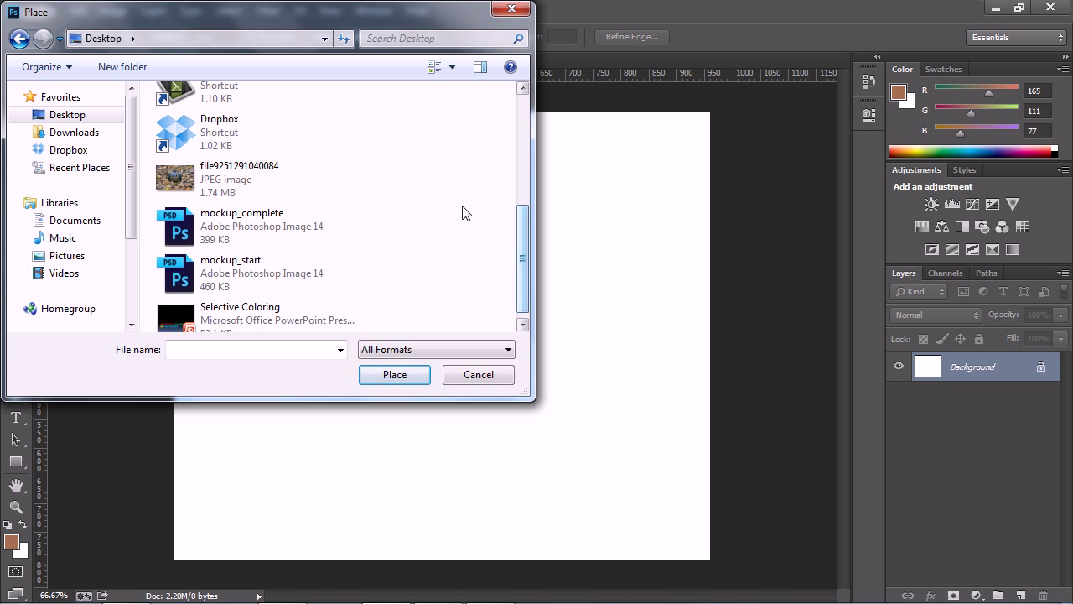
pyautogui.click(184, 183)
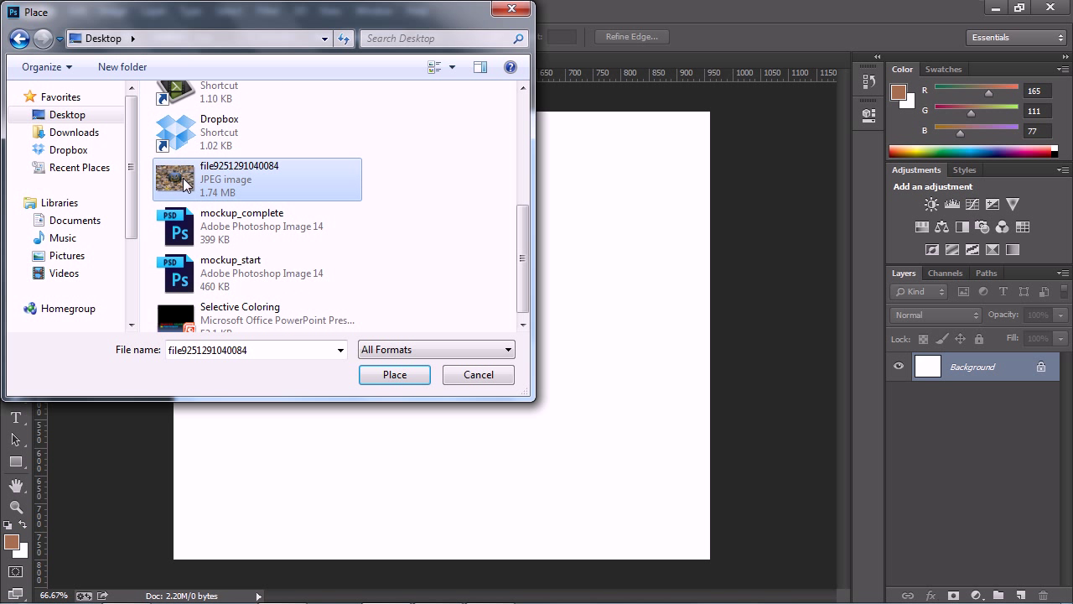
pyautogui.moveTo(204, 177)
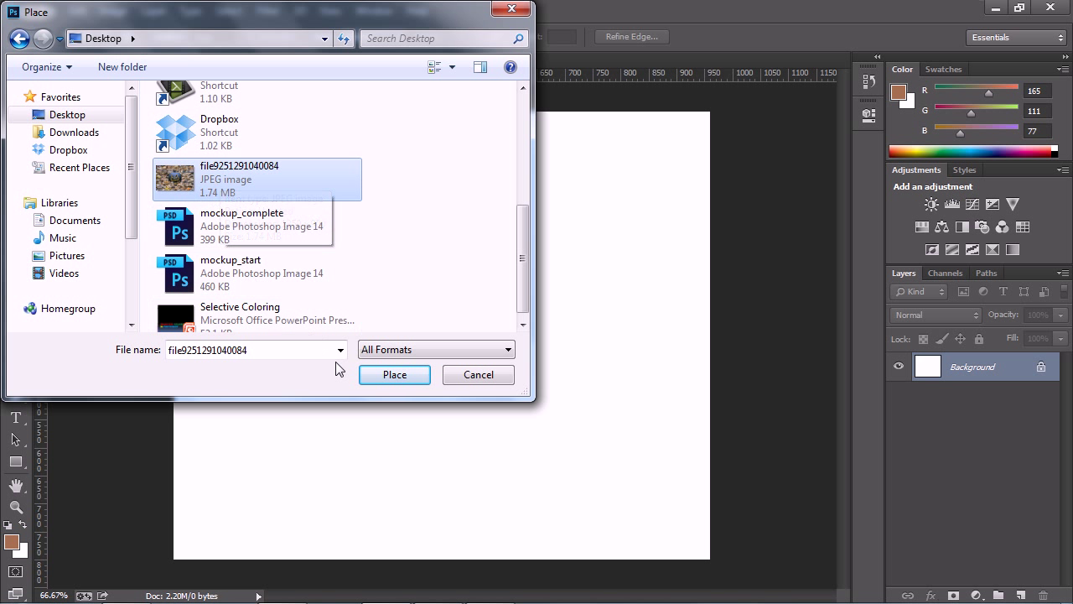
pyautogui.click(394, 375)
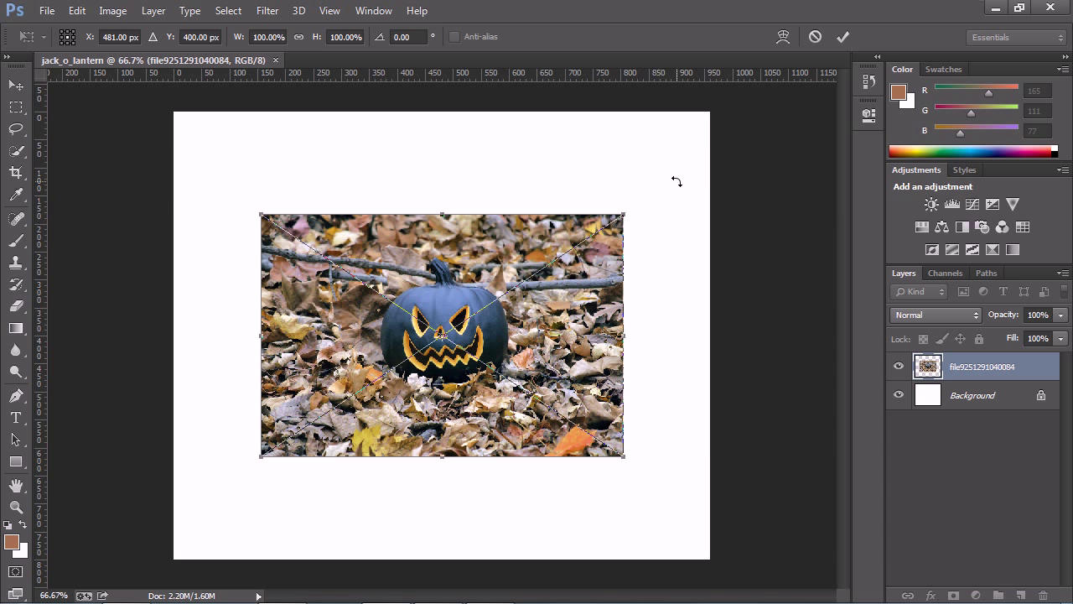
# Try scaling, rotating by about 8 degrees and moving the placed photo, and discard the placement
pyautogui.moveTo(628, 214); pyautogui.dragTo(727, 229)
pyautogui.moveTo(683, 170); pyautogui.dragTo(645, 220)
pyautogui.moveTo(353, 241); pyautogui.dragTo(273, 227)
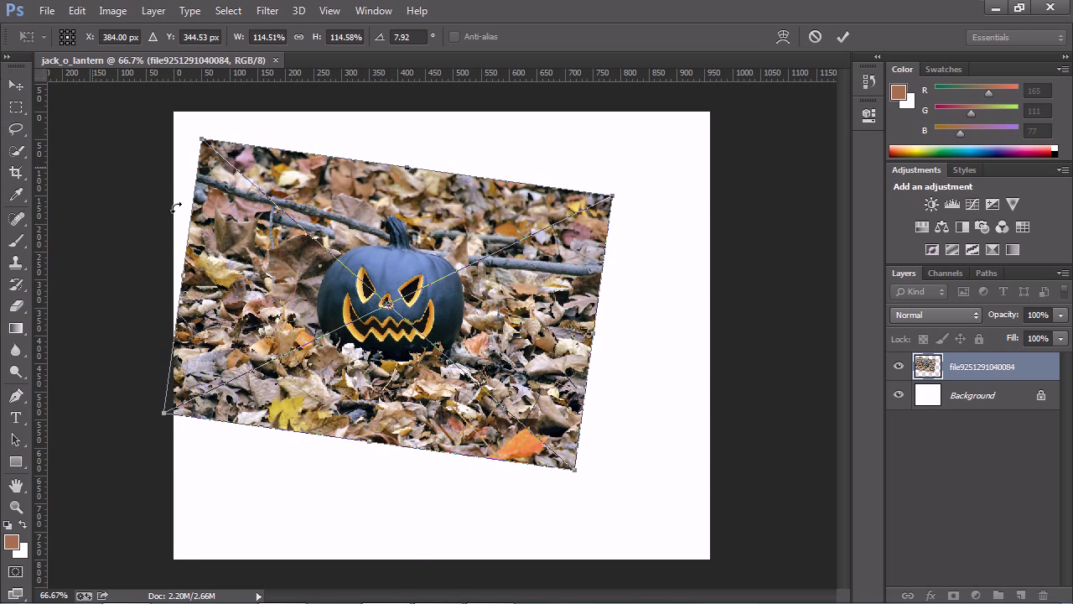
pyautogui.moveTo(496, 253); pyautogui.dragTo(444, 224)
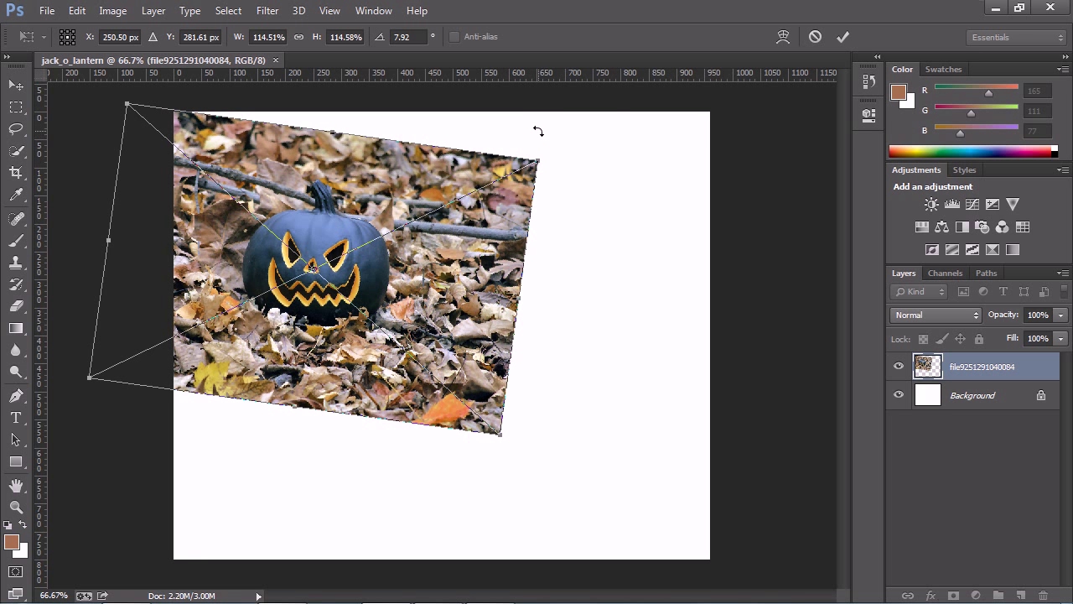
pyautogui.moveTo(541, 157); pyautogui.dragTo(485, 278)
pyautogui.moveTo(506, 176); pyautogui.dragTo(501, 136)
pyautogui.click(15, 87)
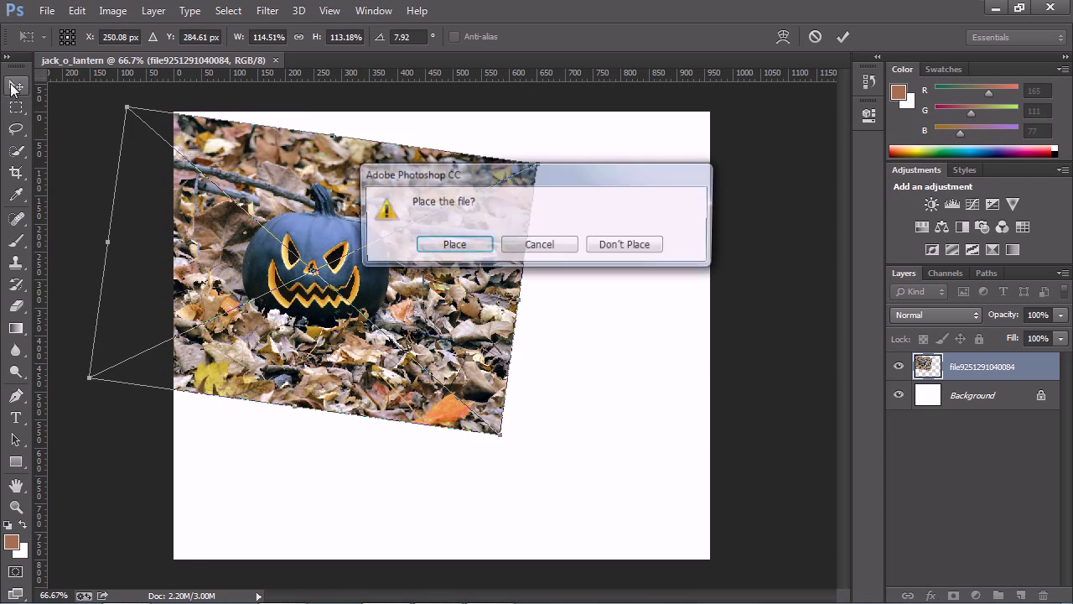
pyautogui.click(648, 246)
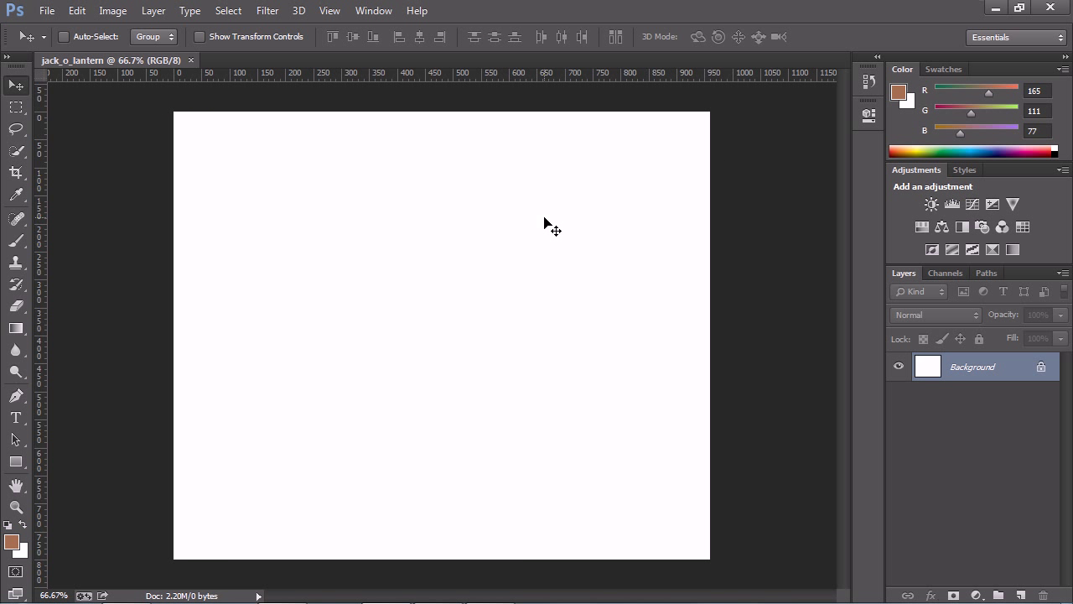
pyautogui.click(44, 10)
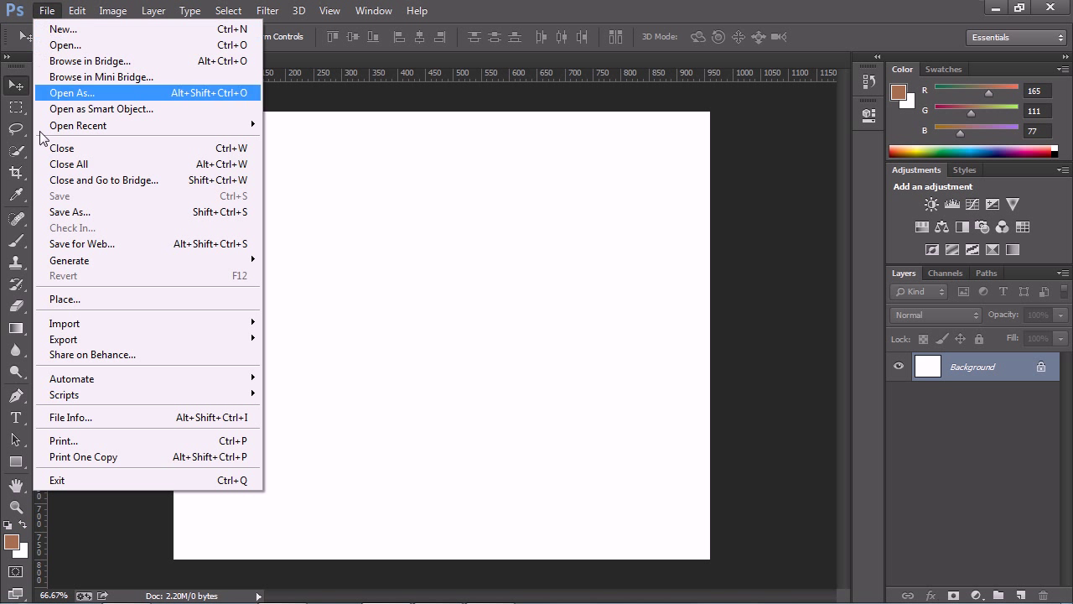
pyautogui.click(64, 300)
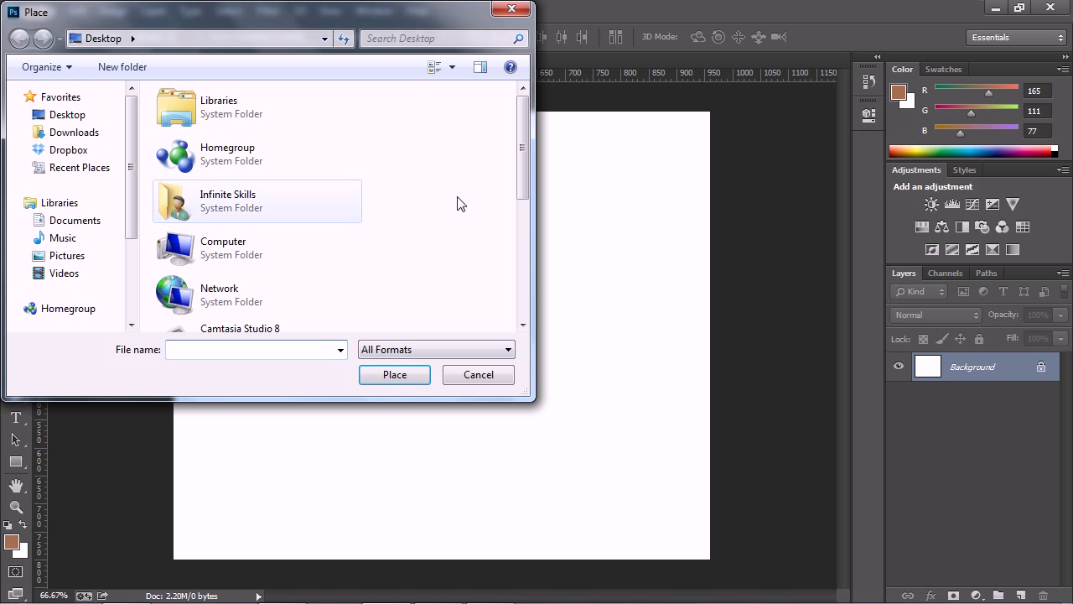
pyautogui.moveTo(517, 133); pyautogui.dragTo(496, 227)
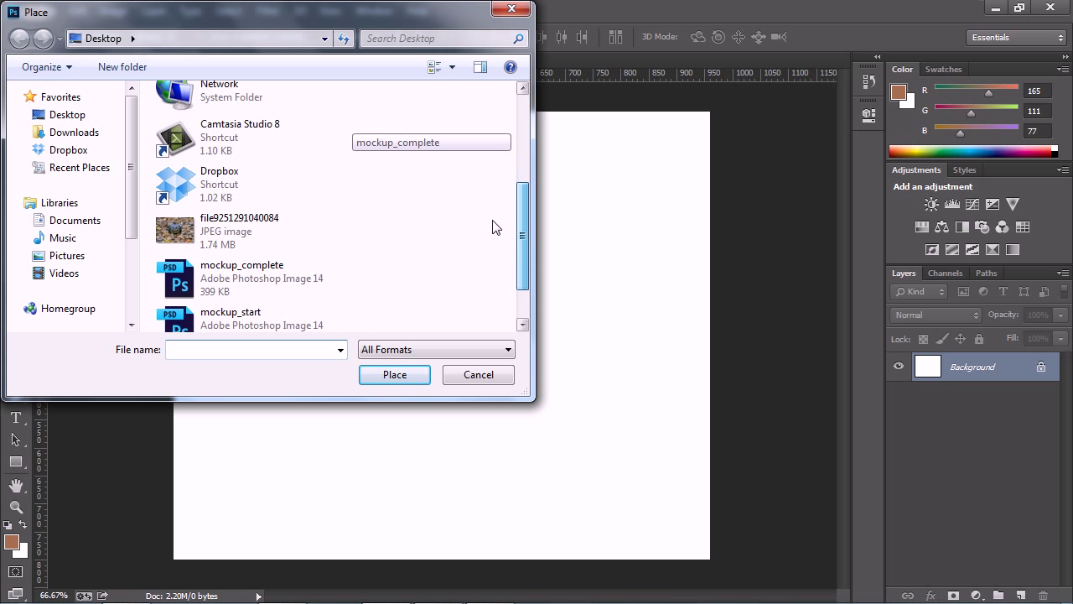
pyautogui.click(182, 237)
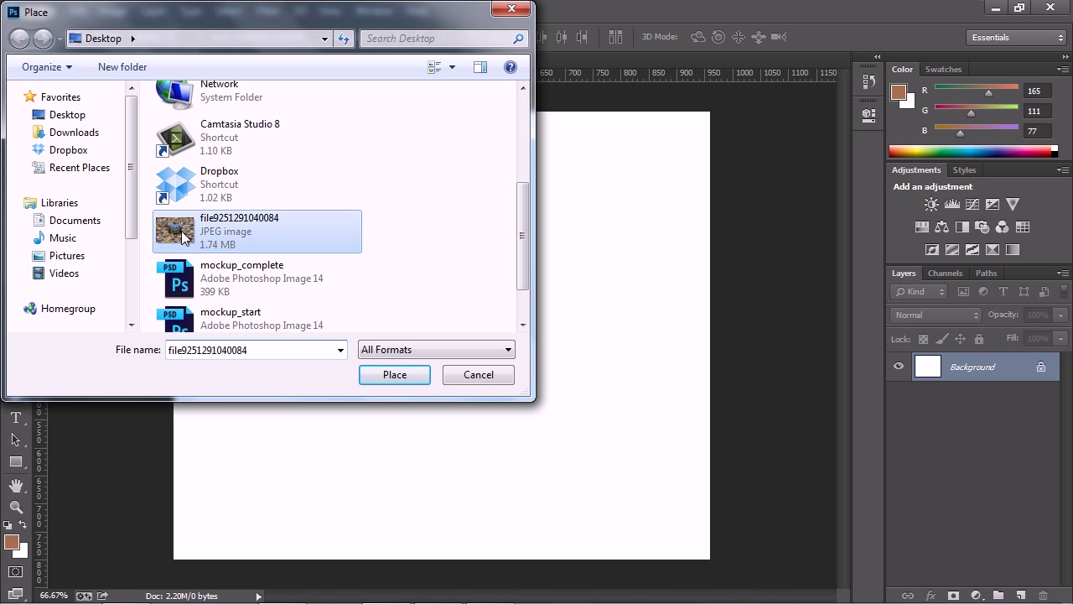
pyautogui.click(395, 375)
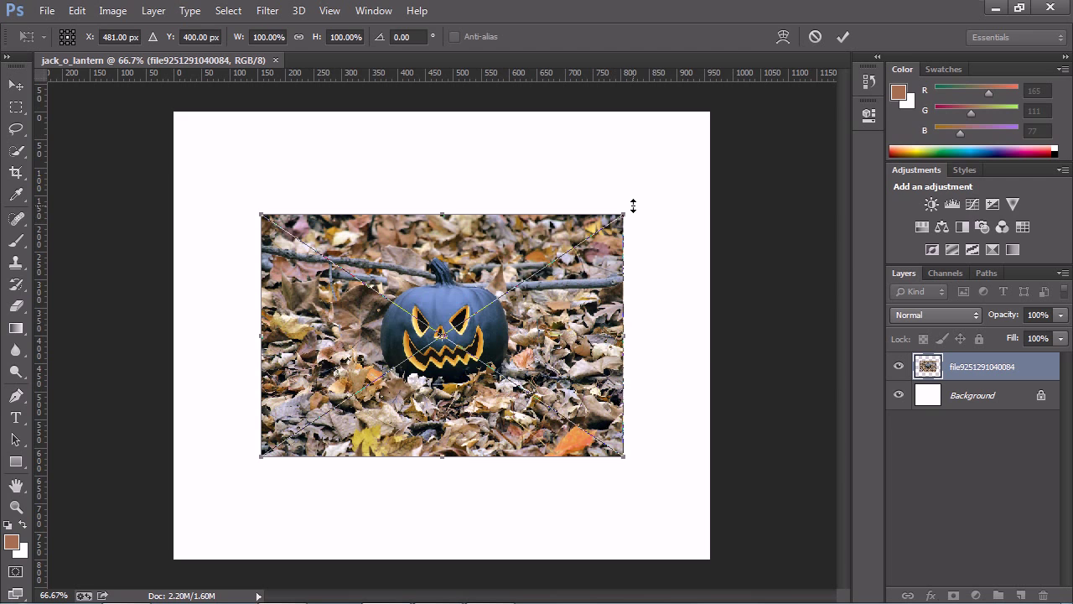
pyautogui.moveTo(625, 215); pyautogui.dragTo(679, 105)
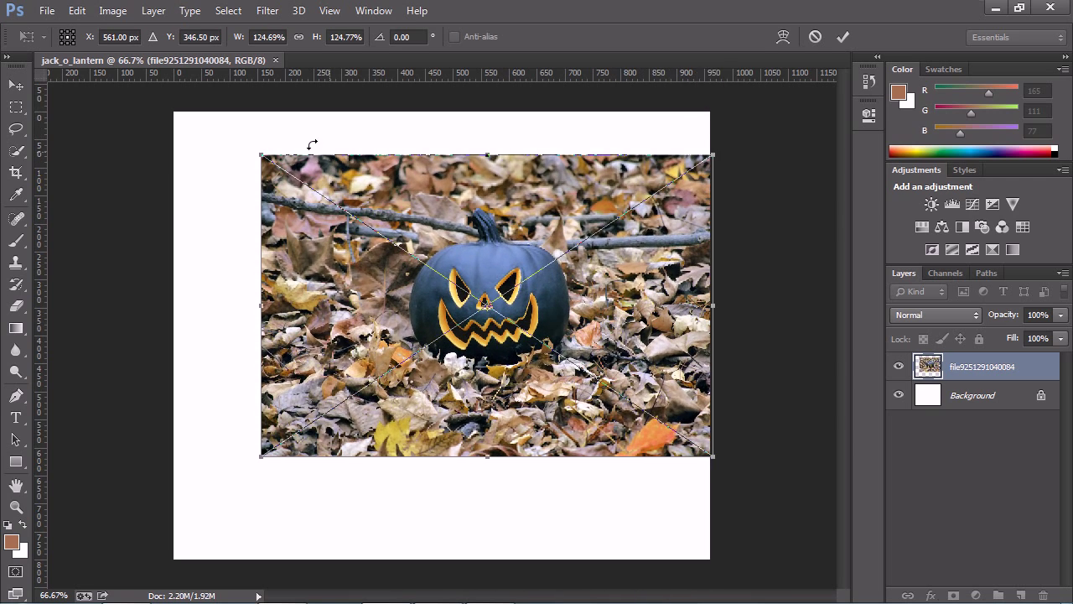
pyautogui.moveTo(260, 152); pyautogui.dragTo(172, 87)
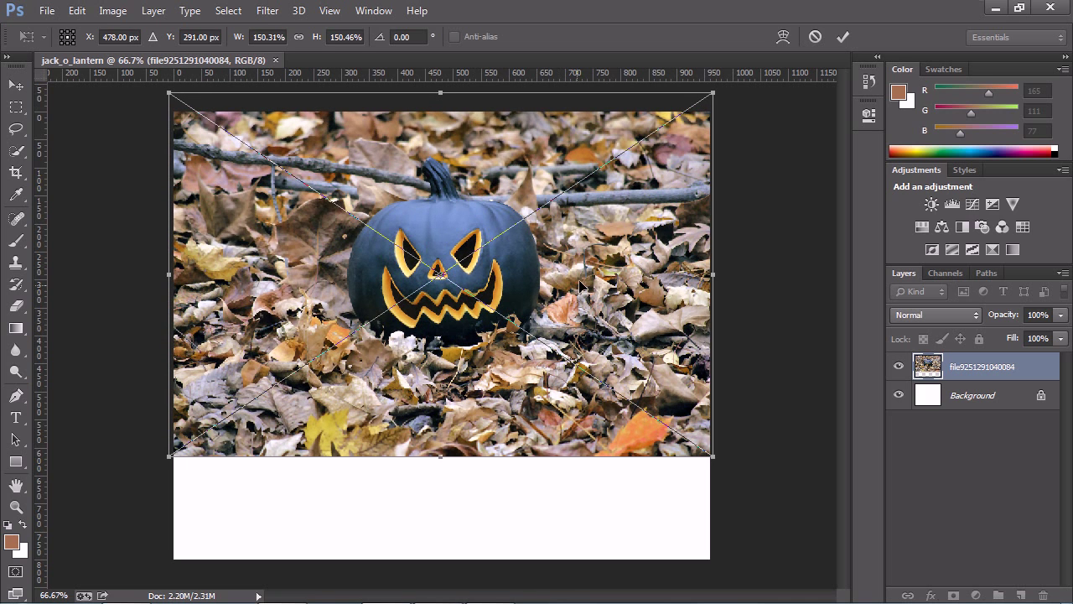
# Align the photo with the canvas's upper edge, centred at about X 478 px, Y 324 px, and commit the placement
pyautogui.moveTo(609, 267); pyautogui.dragTo(609, 280)
pyautogui.press('Left')
pyautogui.press('Left')
pyautogui.press('Left')
pyautogui.press('Left')
pyautogui.press('Left')
pyautogui.press('Left')
pyautogui.press('Left')
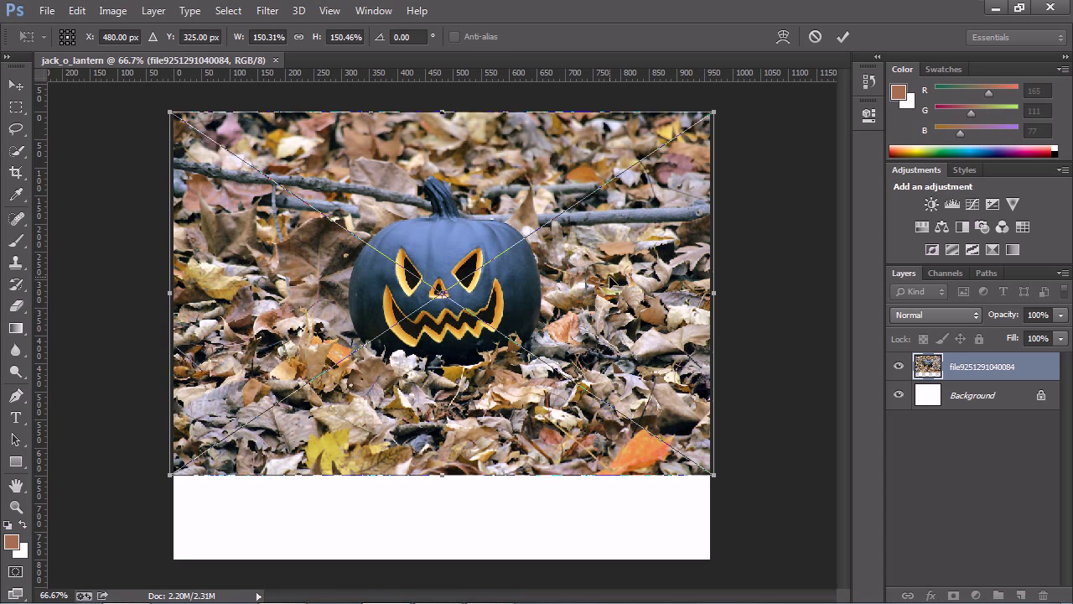
pyautogui.press('Up')
pyautogui.press('Up')
pyautogui.press('Up')
pyautogui.press('Left')
pyautogui.press('Left')
pyautogui.press('Down')
pyautogui.press('Down')
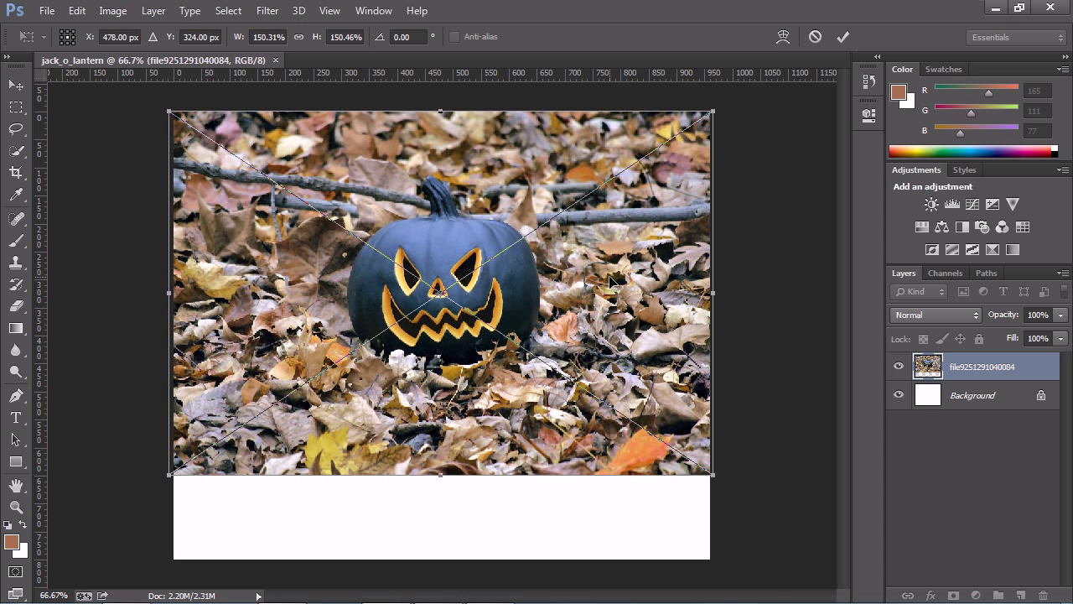
pyautogui.press('Down')
pyautogui.press('Up')
pyautogui.click(21, 89)
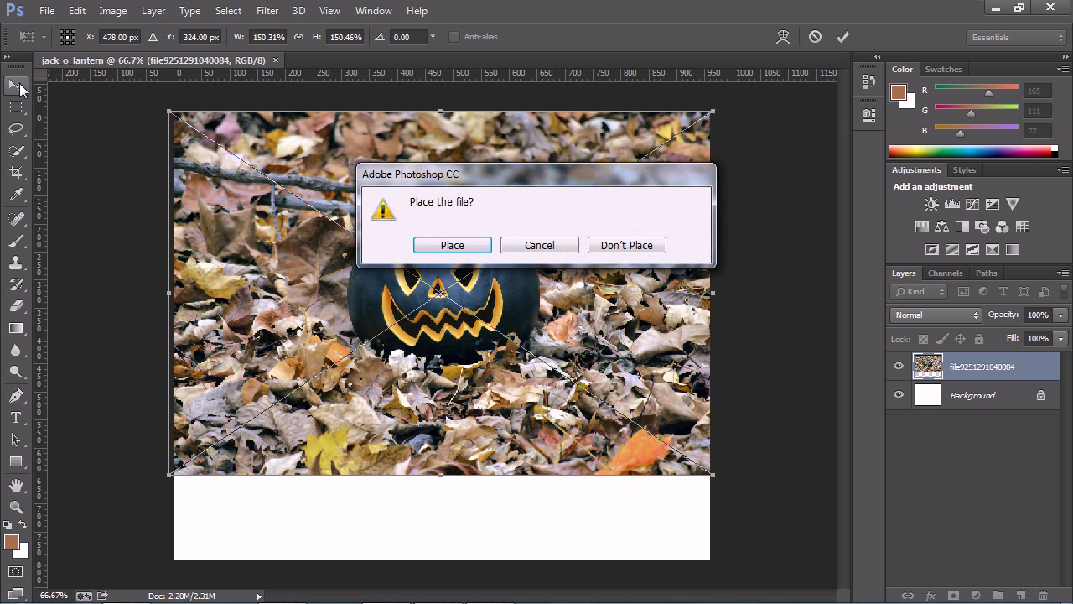
pyautogui.click(447, 246)
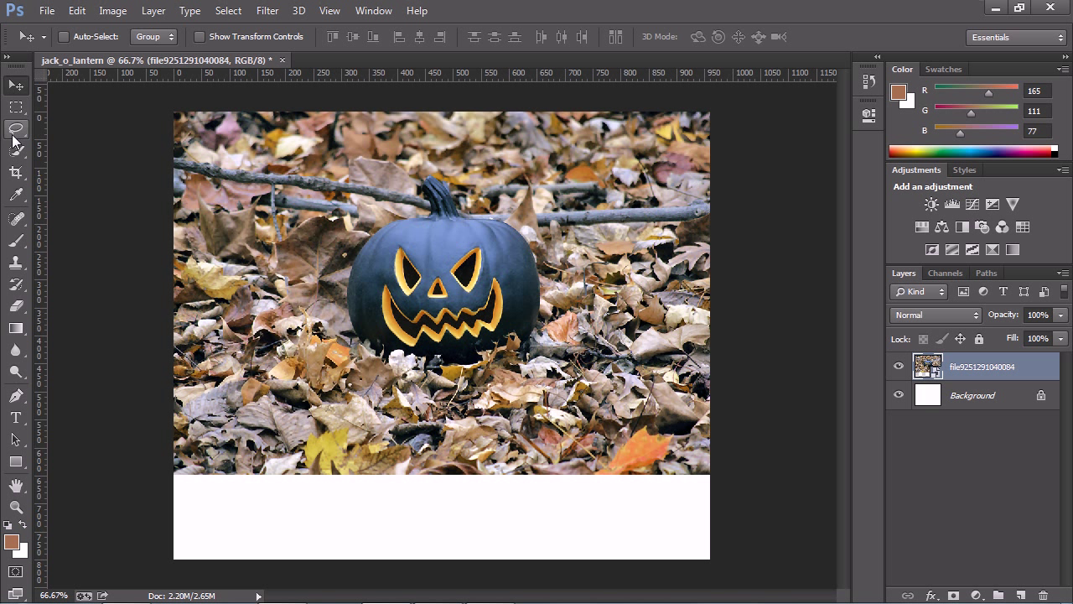
# Start a crop of the canvas and extend the crop frame up to the photo's upper edge
pyautogui.click(15, 176)
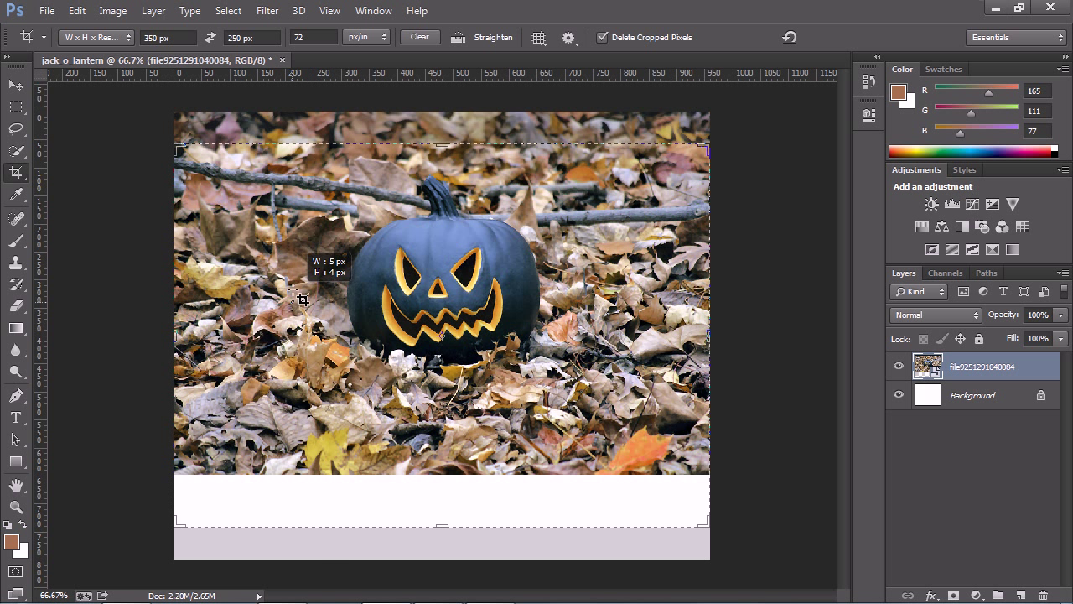
pyautogui.click(335, 458)
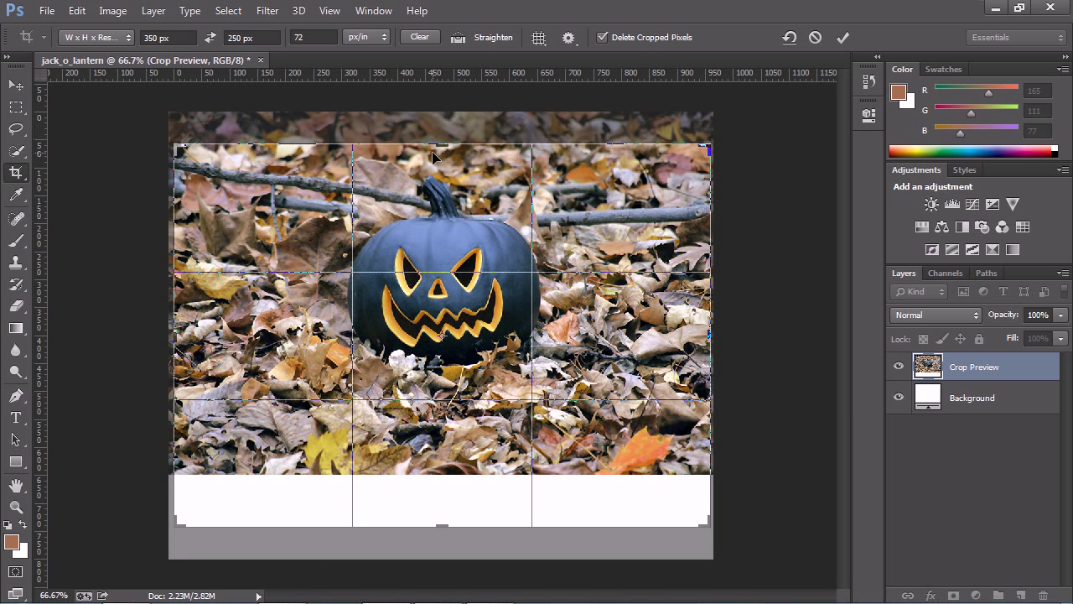
pyautogui.moveTo(433, 145); pyautogui.dragTo(439, 128)
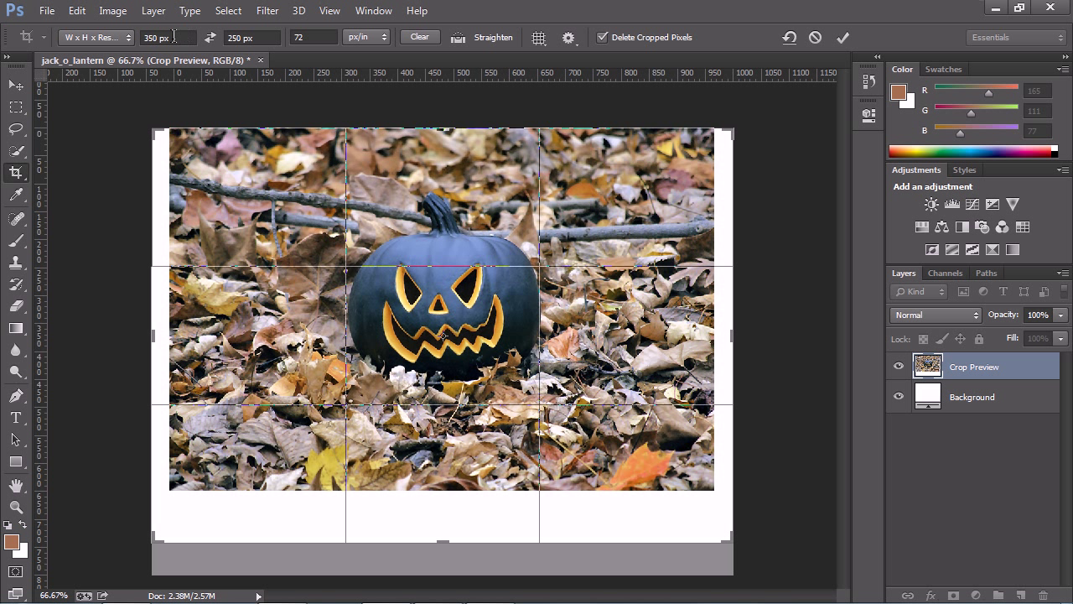
# Switch the crop to an unconstrained Ratio, fit the crop frame to the photo's edges, and apply the crop
pyautogui.click(126, 37)
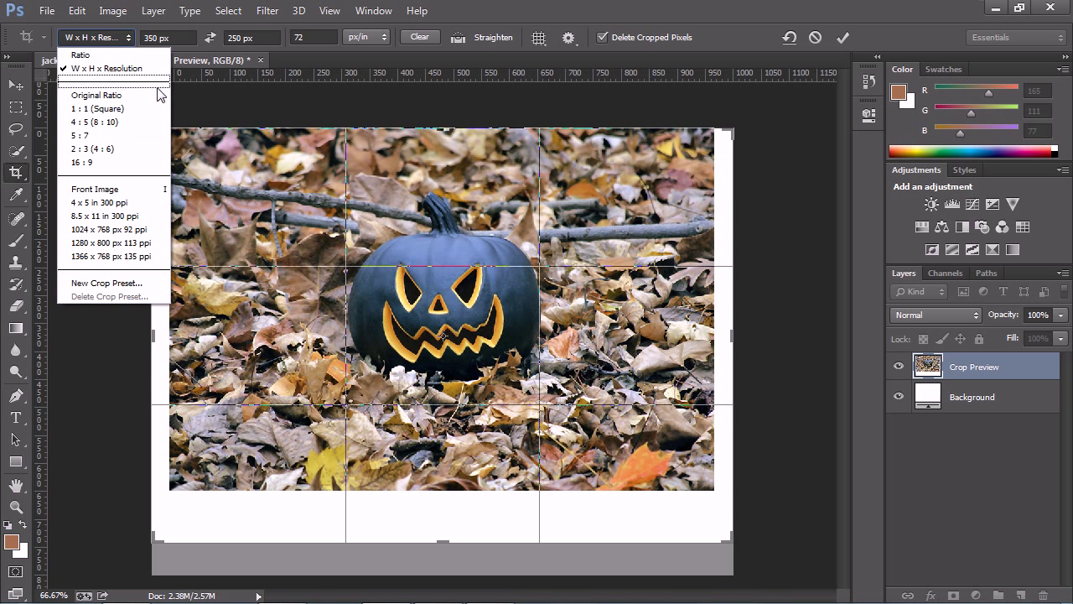
pyautogui.click(103, 55)
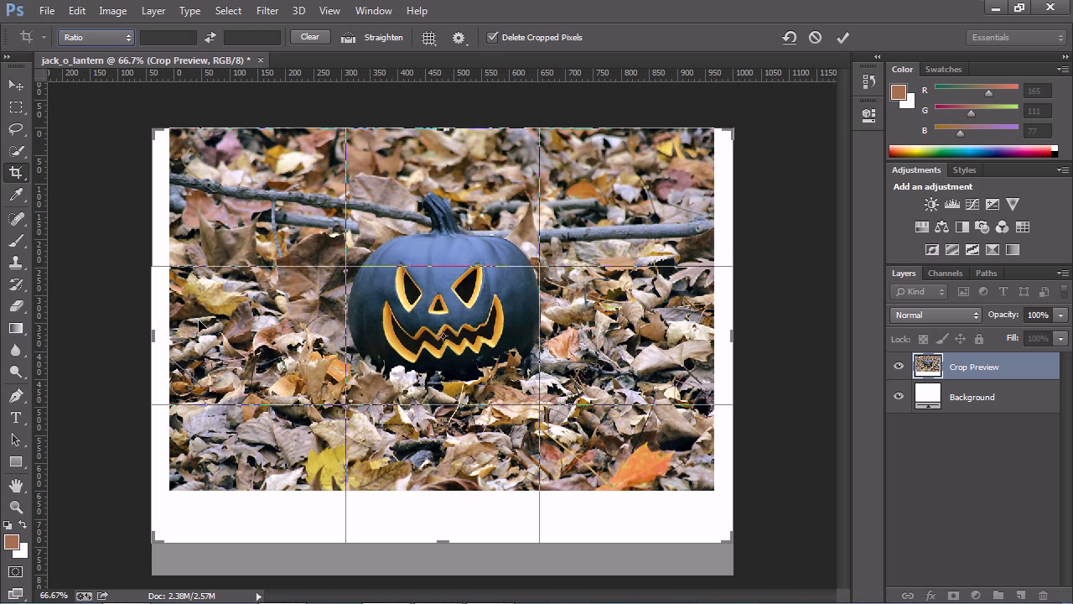
pyautogui.moveTo(176, 254); pyautogui.dragTo(176, 211)
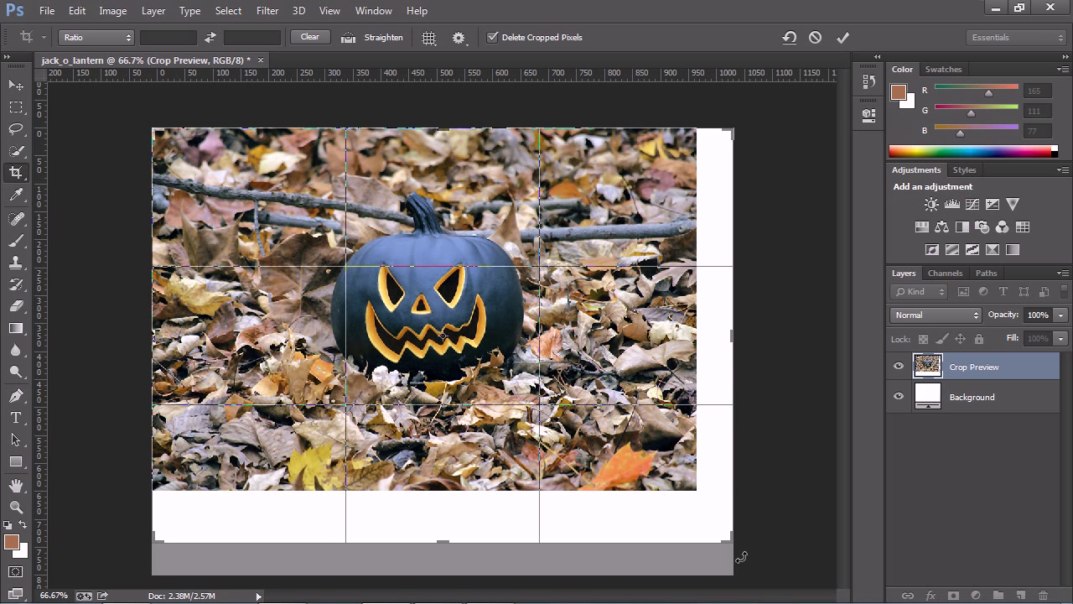
pyautogui.moveTo(732, 537); pyautogui.dragTo(712, 503)
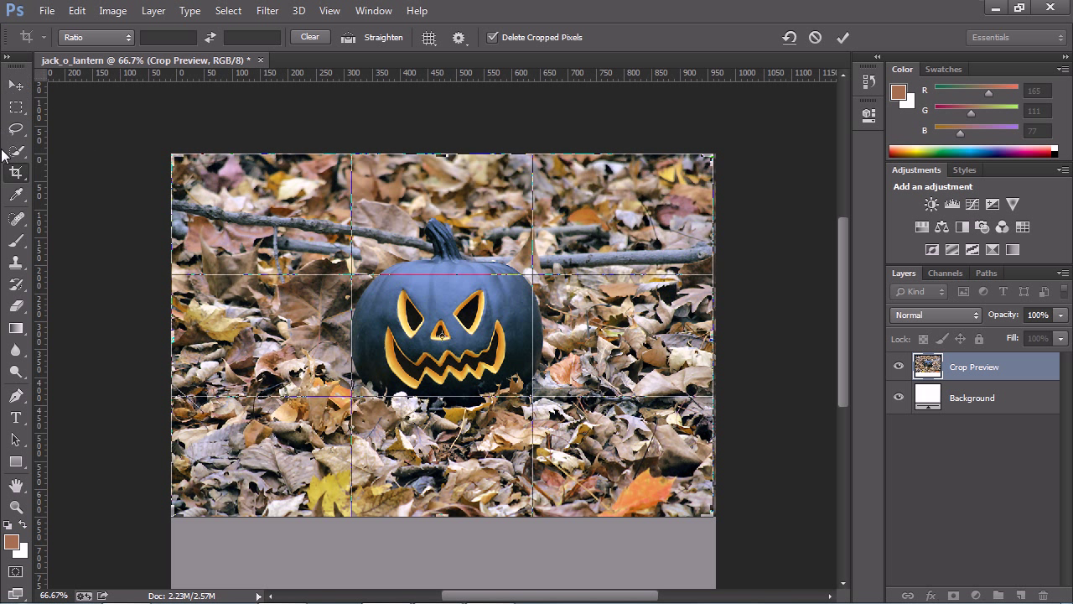
pyautogui.click(16, 172)
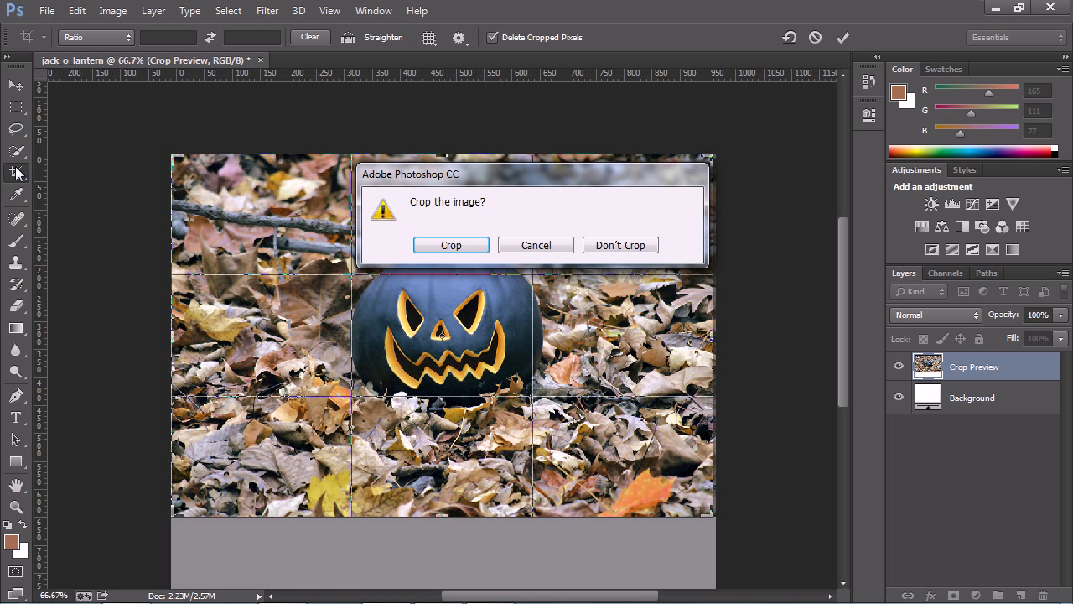
pyautogui.click(452, 245)
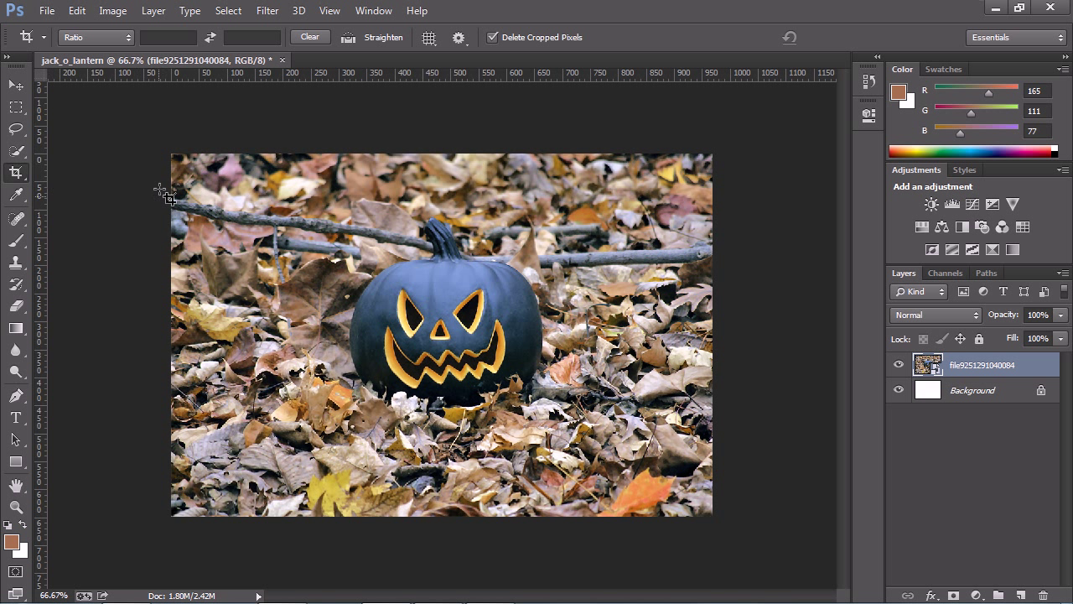
# Activate the Move tool, enlarge the view to 100%, and accept the Windows 7 Basic color scheme in the performance prompt
pyautogui.click(15, 84)
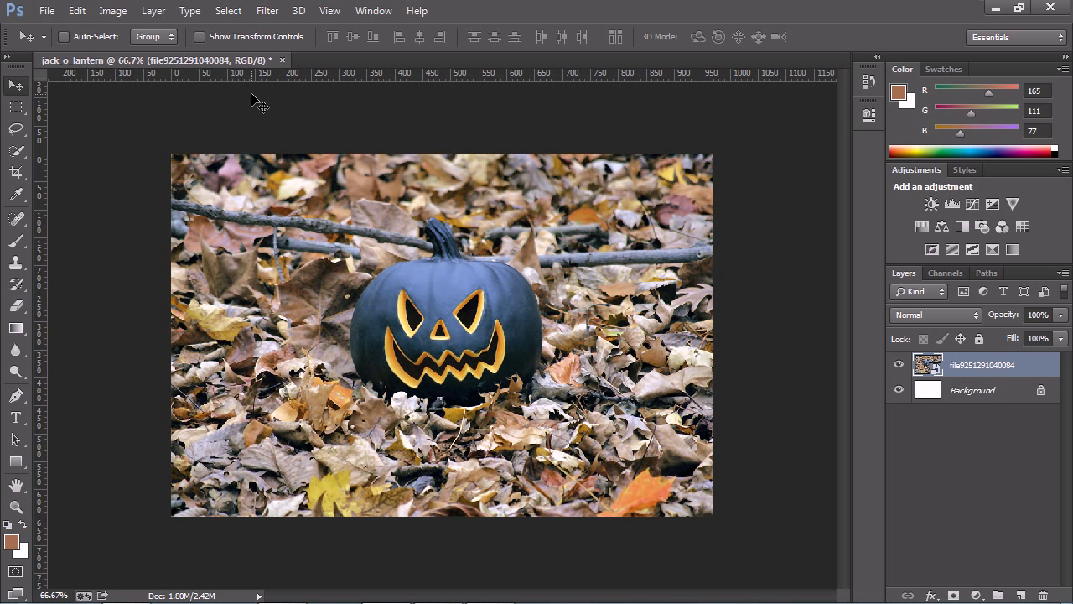
pyautogui.hotkey('ctrl', '+')
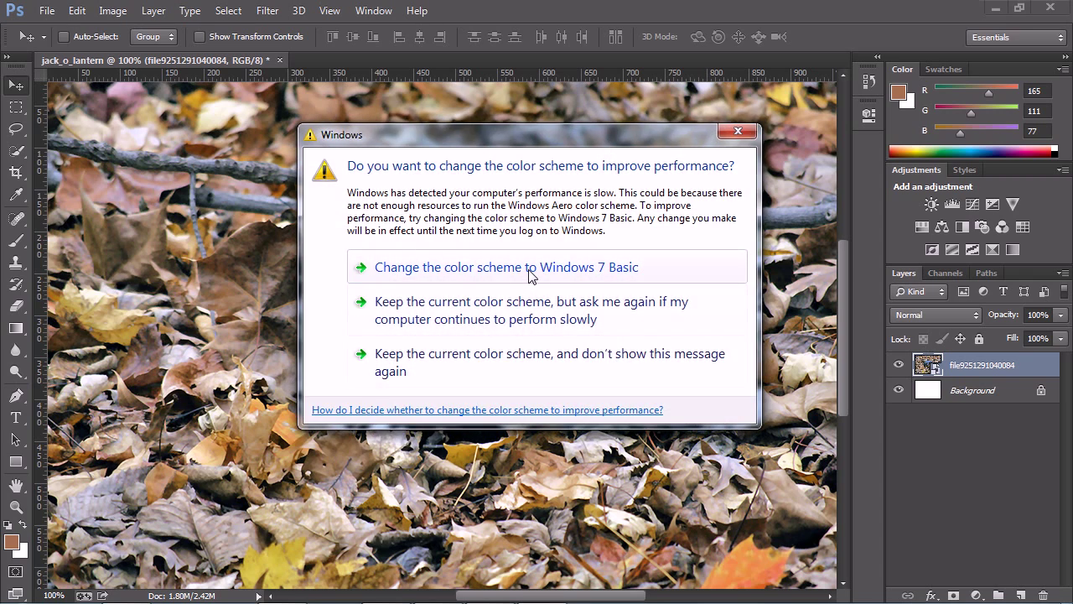
pyautogui.click(529, 268)
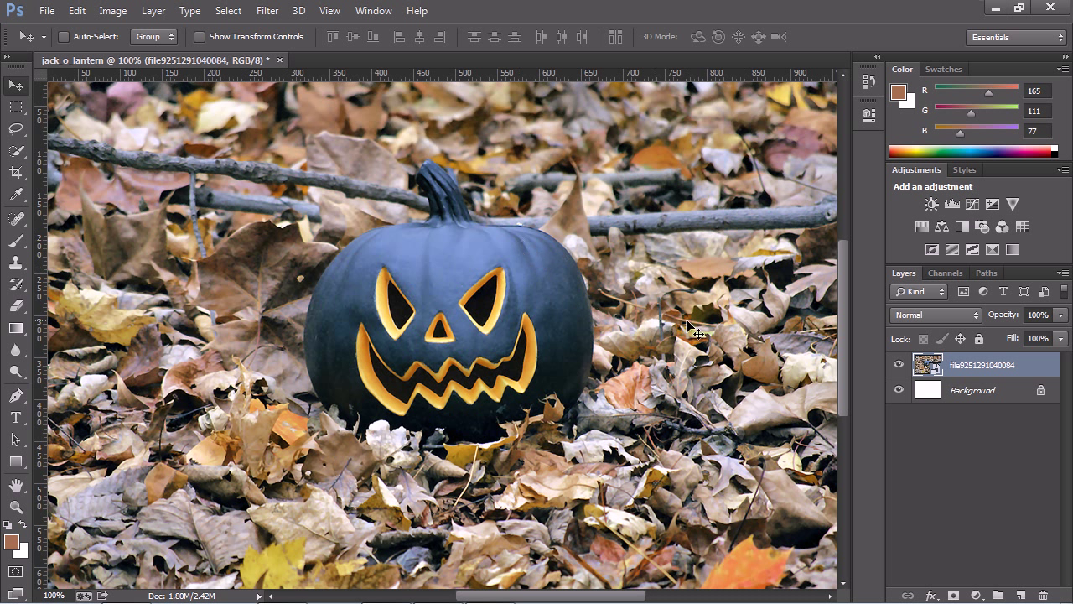
# Rename the placed photo's layer as Jack O Lantern
pyautogui.doubleClick(994, 368)
pyautogui.write('jack')
pyautogui.press('BackSpace')
pyautogui.press('BackSpace')
pyautogui.press('BackSpace')
pyautogui.press('BackSpace')
pyautogui.write('Jack O Lantern')
pyautogui.press('Return')
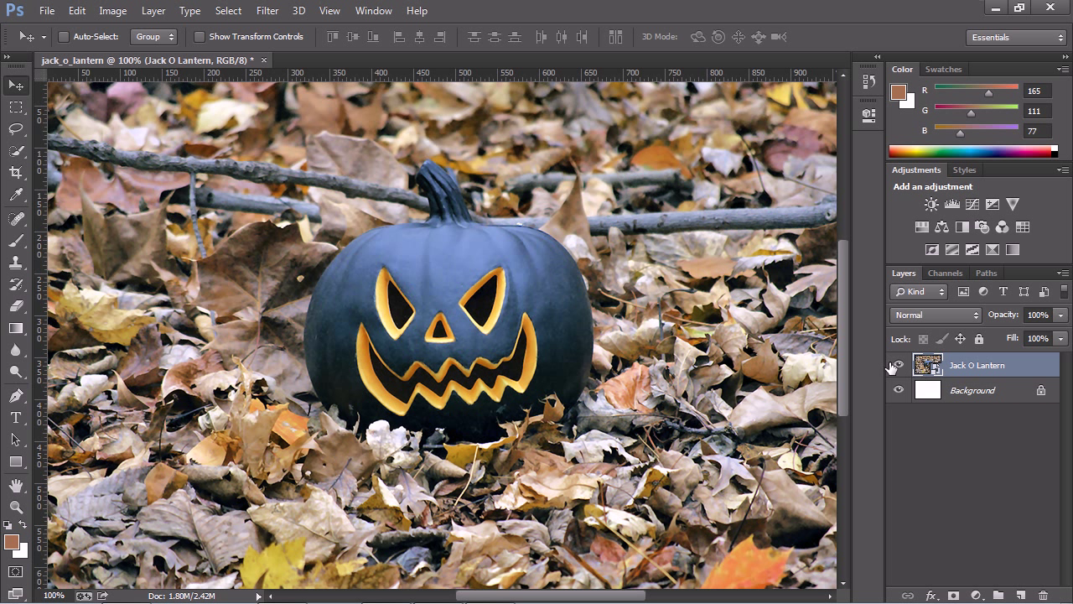
# Review the thumbnail size and thumbnail contents settings of the Layers panel and leave them without changes
pyautogui.click(1061, 274)
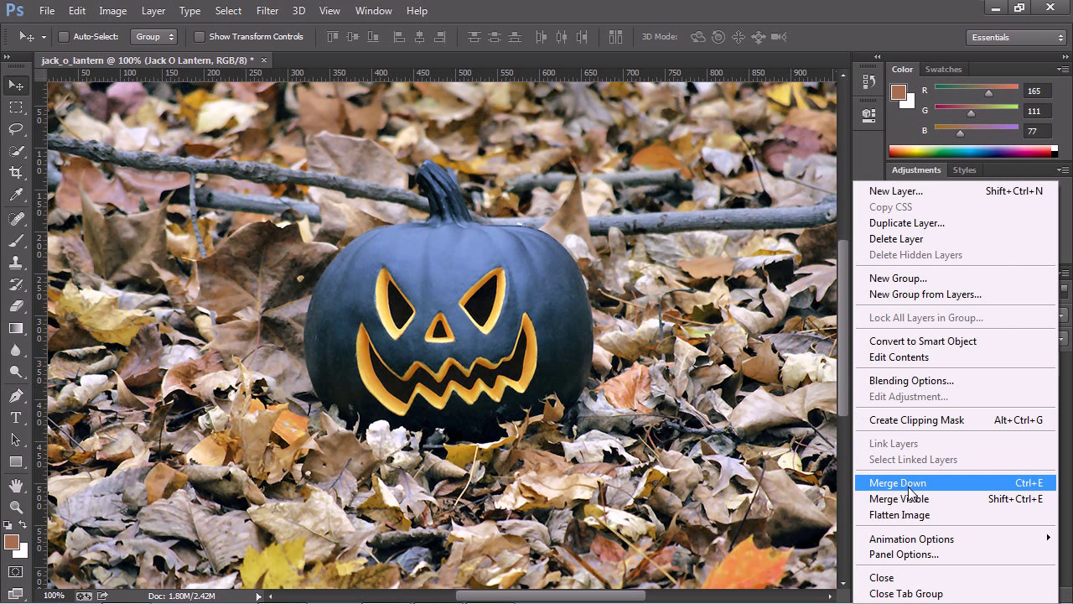
pyautogui.click(905, 555)
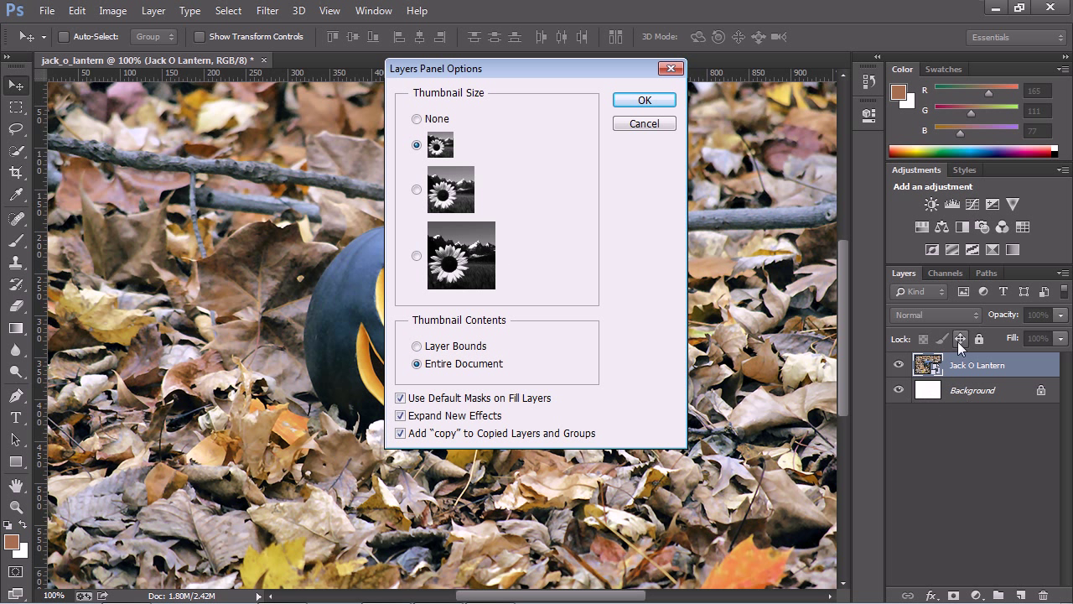
pyautogui.click(645, 124)
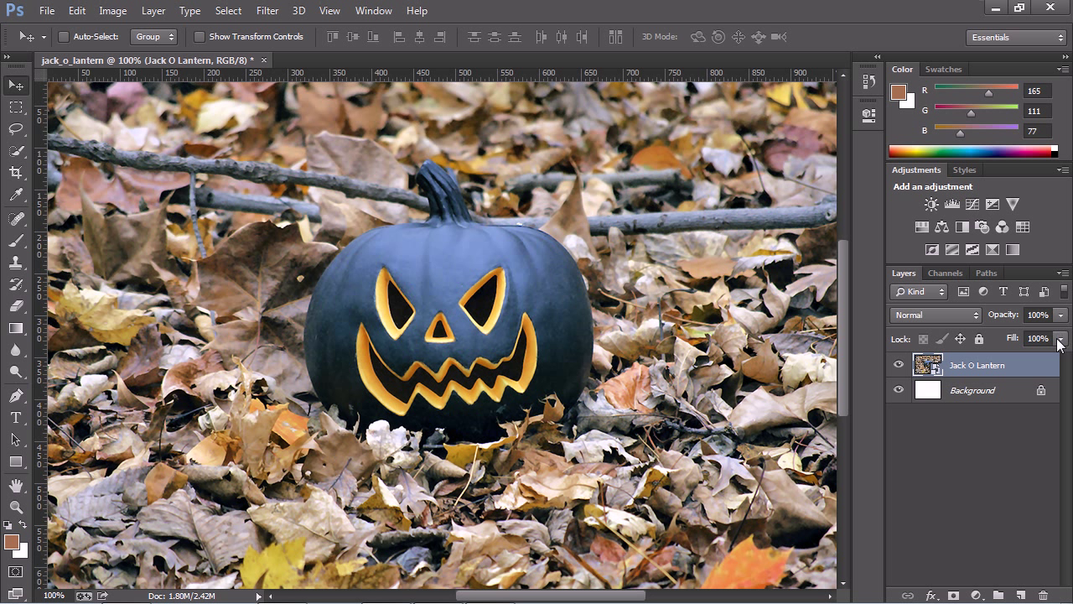
pyautogui.click(1062, 273)
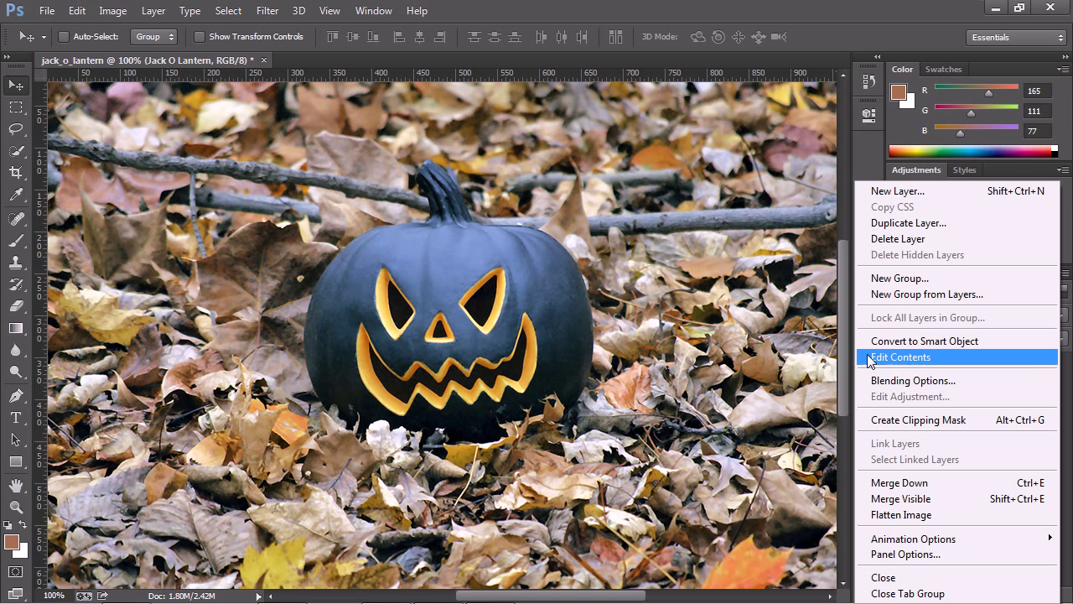
pyautogui.click(872, 162)
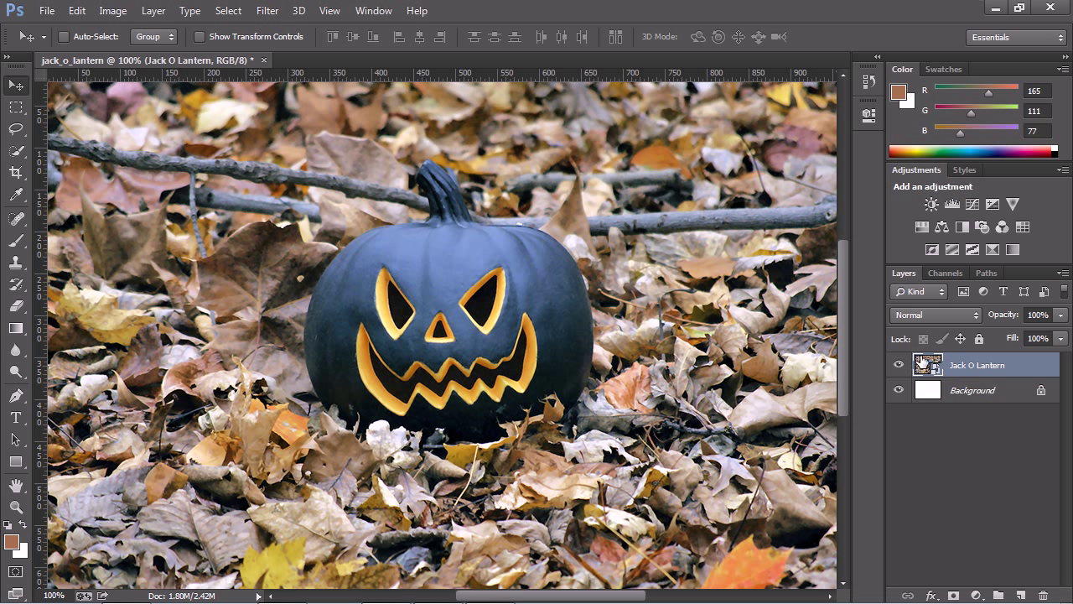
# Open the Jack O Lantern smart object's contents for editing in their own document
pyautogui.doubleClick(924, 363)
pyautogui.click(573, 277)
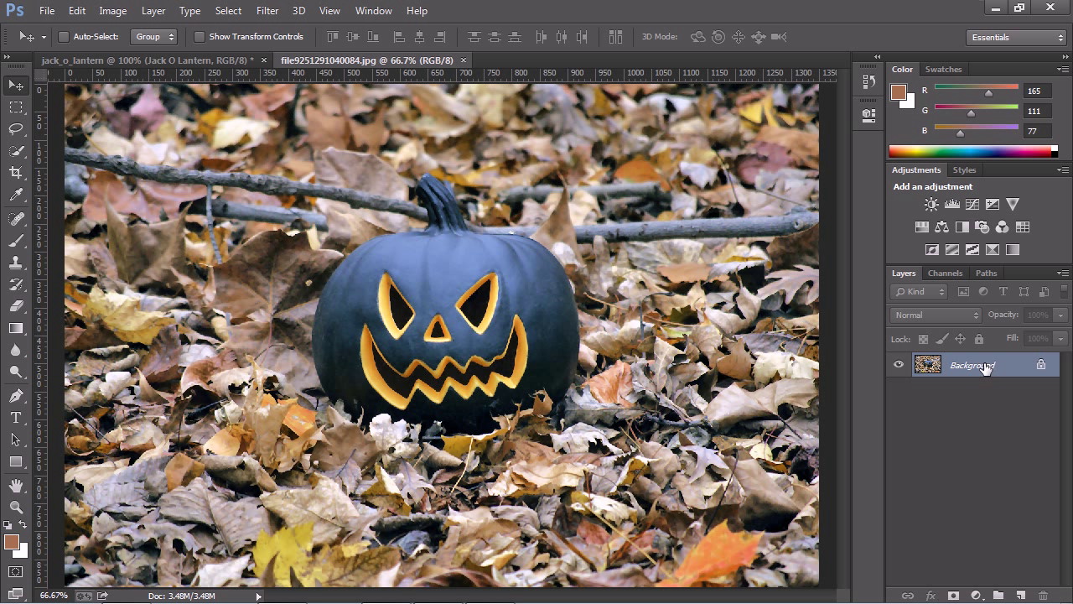
pyautogui.rightClick(954, 369)
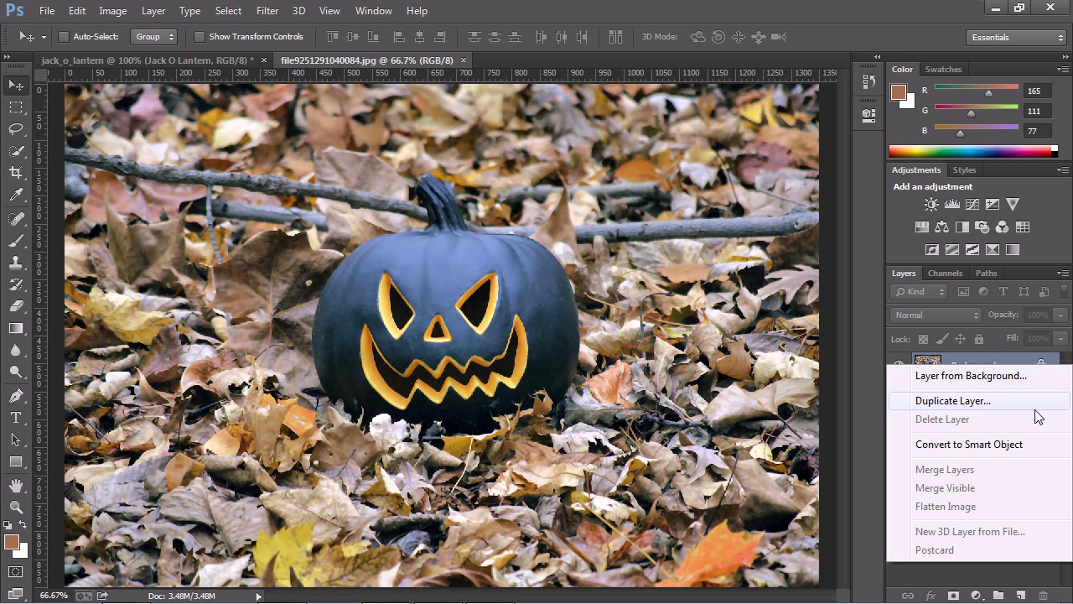
pyautogui.click(950, 571)
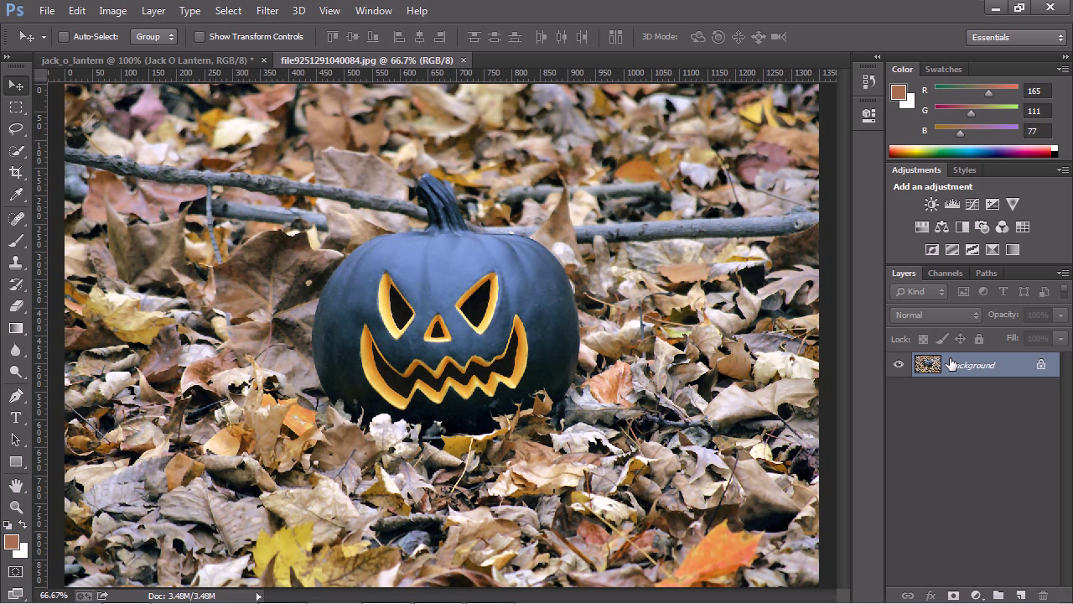
# Convert the Background into a regular layer named Jack O Lantern with the color label Orange
pyautogui.doubleClick(1031, 372)
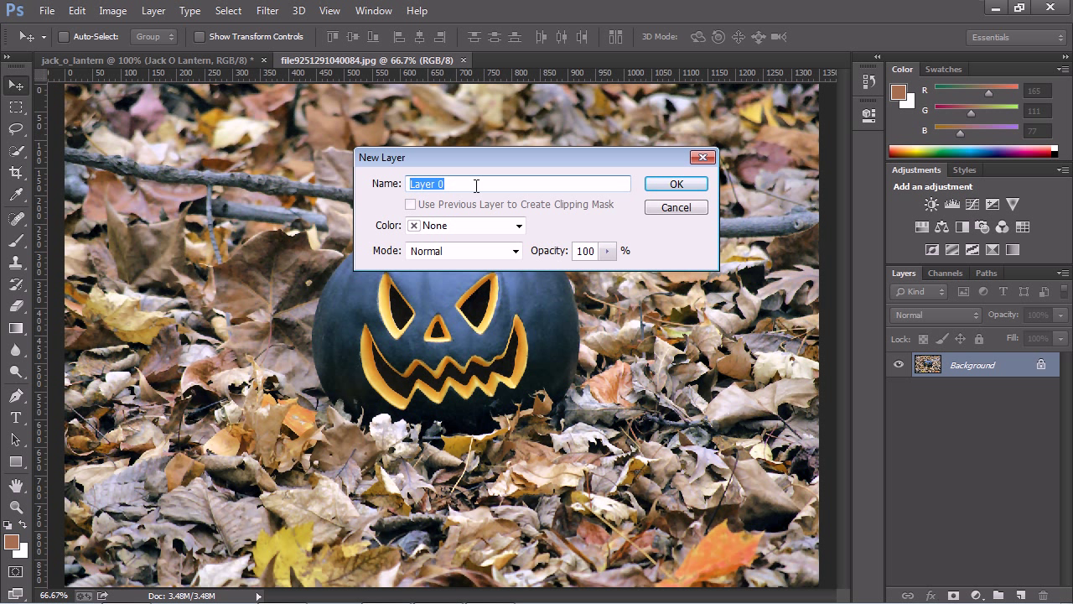
pyautogui.write('Jack O Lantern')
pyautogui.click(515, 226)
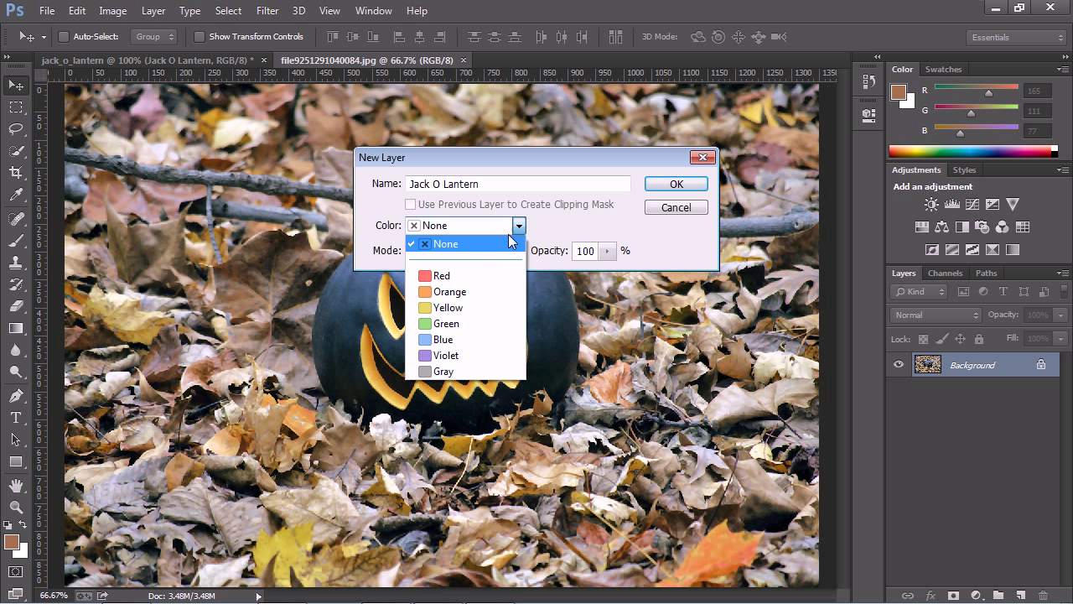
pyautogui.click(461, 291)
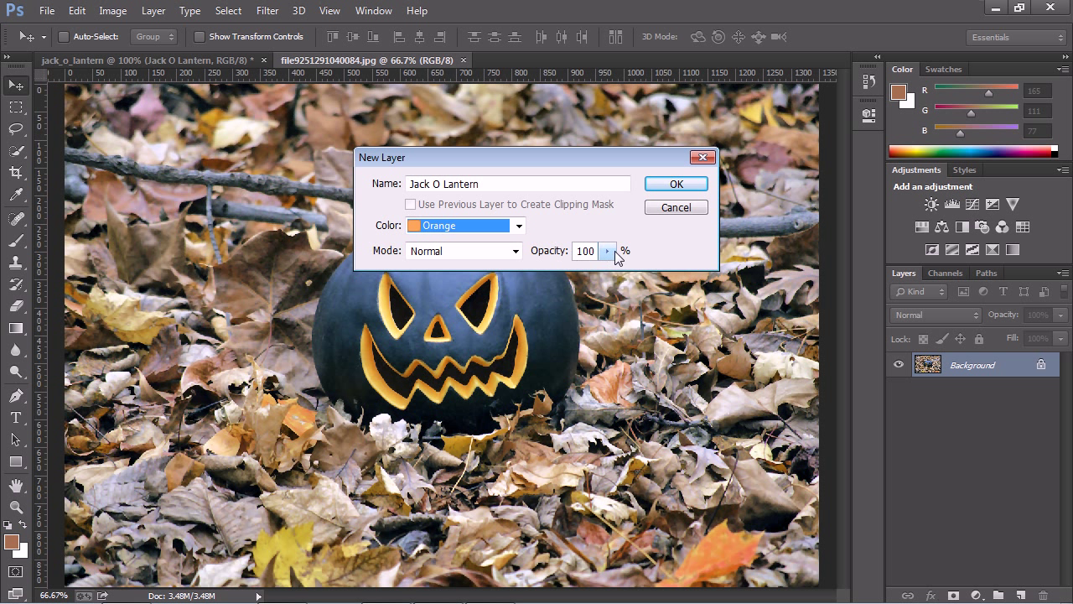
pyautogui.click(670, 186)
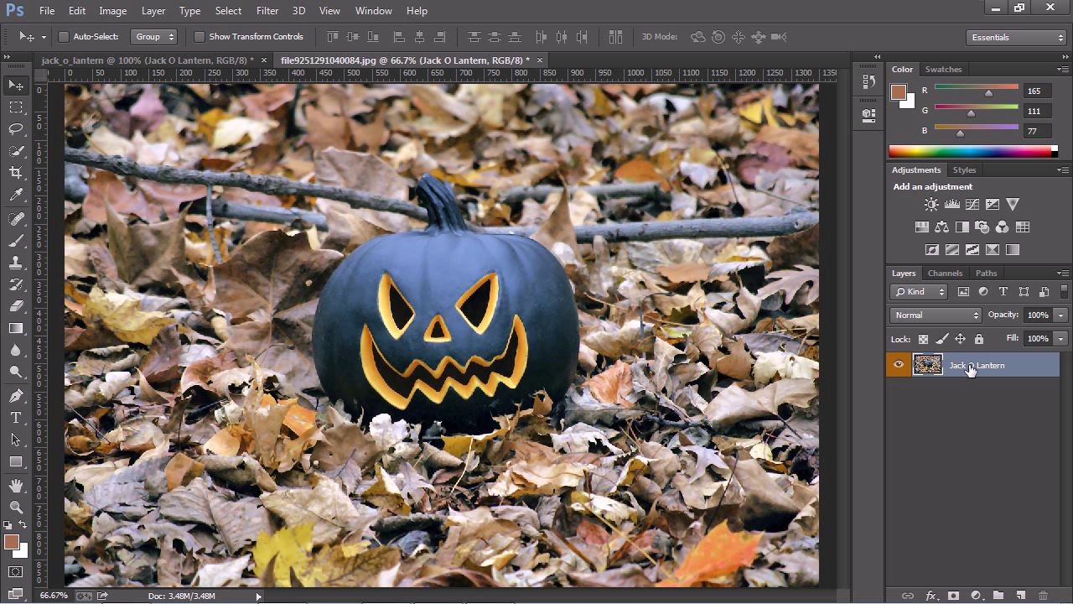
# Duplicate the Jack O Lantern layer and fully lock the original
pyautogui.moveTo(969, 369); pyautogui.dragTo(1021, 595)
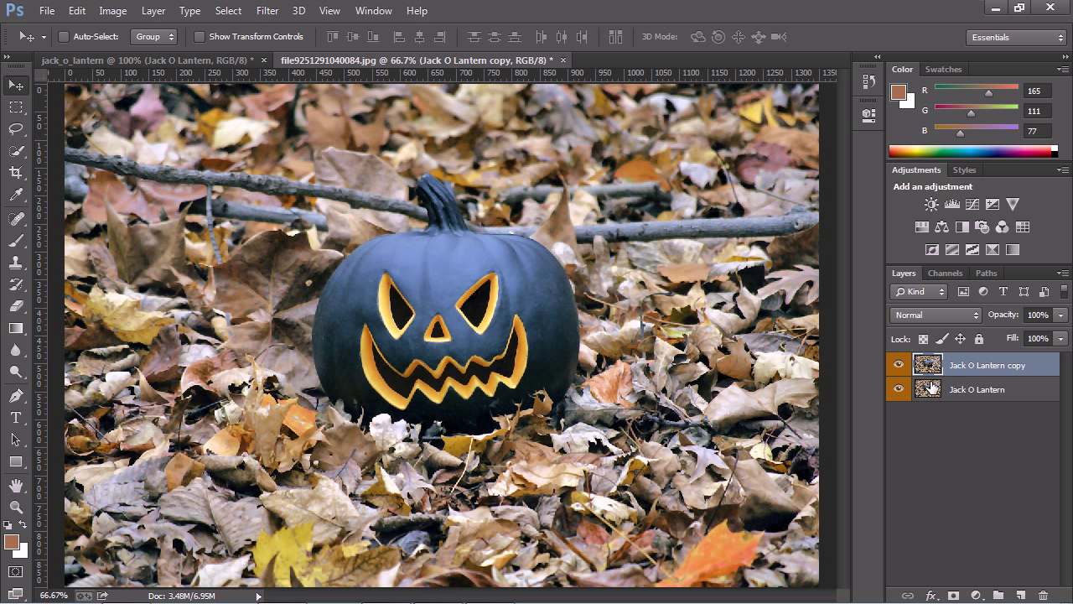
pyautogui.click(966, 389)
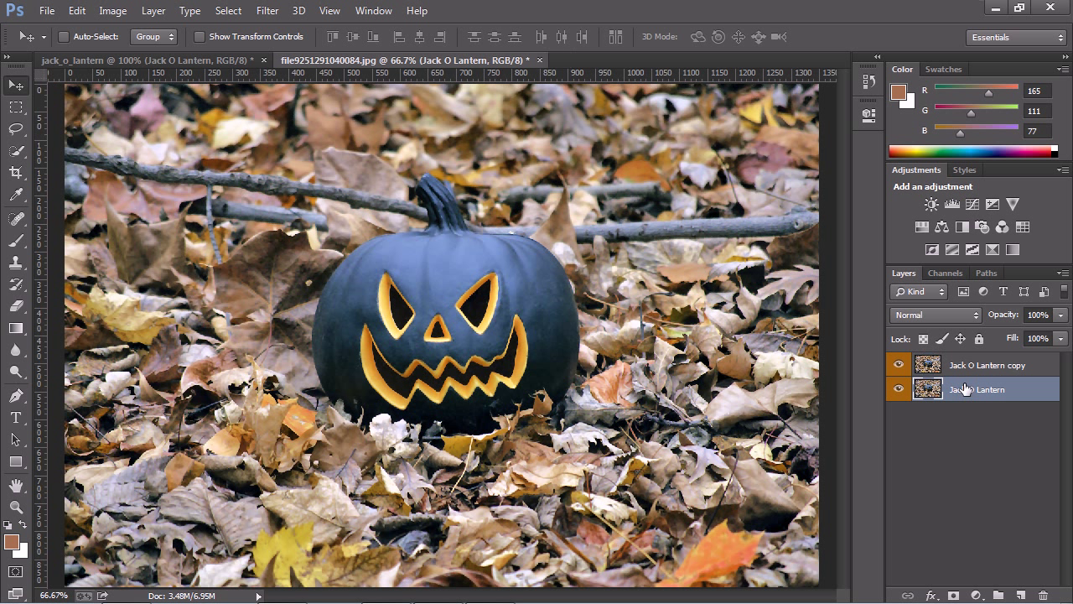
pyautogui.click(977, 339)
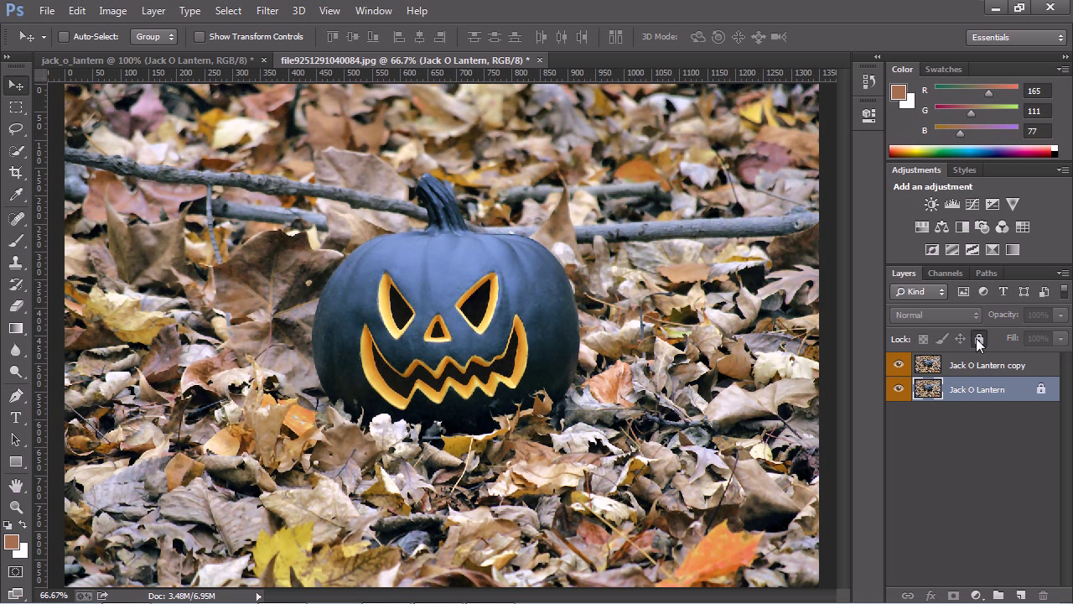
# Desaturate the Jack O Lantern copy layer
pyautogui.click(1012, 367)
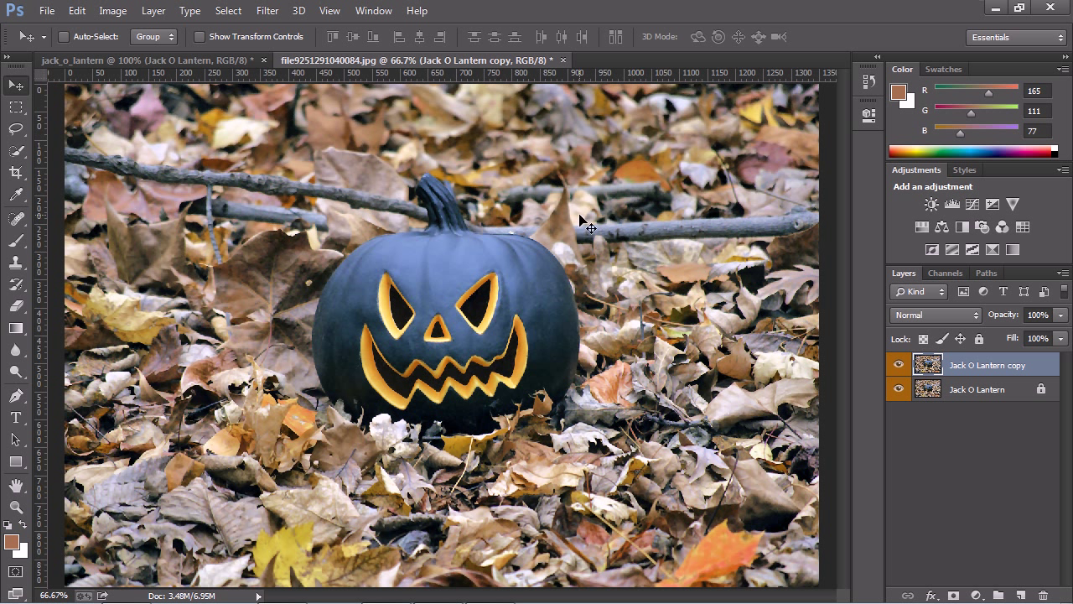
pyautogui.click(108, 14)
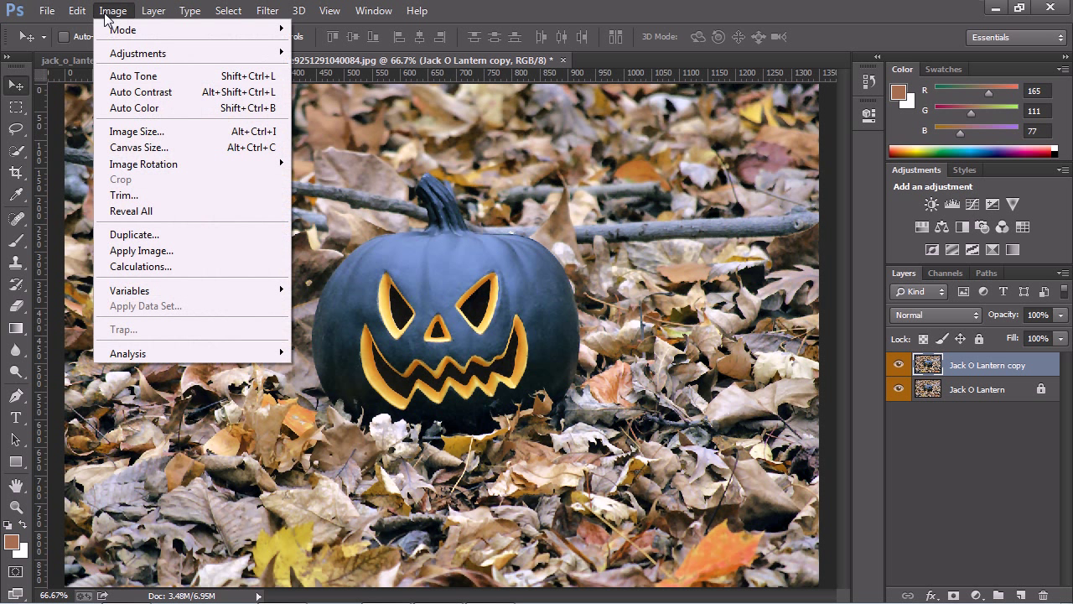
pyautogui.moveTo(110, 29)
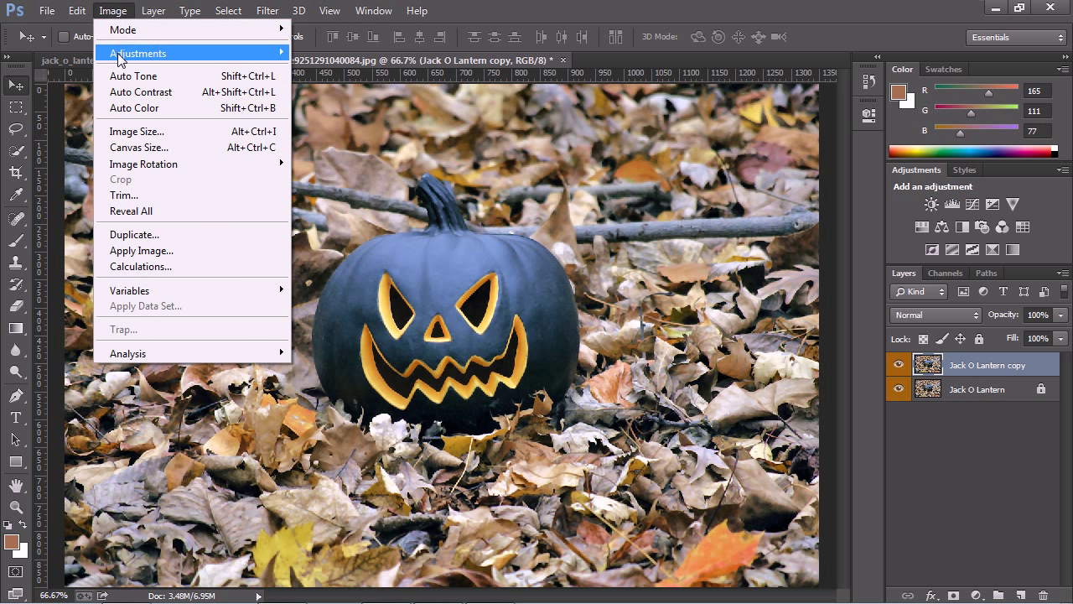
pyautogui.moveTo(119, 59)
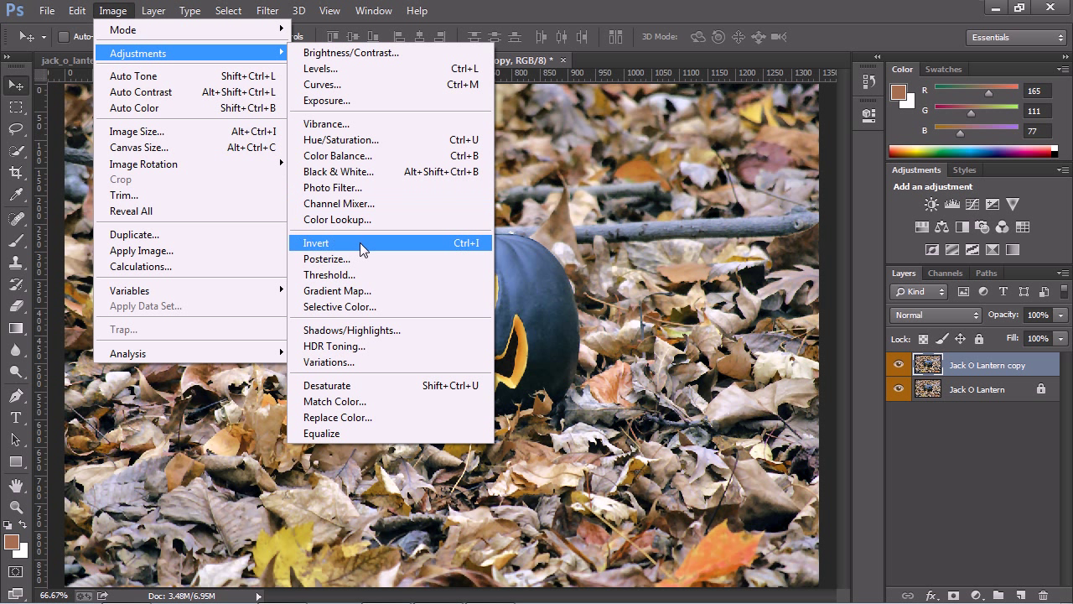
pyautogui.click(327, 387)
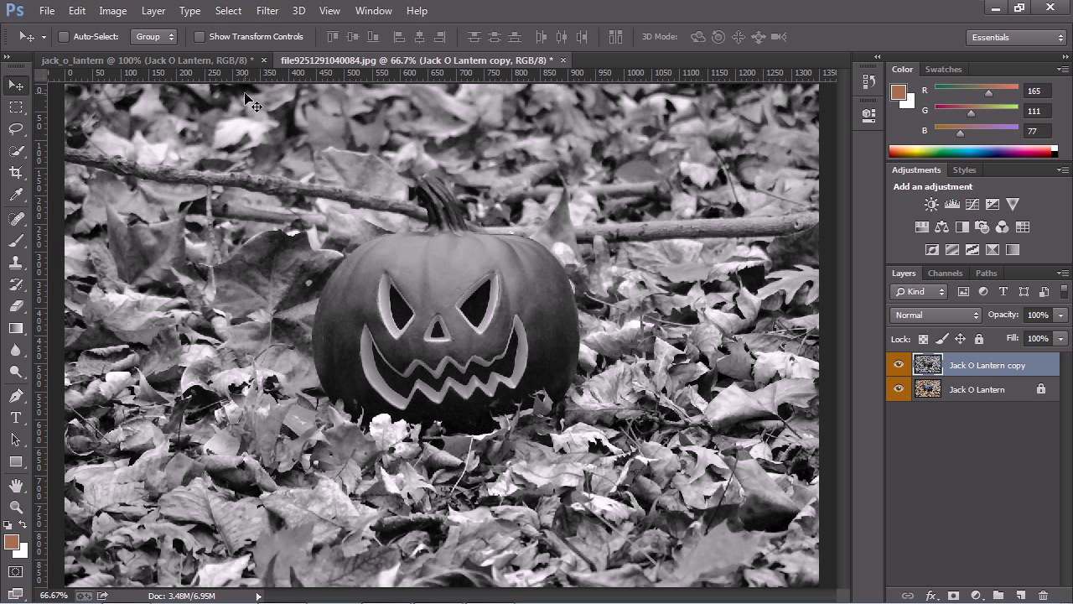
pyautogui.click(17, 156)
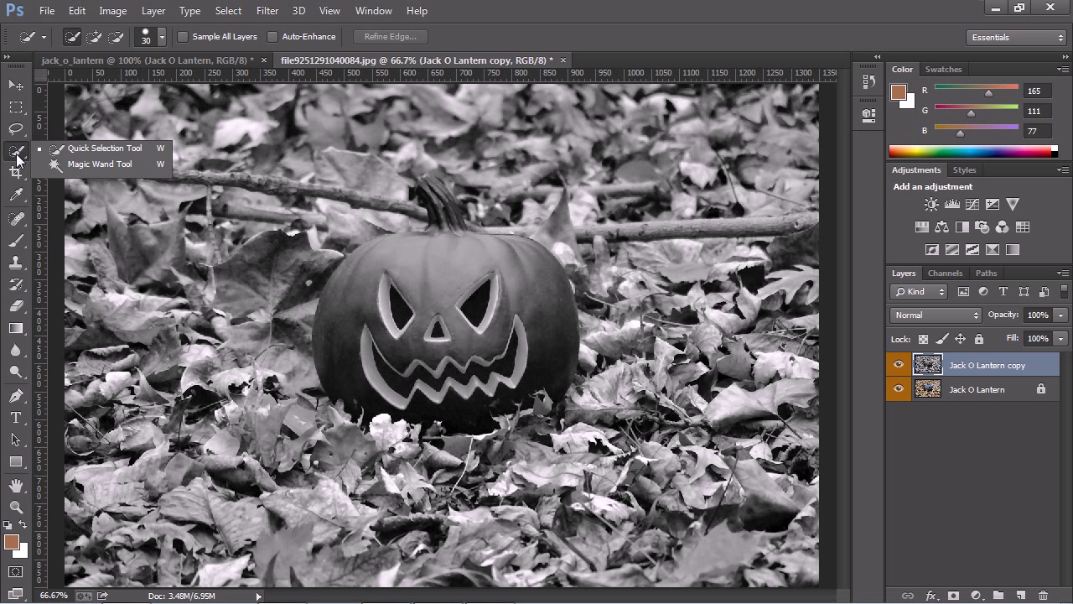
pyautogui.click(82, 149)
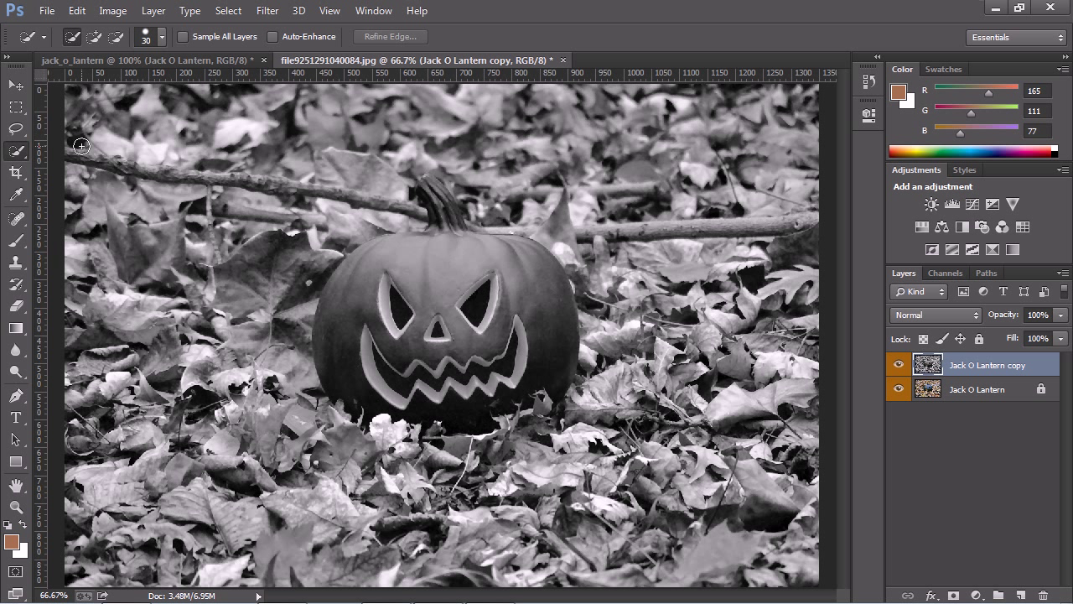
pyautogui.rightClick(23, 158)
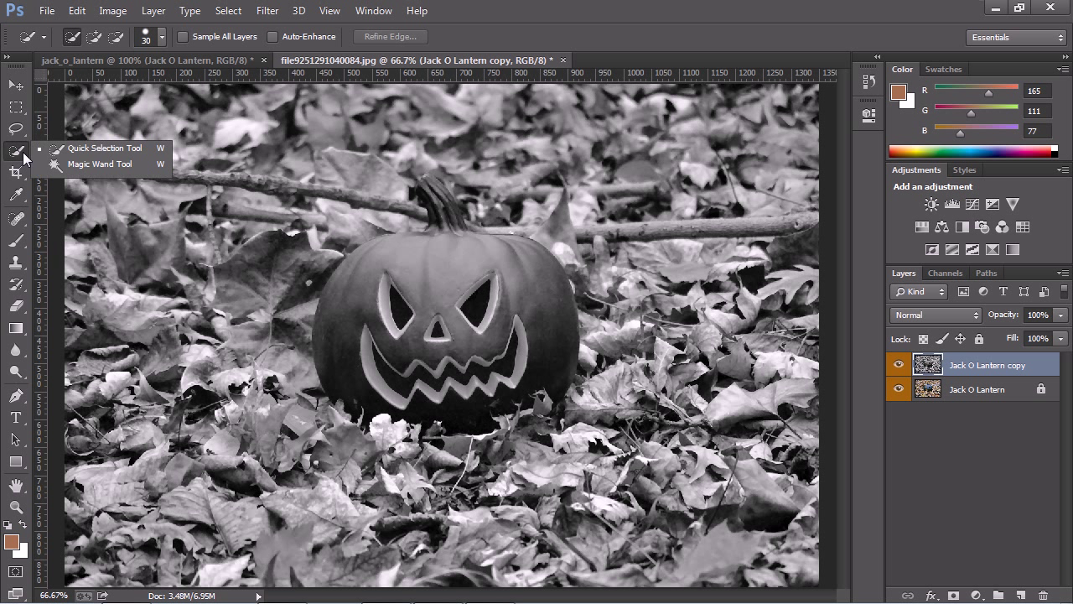
pyautogui.click(139, 165)
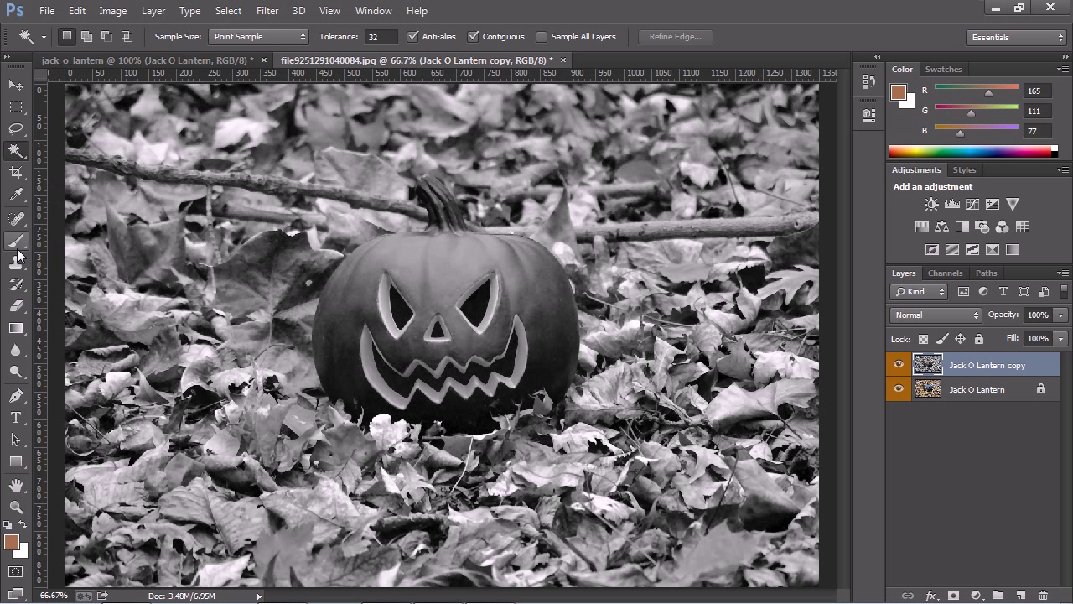
# Select the pumpkin on the Jack O Lantern copy layer with the Quick Selection tool at brush size 20
pyautogui.click(16, 397)
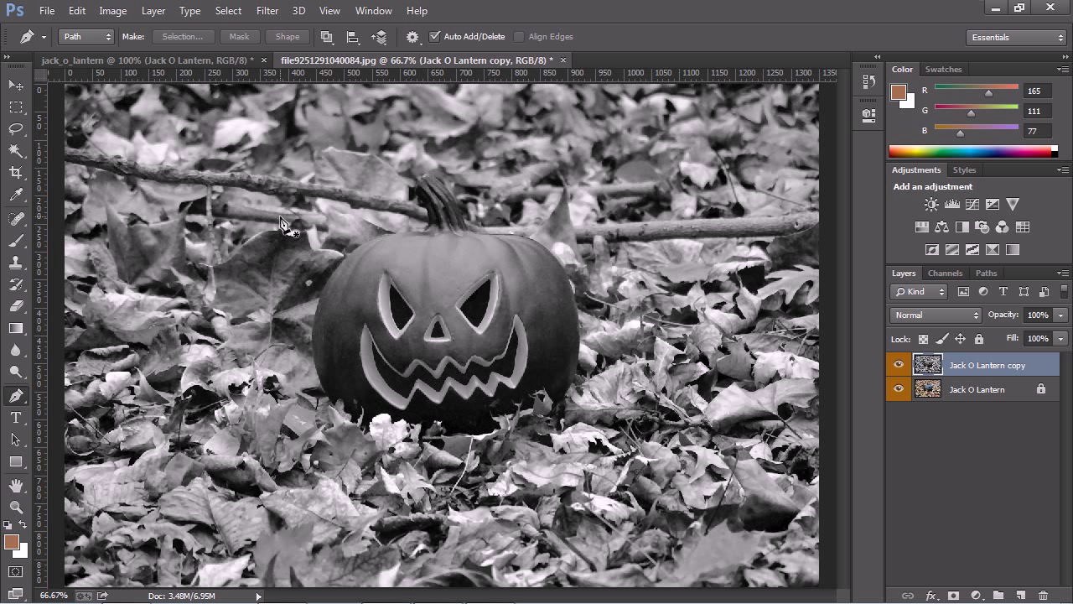
pyautogui.click(13, 154)
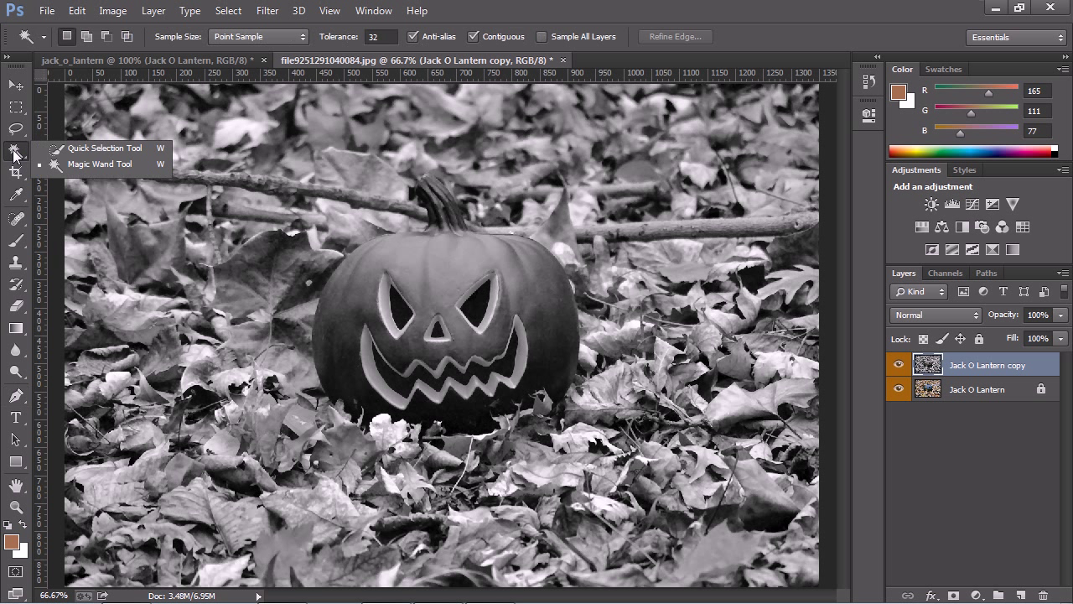
pyautogui.click(96, 152)
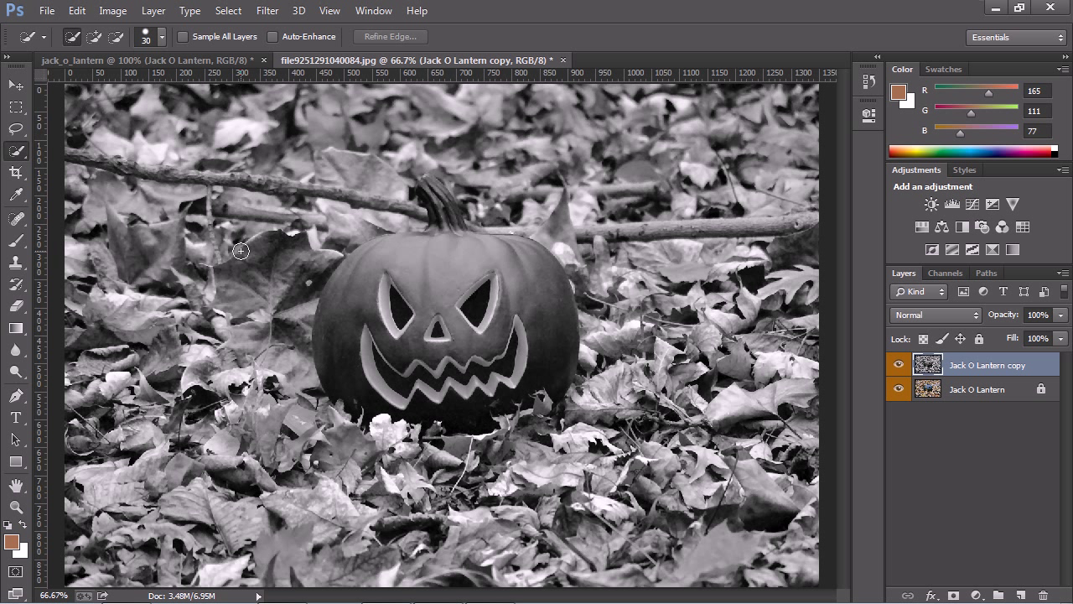
pyautogui.hotkey('ctrl', '+')
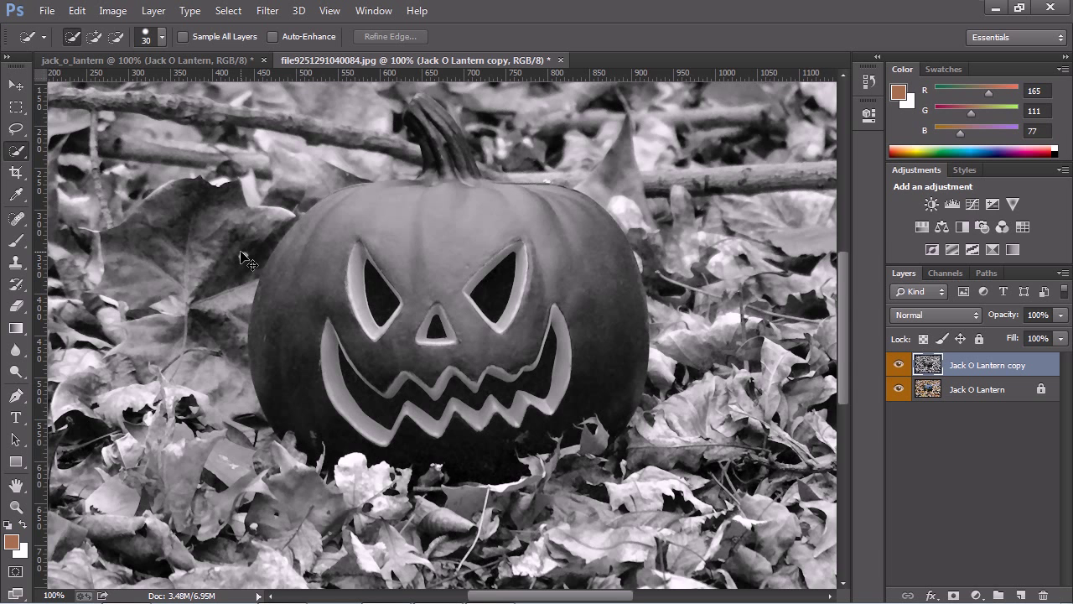
pyautogui.hotkey('ctrl', '+')
pyautogui.hotkey('ctrl', '-')
pyautogui.rightClick(19, 158)
pyautogui.click(105, 149)
pyautogui.press('[')
pyautogui.moveTo(336, 209)
pyautogui.mouseDown()
pyautogui.moveTo(350, 166)
pyautogui.moveTo(369, 198)
pyautogui.moveTo(546, 231)
pyautogui.moveTo(574, 245)
pyautogui.moveTo(579, 263)
pyautogui.mouseUp()
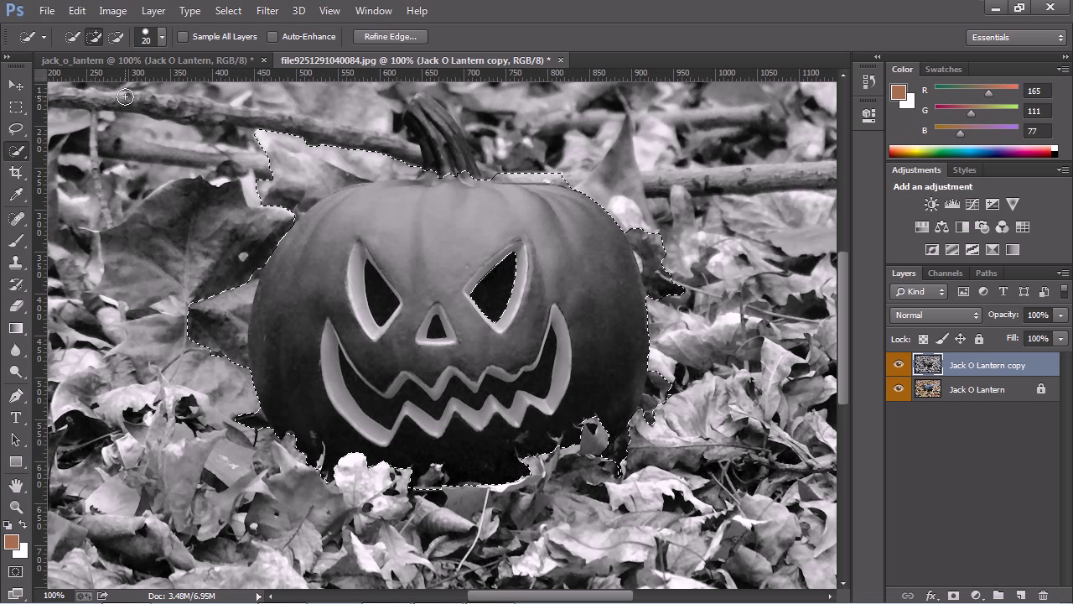
# Subtract the stray leaves and background around the pumpkin's sides, lower edge and upper left from the selection
pyautogui.click(67, 38)
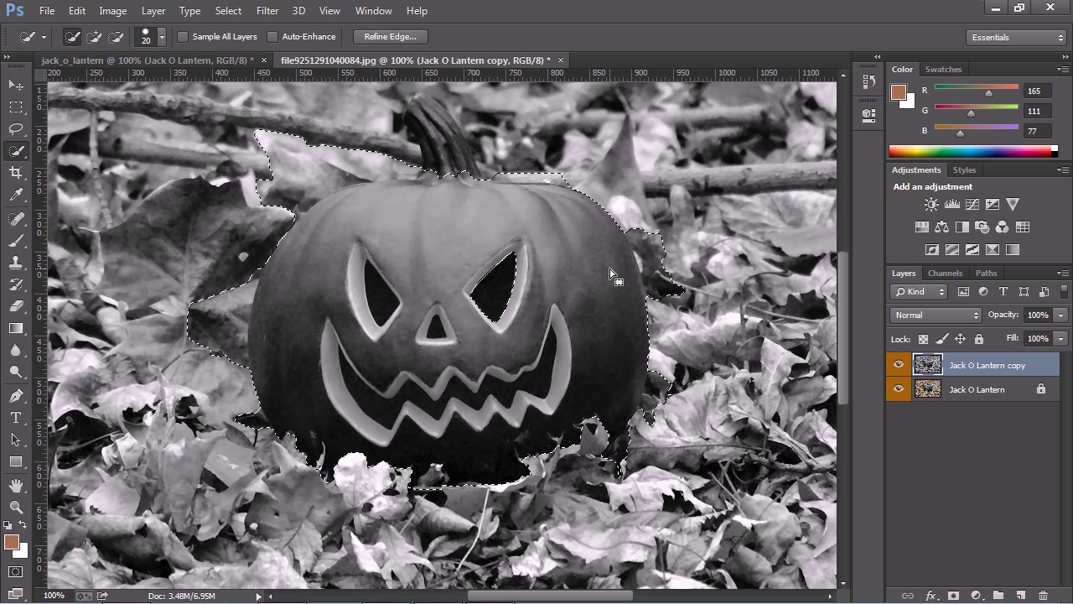
pyautogui.click(91, 36)
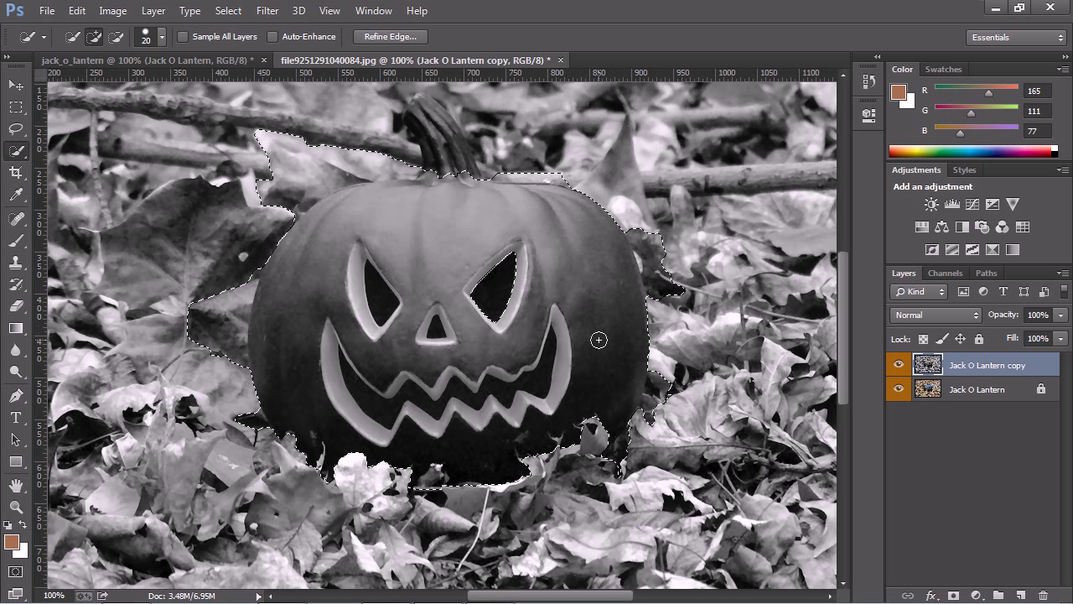
pyautogui.click(111, 38)
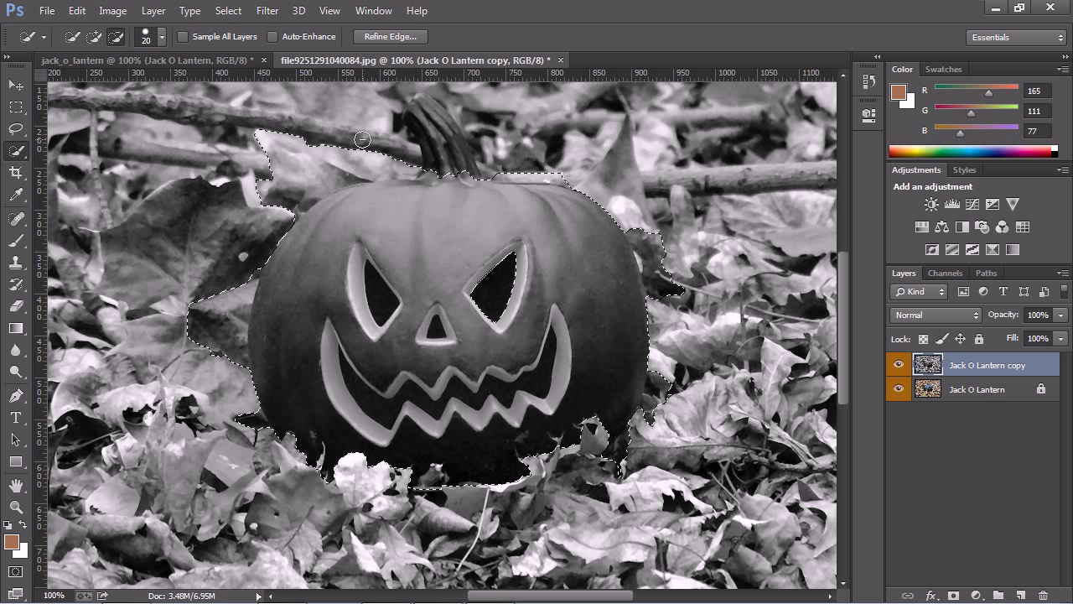
pyautogui.moveTo(659, 240); pyautogui.dragTo(674, 298)
pyautogui.moveTo(634, 226); pyautogui.dragTo(644, 242)
pyautogui.moveTo(658, 412)
pyautogui.mouseDown()
pyautogui.moveTo(625, 464)
pyautogui.moveTo(588, 459)
pyautogui.moveTo(493, 483)
pyautogui.mouseUp()
pyautogui.moveTo(194, 298)
pyautogui.mouseDown()
pyautogui.moveTo(205, 369)
pyautogui.moveTo(215, 322)
pyautogui.moveTo(249, 261)
pyautogui.moveTo(236, 303)
pyautogui.moveTo(255, 427)
pyautogui.mouseUp()
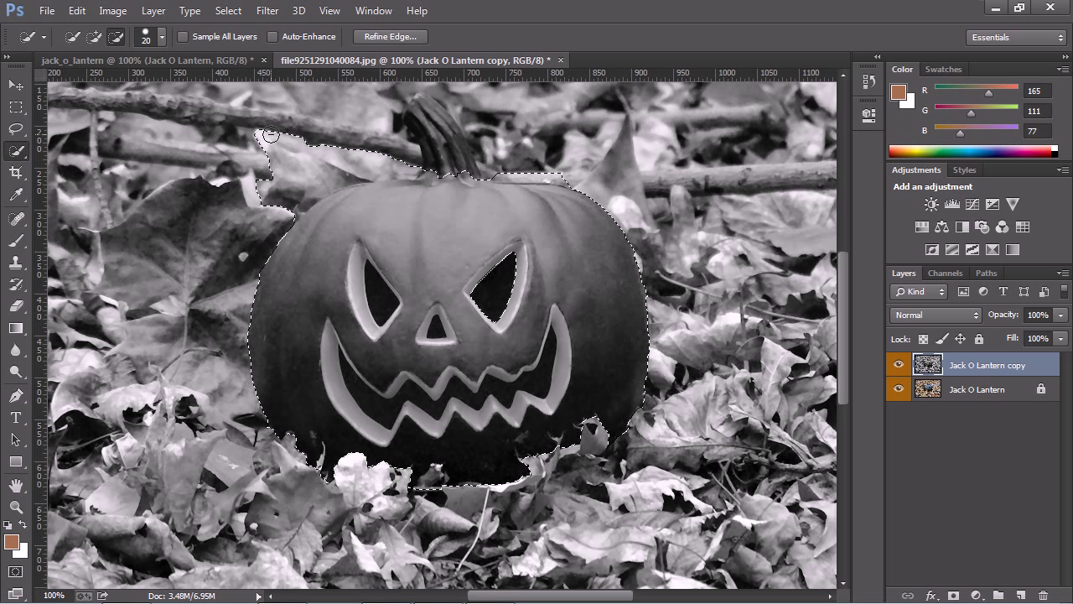
pyautogui.moveTo(265, 137)
pyautogui.mouseDown()
pyautogui.moveTo(256, 157)
pyautogui.moveTo(266, 203)
pyautogui.mouseUp()
pyautogui.moveTo(286, 140)
pyautogui.mouseDown()
pyautogui.moveTo(275, 160)
pyautogui.moveTo(325, 136)
pyautogui.moveTo(414, 160)
pyautogui.moveTo(405, 167)
pyautogui.mouseUp()
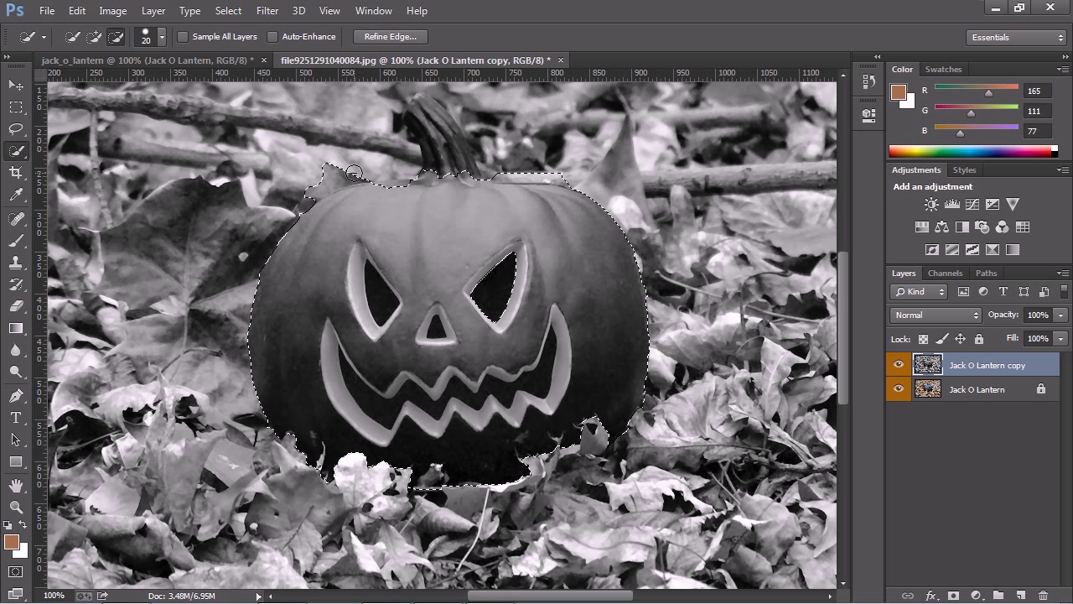
pyautogui.moveTo(330, 167)
pyautogui.mouseDown()
pyautogui.moveTo(322, 186)
pyautogui.moveTo(346, 183)
pyautogui.mouseUp()
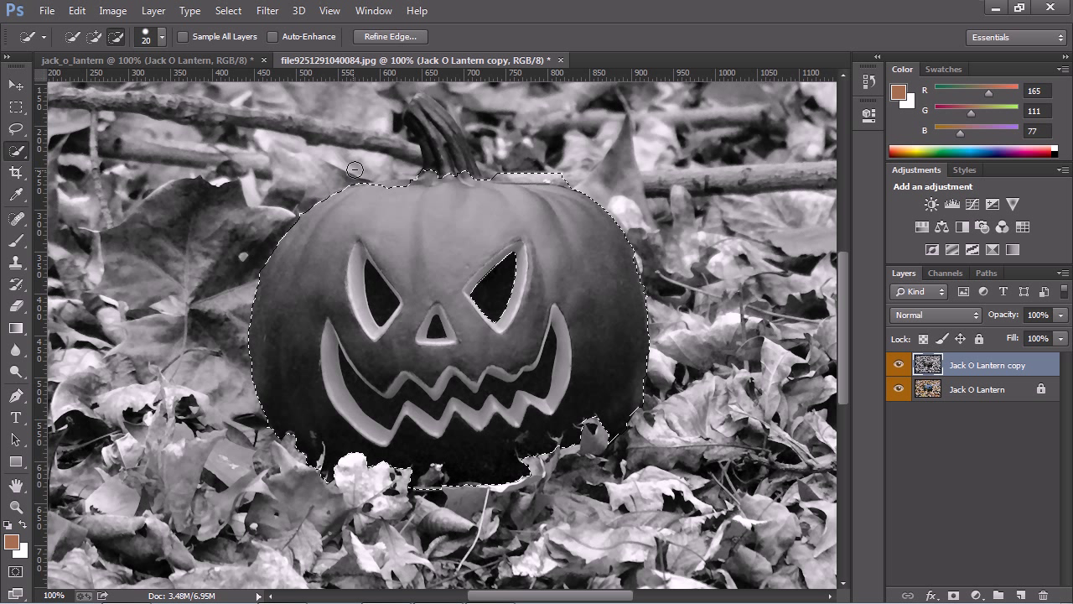
# Try to subtract the strip of branch above the pumpkin's upper right edge from the selection, reducing the brush size to 15
pyautogui.moveTo(559, 172); pyautogui.dragTo(551, 172)
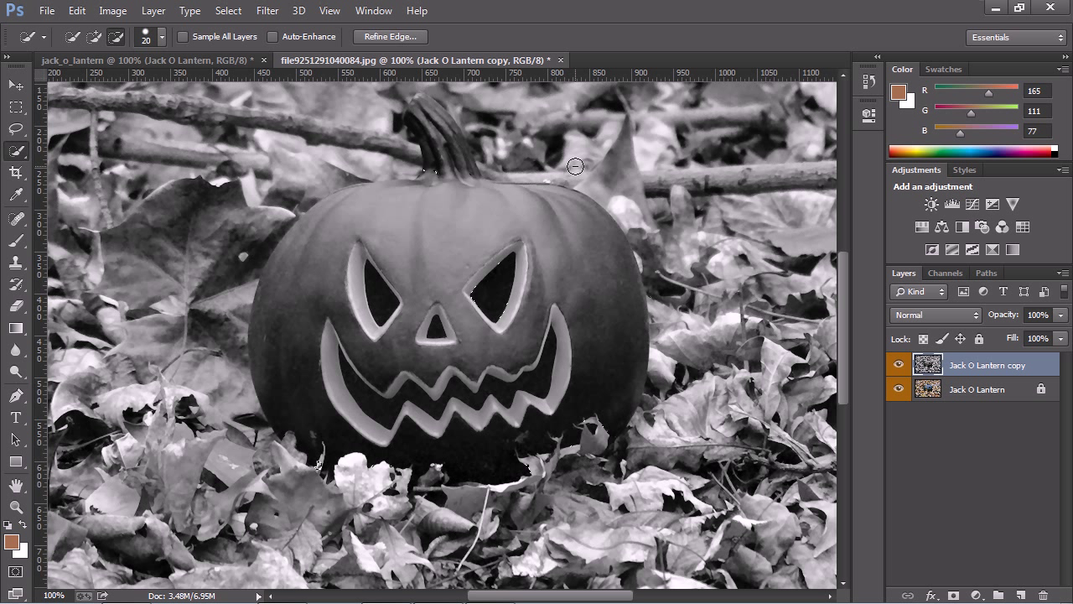
pyautogui.hotkey('ctrl', 'z')
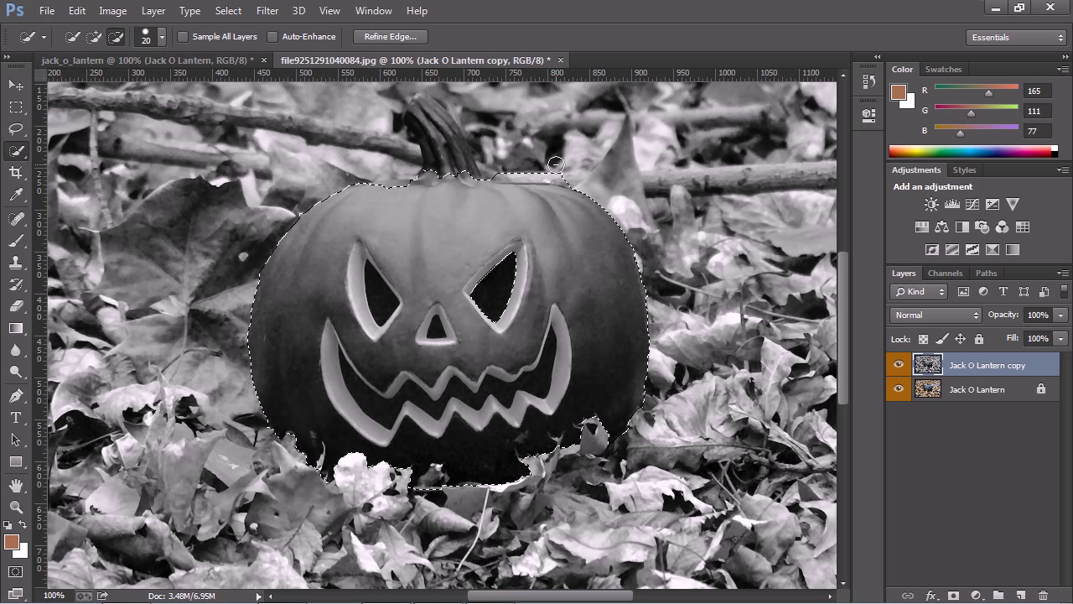
pyautogui.moveTo(556, 171); pyautogui.dragTo(548, 172)
pyautogui.press('[')
pyautogui.press('[')
pyautogui.moveTo(553, 174); pyautogui.dragTo(560, 175)
pyautogui.click(488, 281)
# Color the selected pumpkin orange with Variations, using More Red, More Yellow and Darker on the midtones, and deselect it
pyautogui.click(93, 37)
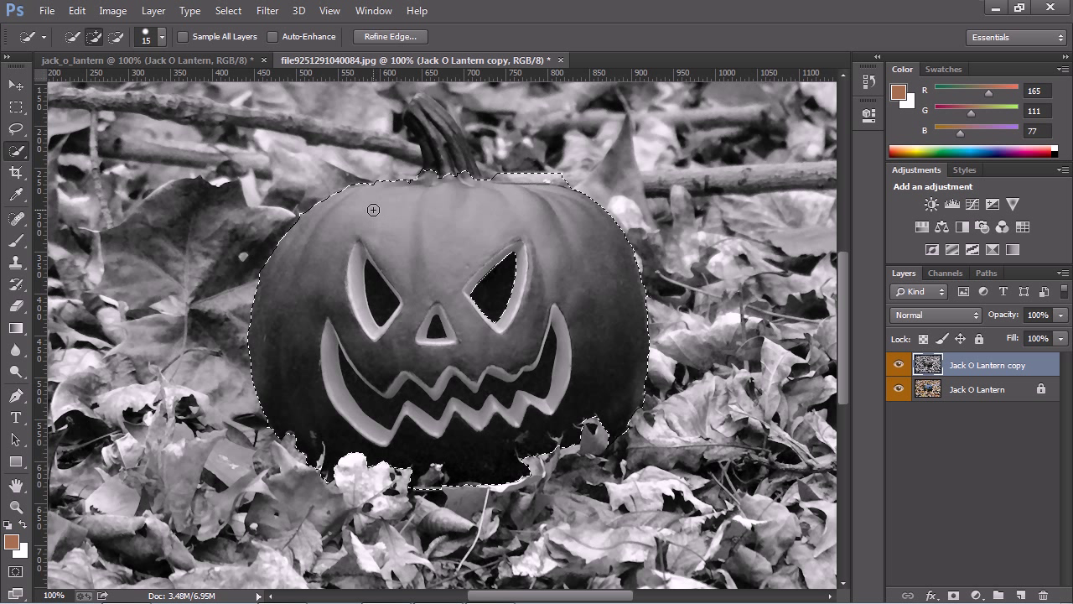
pyautogui.click(111, 10)
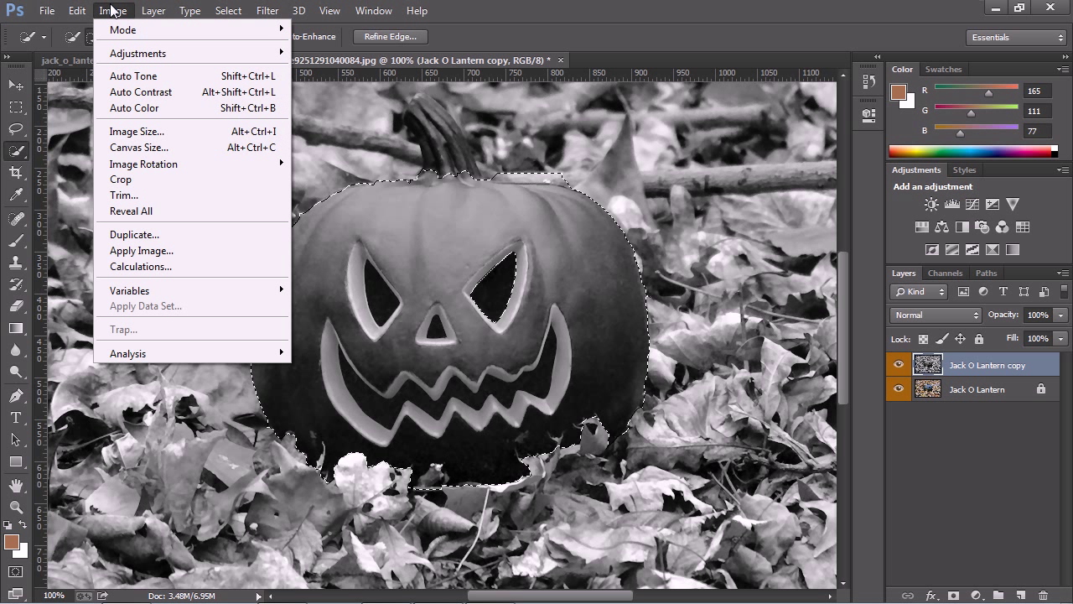
pyautogui.moveTo(123, 57)
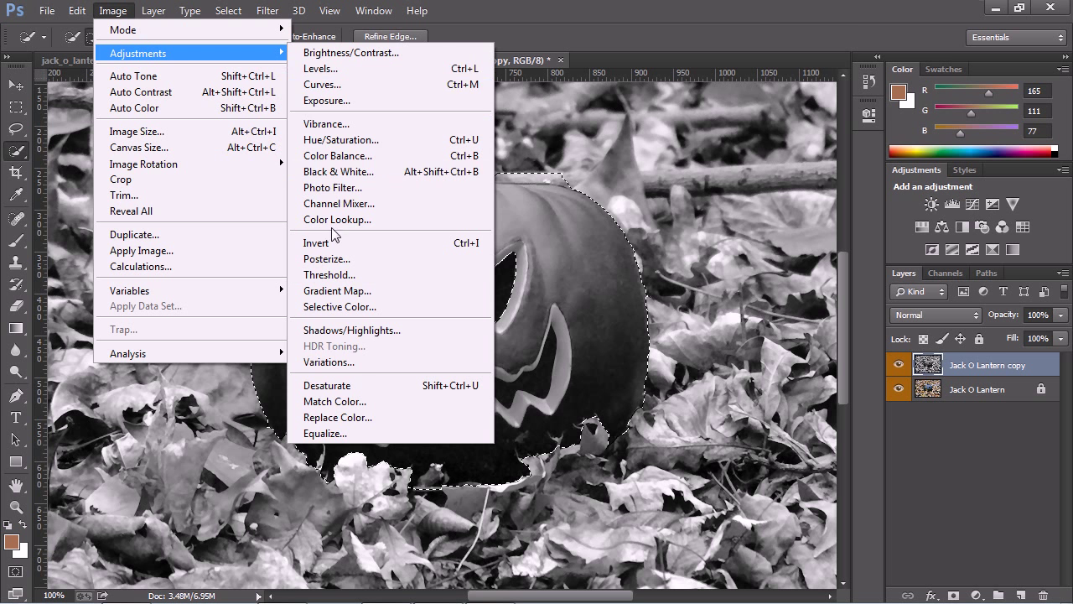
pyautogui.click(312, 364)
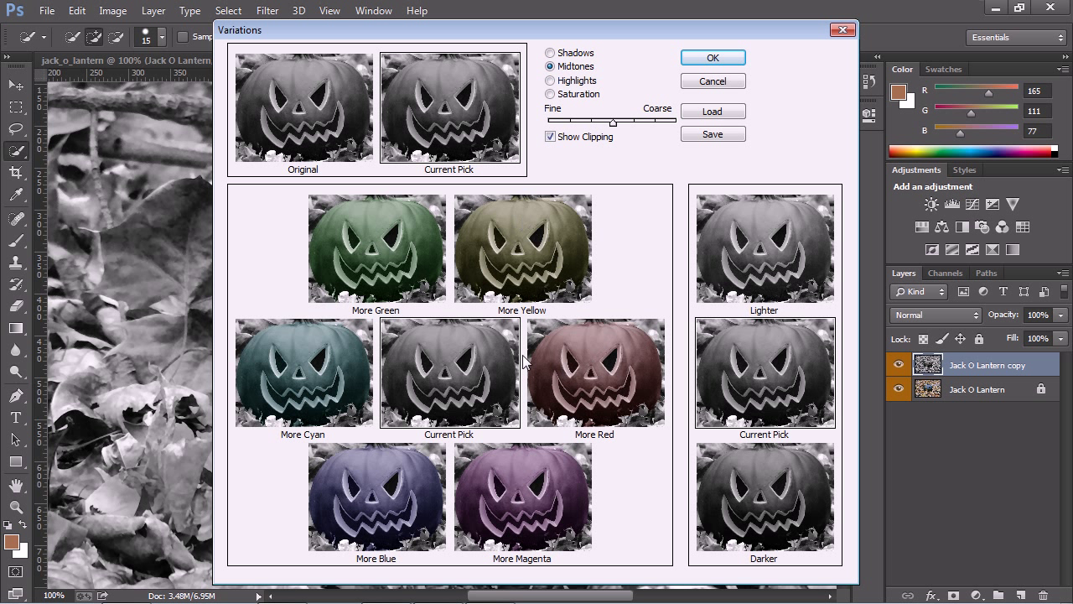
pyautogui.click(575, 381)
pyautogui.click(534, 267)
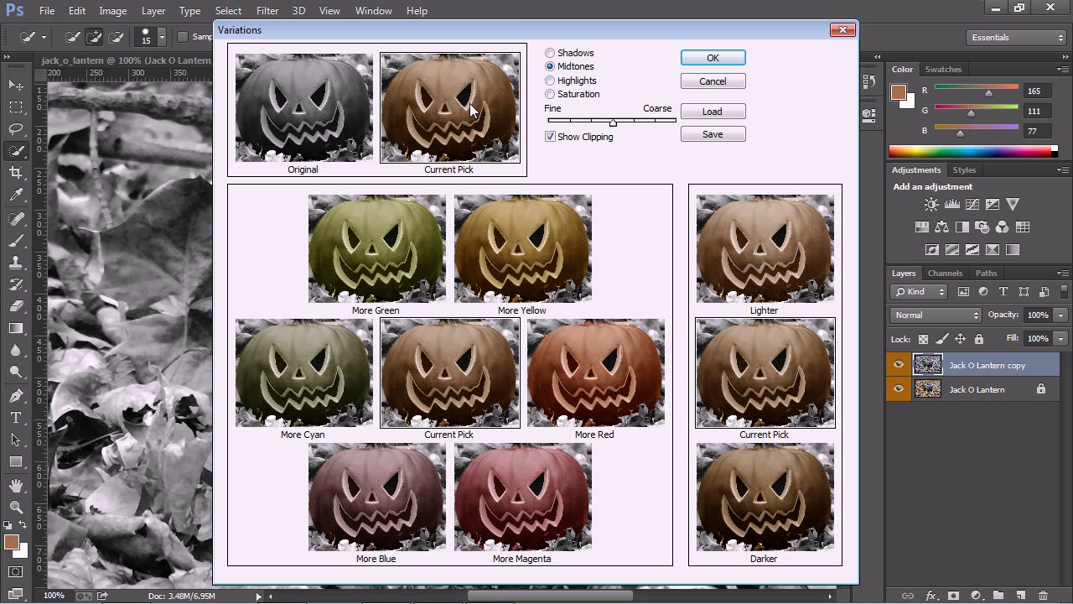
pyautogui.click(600, 385)
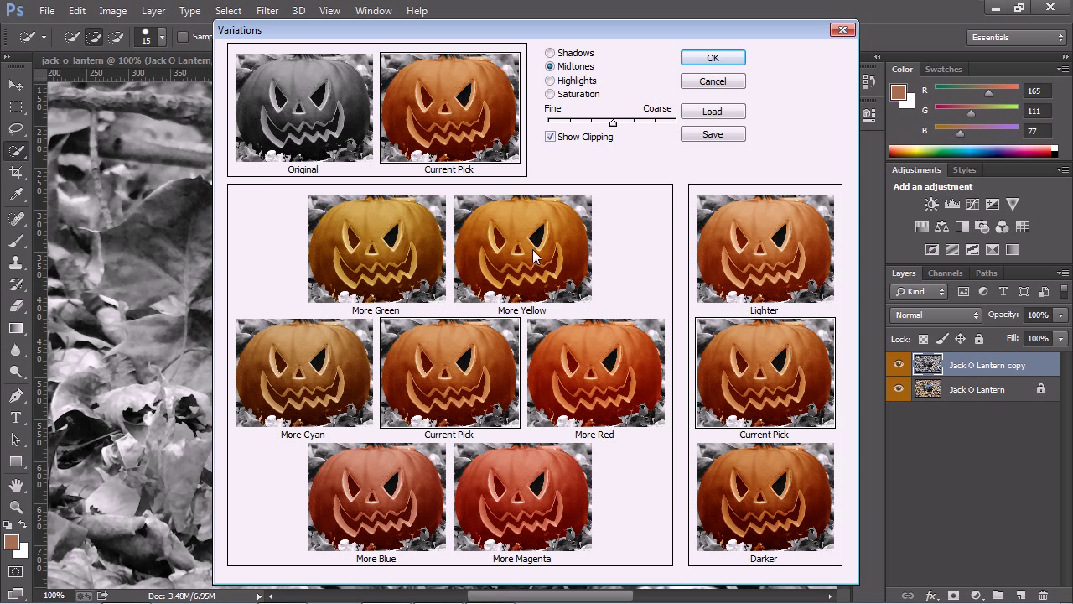
pyautogui.click(419, 228)
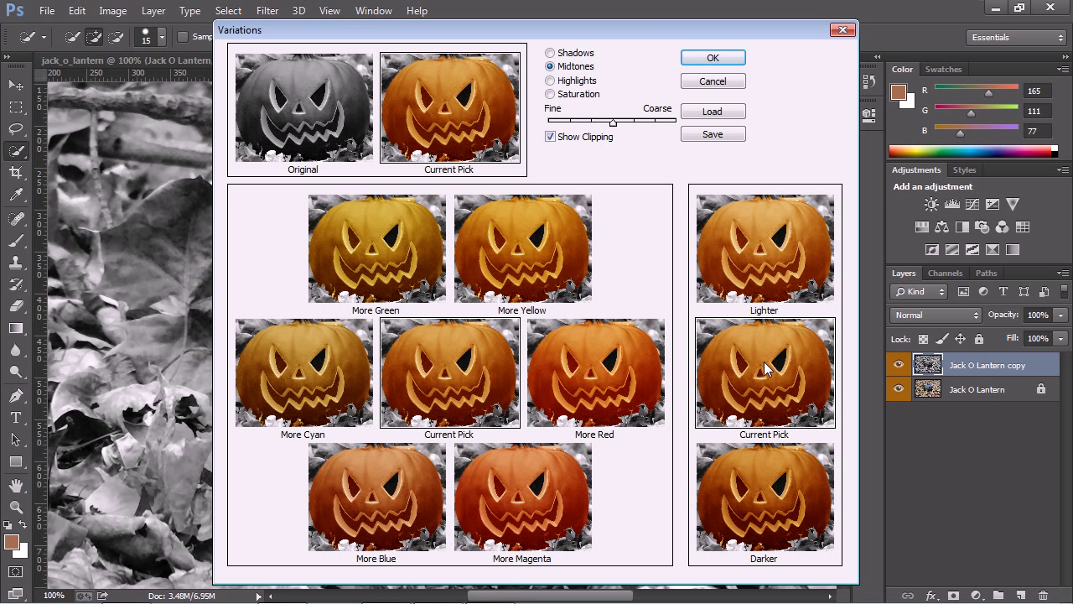
pyautogui.click(778, 495)
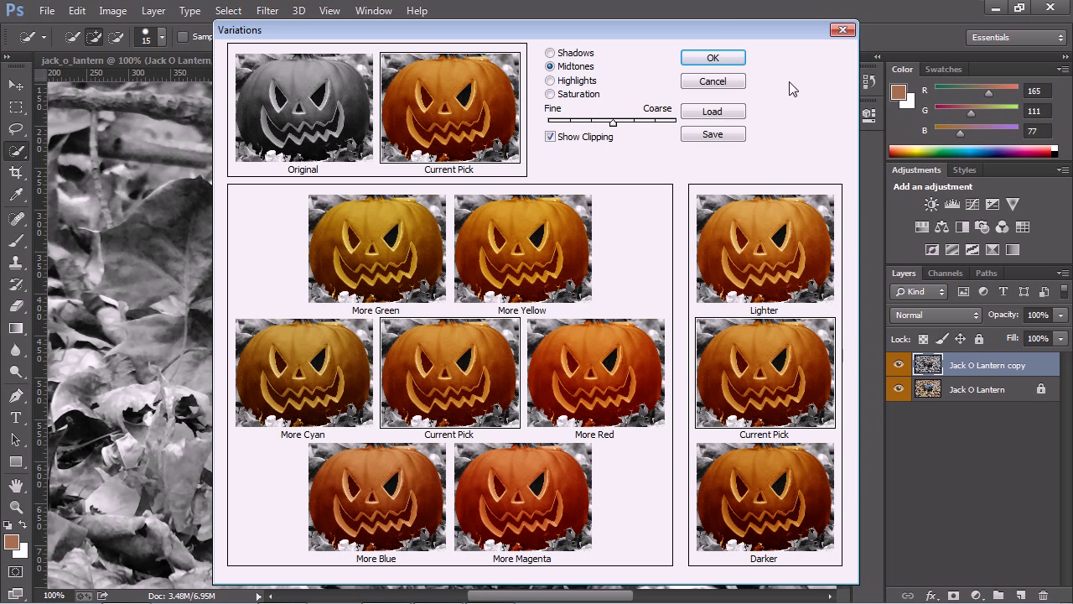
pyautogui.click(718, 57)
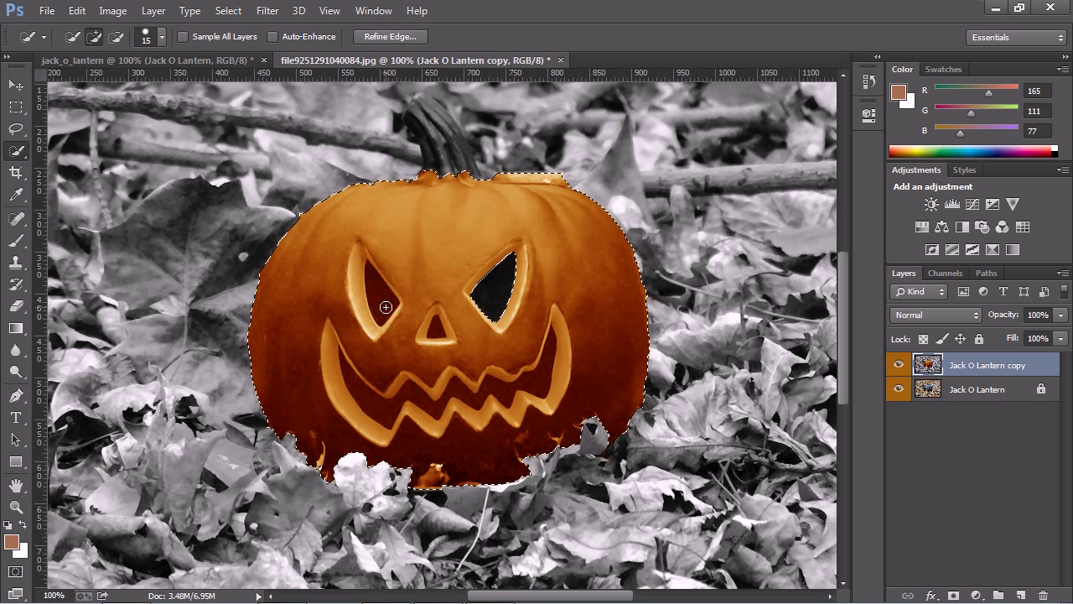
pyautogui.click(242, 10)
pyautogui.click(261, 46)
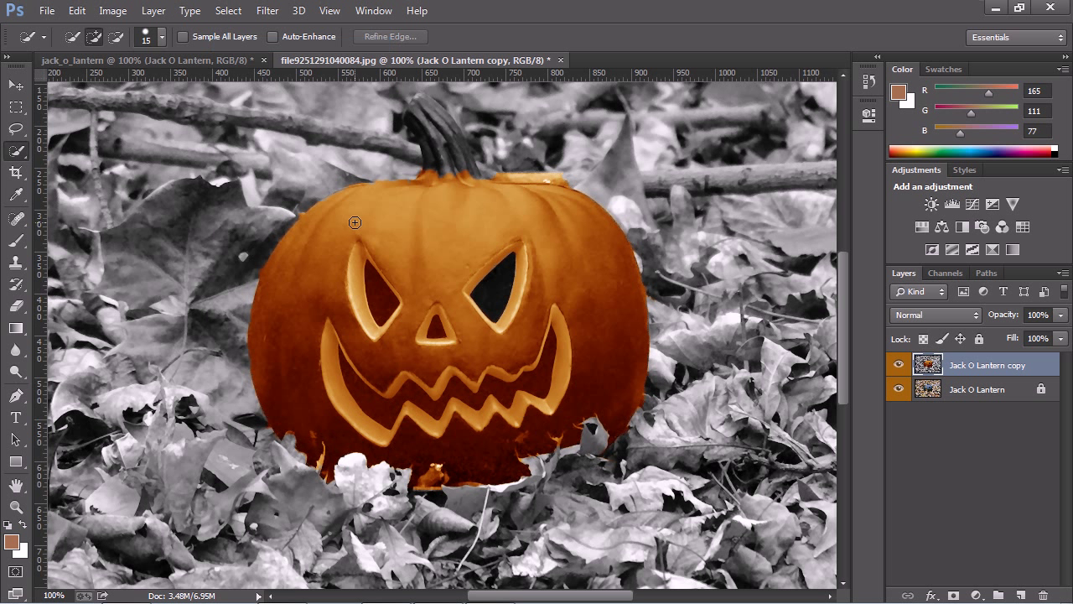
# Select the dark openings of the pumpkin's left eye, nose and mouth and desaturate them
pyautogui.click(386, 309)
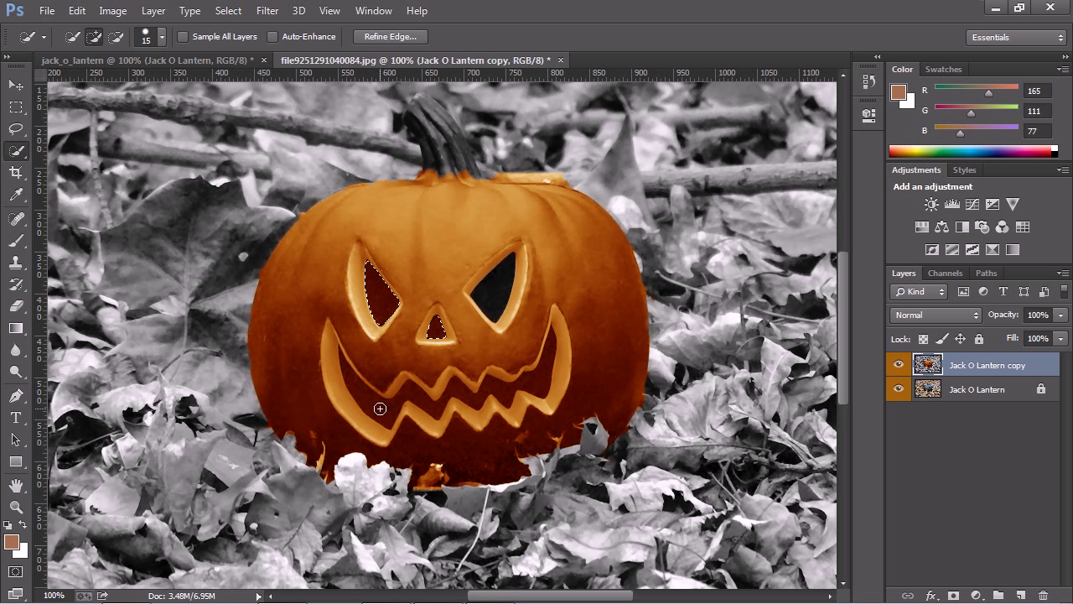
pyautogui.moveTo(380, 408)
pyautogui.mouseDown()
pyautogui.moveTo(410, 391)
pyautogui.moveTo(517, 383)
pyautogui.mouseUp()
pyautogui.click(127, 12)
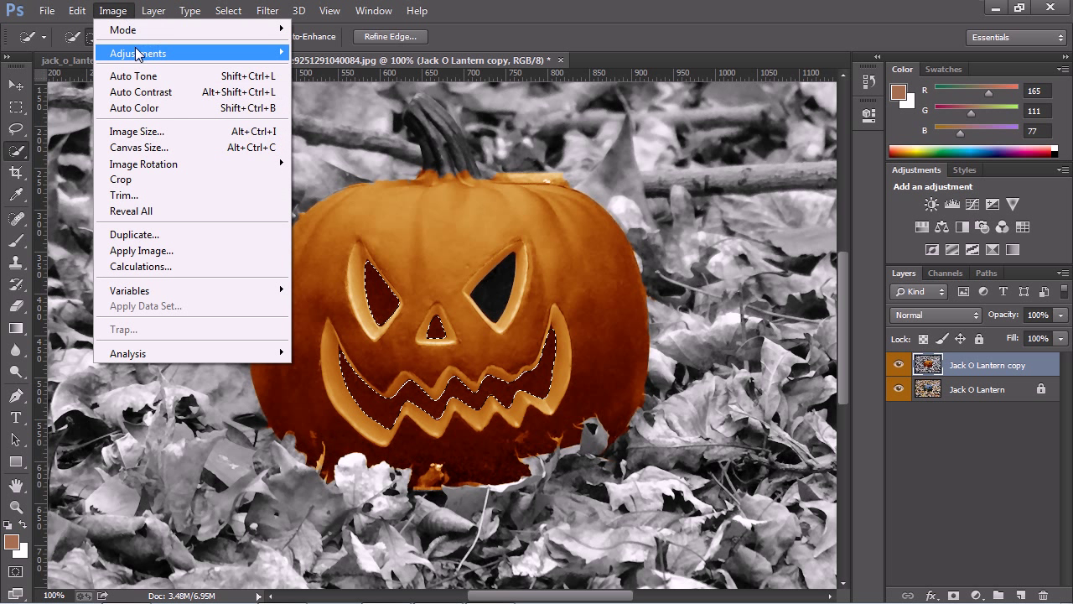
pyautogui.moveTo(138, 54)
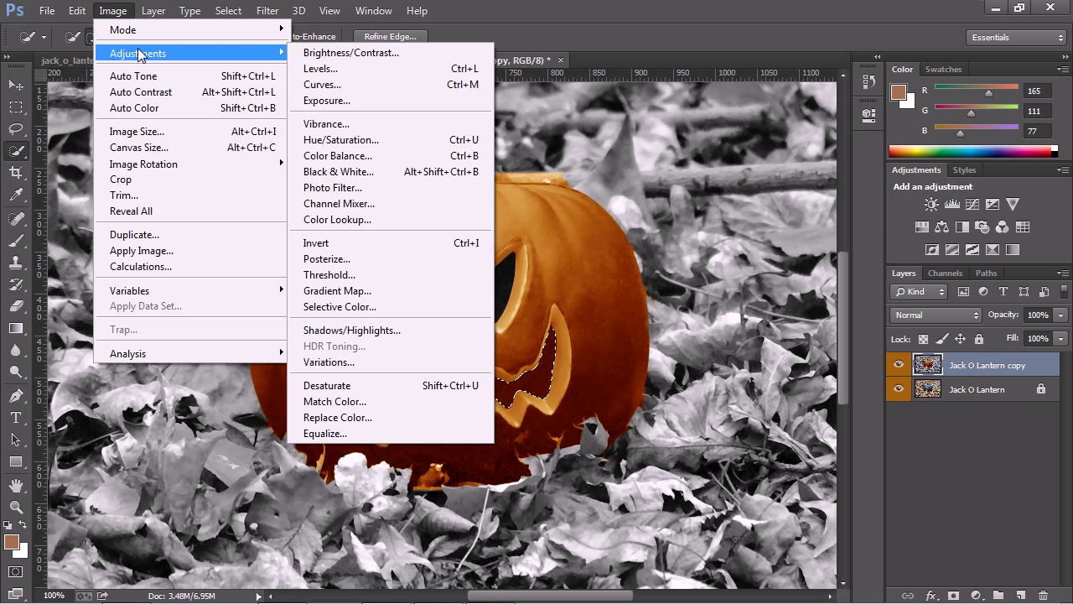
pyautogui.click(336, 384)
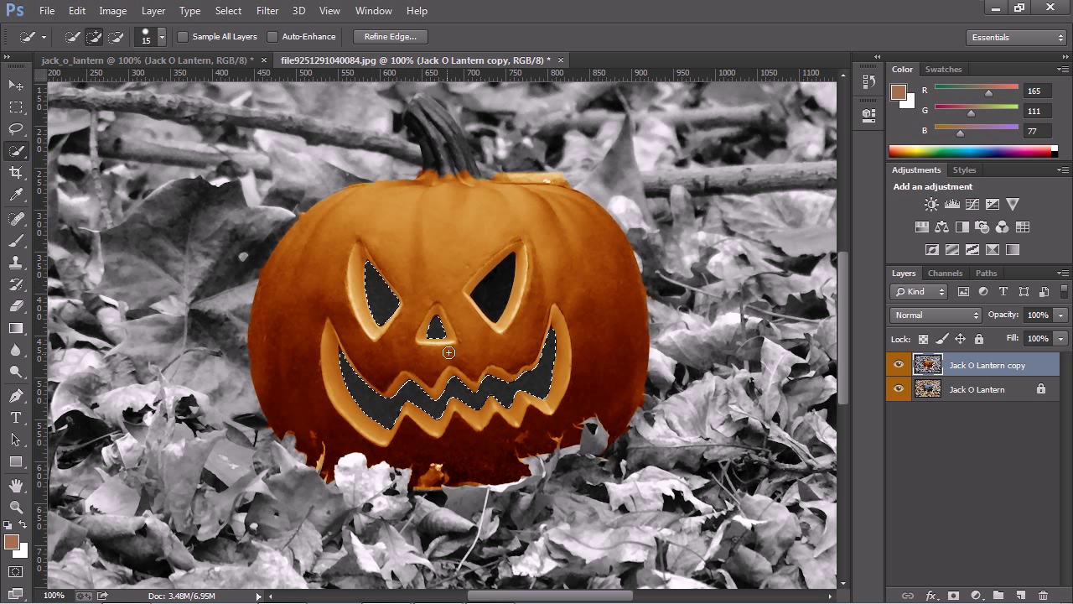
# Add the pumpkin's right eye opening to the selection and desaturate the selected areas
pyautogui.click(493, 291)
pyautogui.click(113, 10)
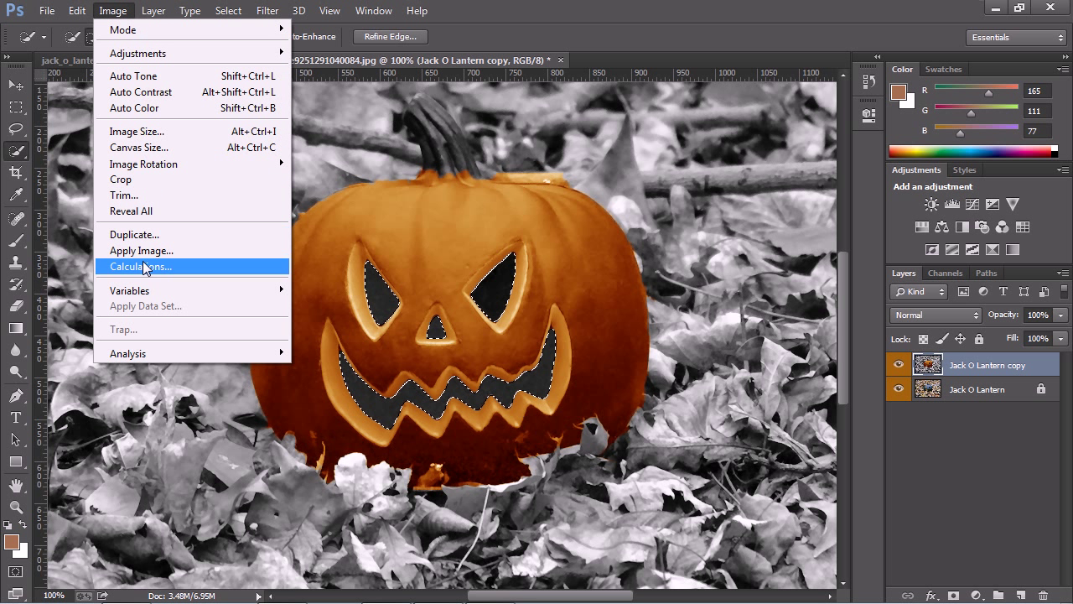
pyautogui.moveTo(235, 50)
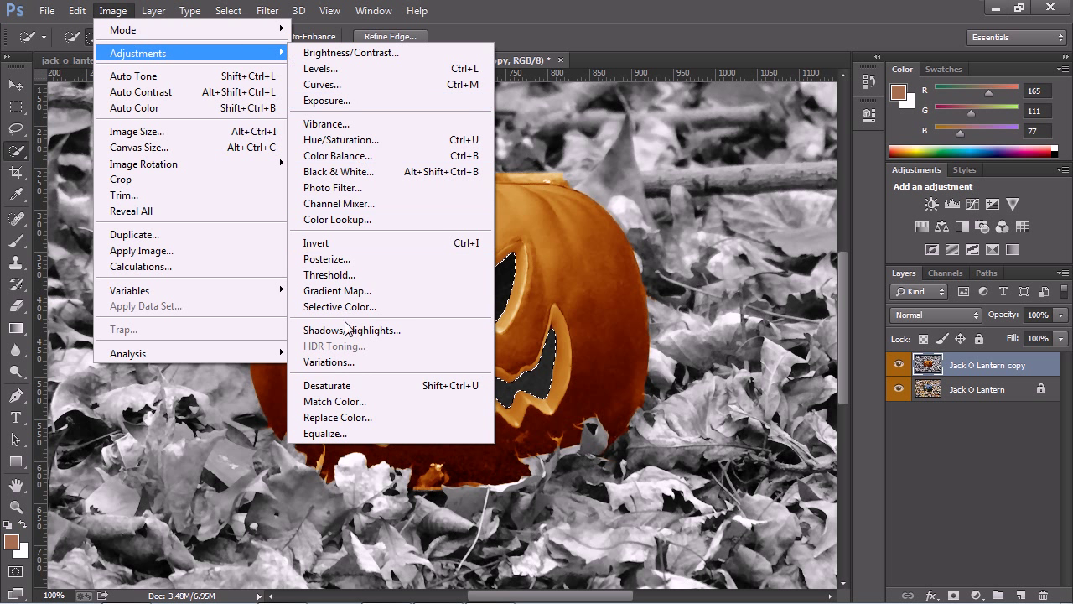
pyautogui.click(338, 385)
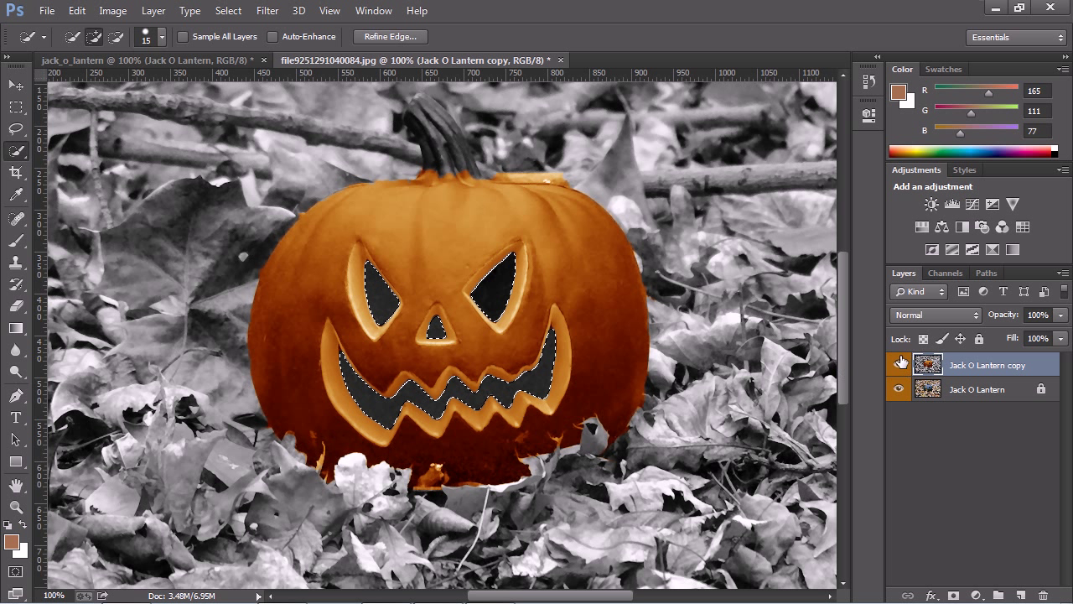
# Create a new layer above Jack O Lantern copy and set the foreground color to near-black 050200
pyautogui.moveTo(1042, 597)
pyautogui.click(1021, 596)
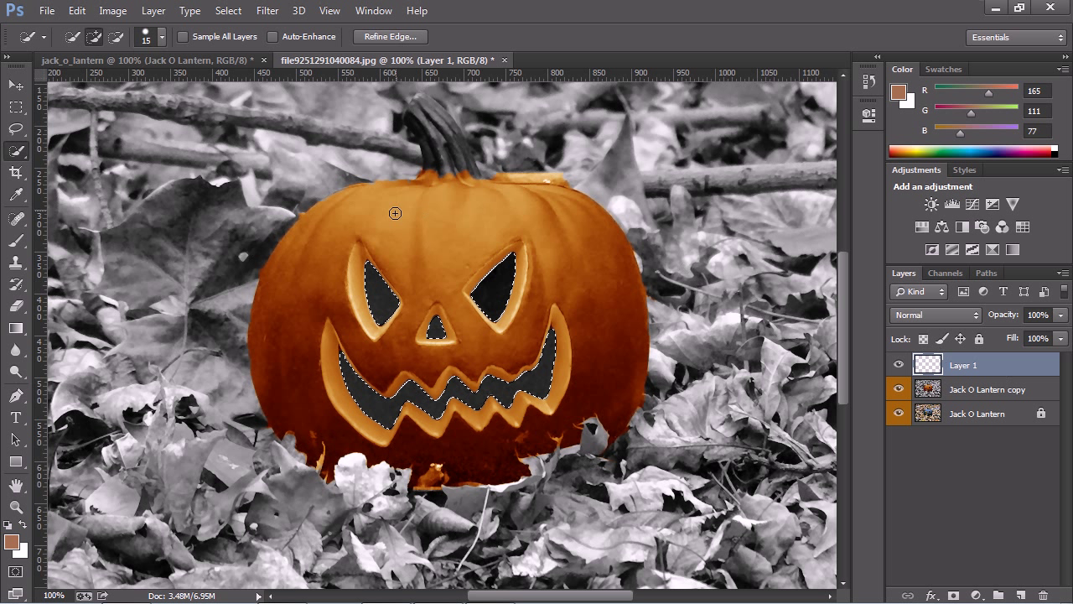
pyautogui.click(12, 543)
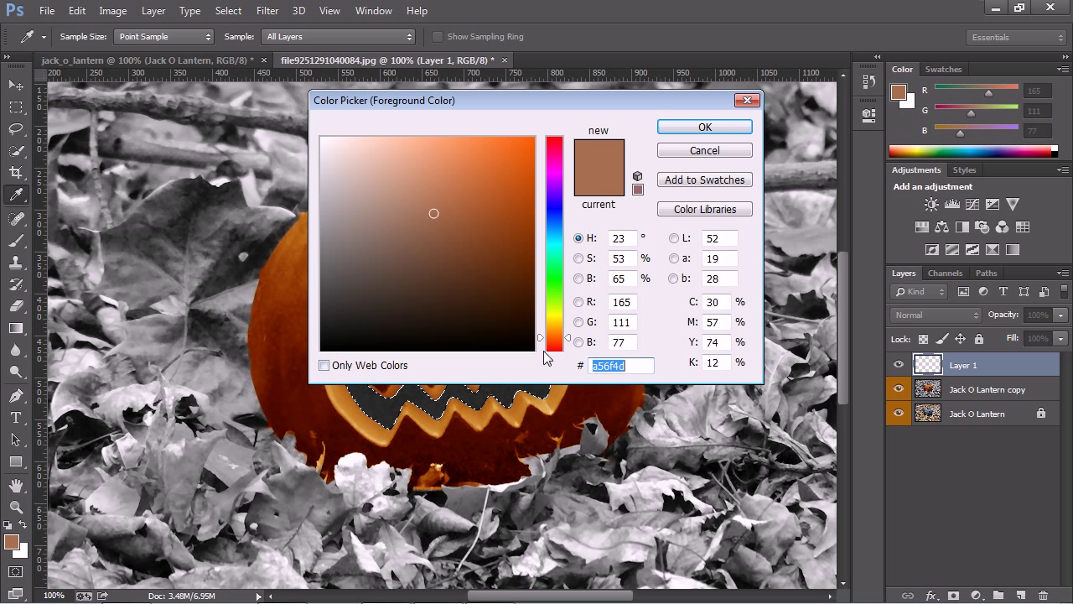
pyautogui.click(526, 346)
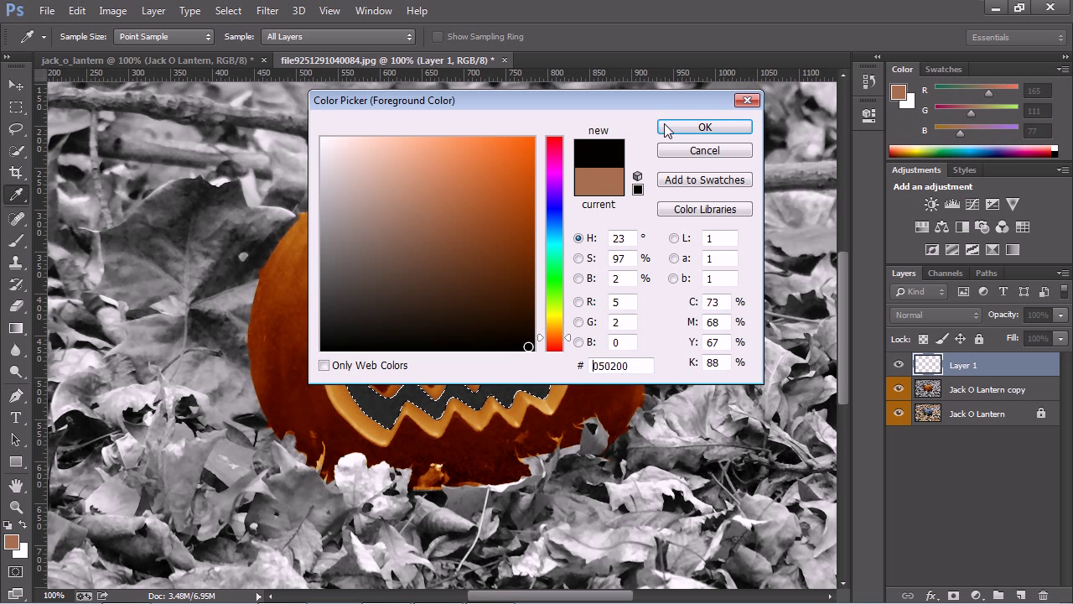
pyautogui.click(700, 127)
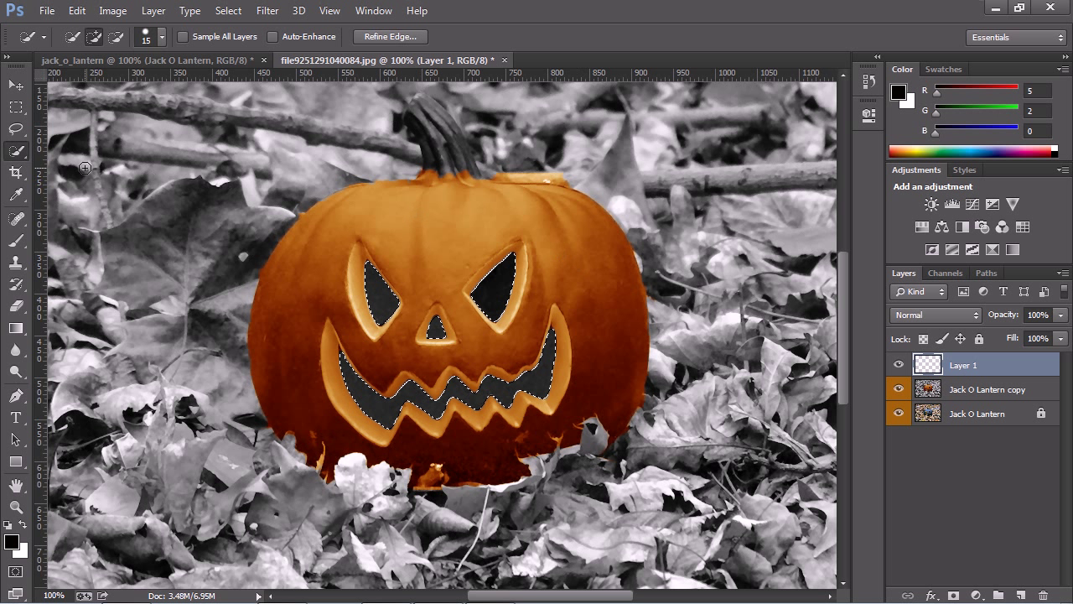
# Paint the selected eye, nose and mouth openings black with a size 70 brush, and deselect them
pyautogui.click(16, 240)
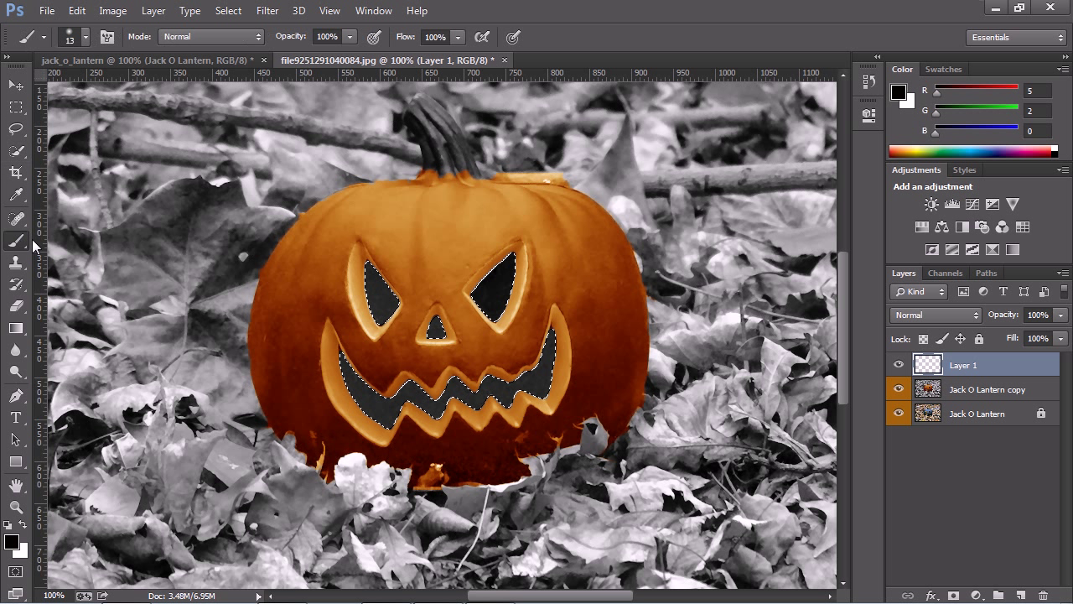
pyautogui.press(']')
pyautogui.press(']')
pyautogui.press(']')
pyautogui.press(']')
pyautogui.press(']')
pyautogui.press(']')
pyautogui.moveTo(321, 295)
pyautogui.mouseDown()
pyautogui.moveTo(331, 244)
pyautogui.moveTo(389, 260)
pyautogui.moveTo(370, 287)
pyautogui.moveTo(379, 325)
pyautogui.moveTo(406, 315)
pyautogui.moveTo(435, 341)
pyautogui.moveTo(446, 292)
pyautogui.mouseUp()
pyautogui.moveTo(502, 348)
pyautogui.mouseDown()
pyautogui.moveTo(572, 365)
pyautogui.moveTo(519, 412)
pyautogui.moveTo(489, 392)
pyautogui.moveTo(394, 395)
pyautogui.moveTo(399, 412)
pyautogui.moveTo(346, 371)
pyautogui.mouseUp()
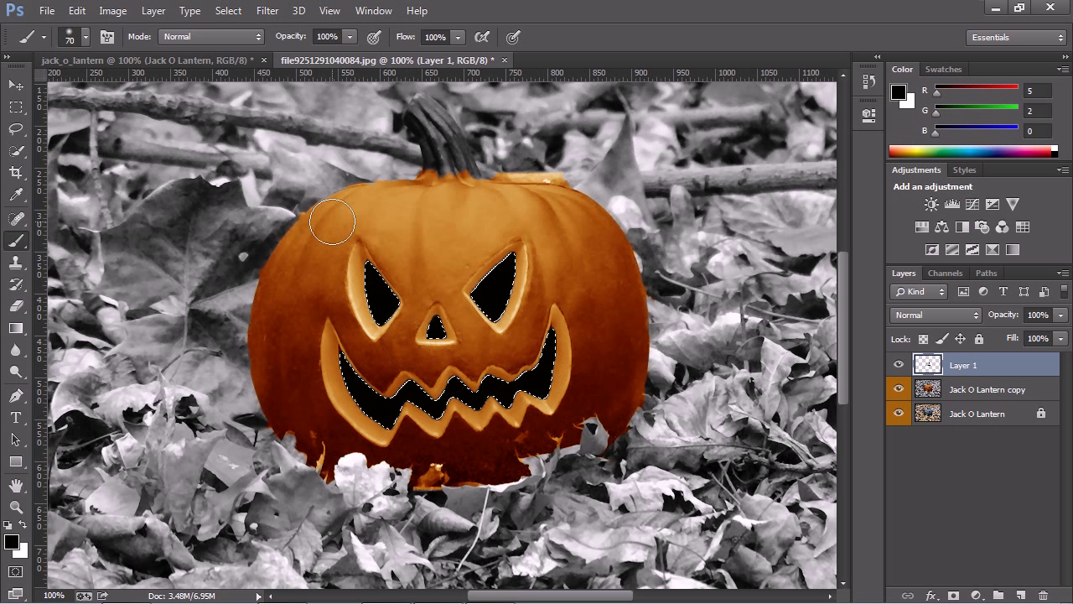
pyautogui.click(235, 11)
pyautogui.click(239, 40)
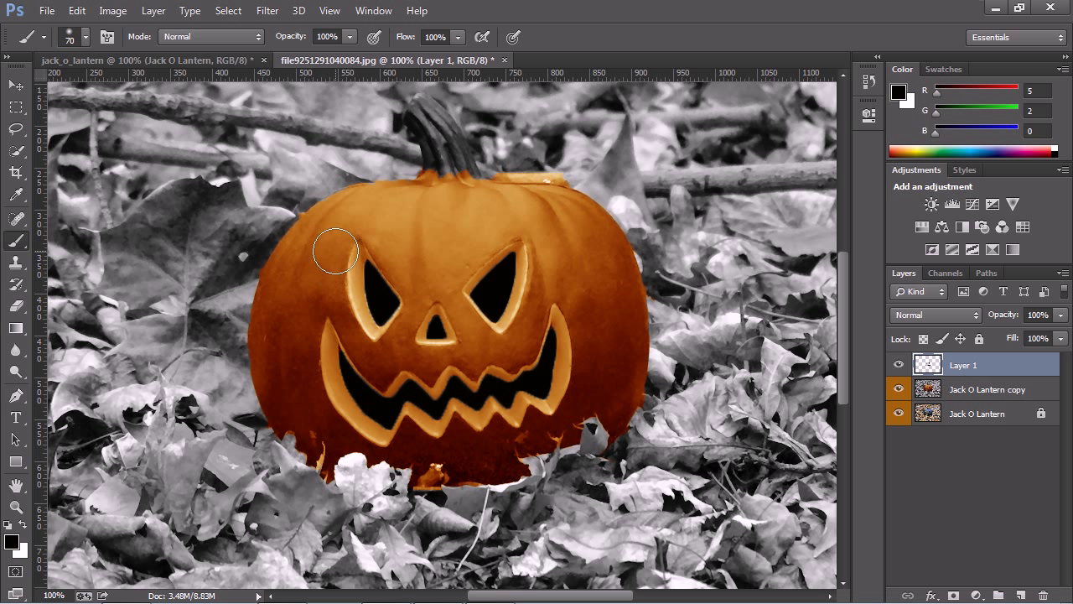
# Rename the new layer to "black eyes and mouth"
pyautogui.doubleClick(971, 366)
pyautogui.write('black')
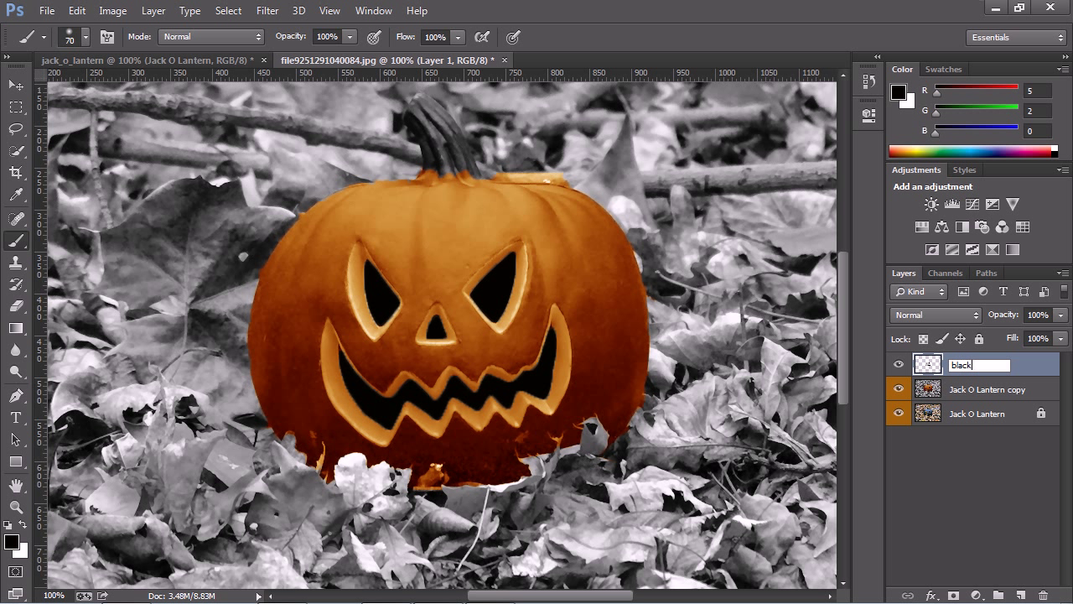
pyautogui.write(' eyes and mou')
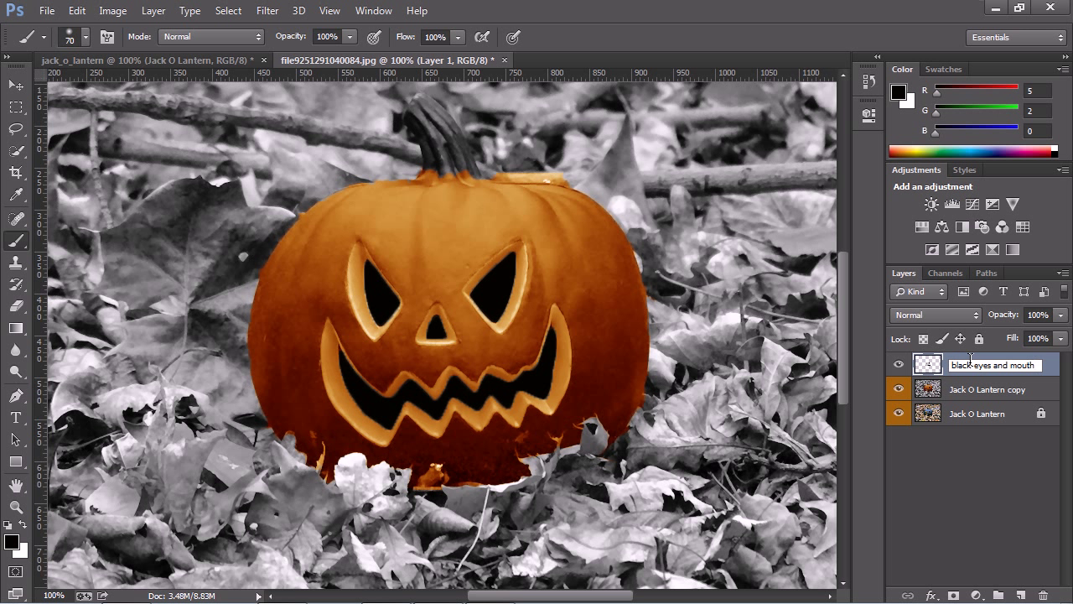
pyautogui.write('th')
pyautogui.click(940, 366)
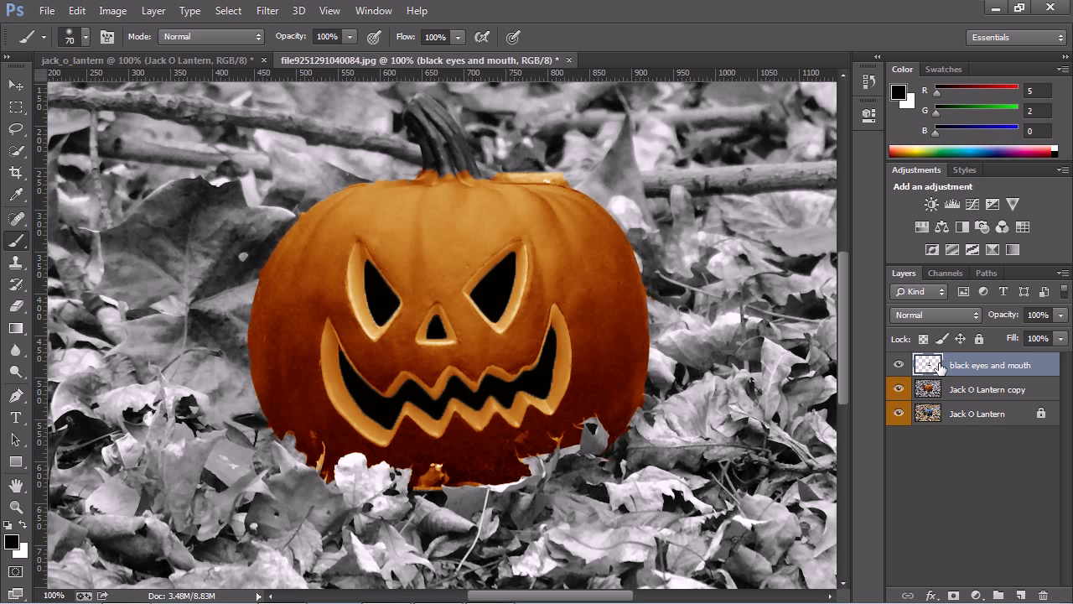
pyautogui.doubleClick(940, 365)
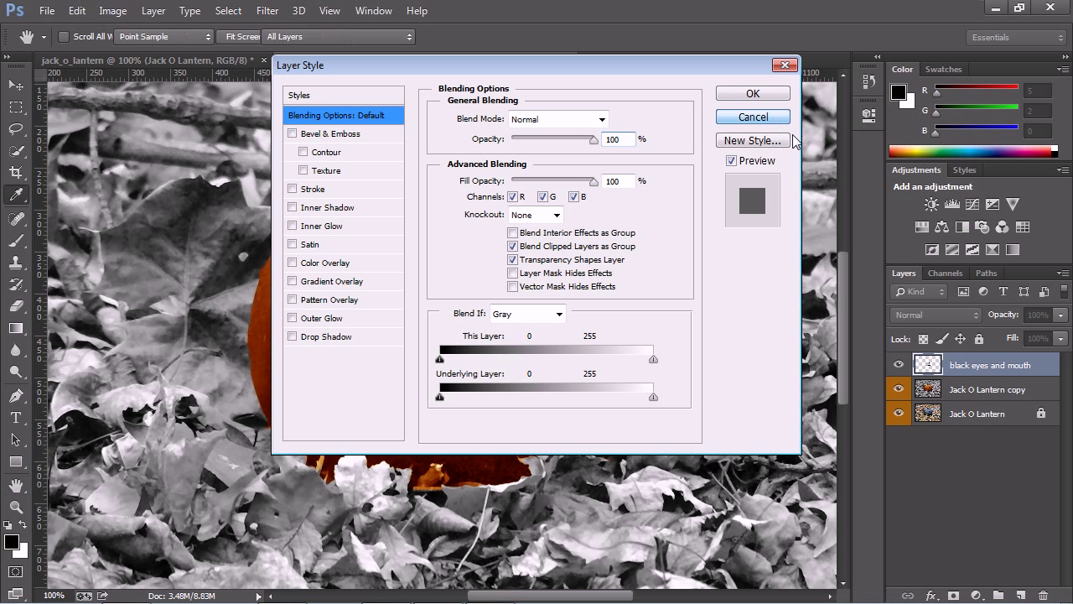
pyautogui.click(776, 119)
pyautogui.doubleClick(960, 367)
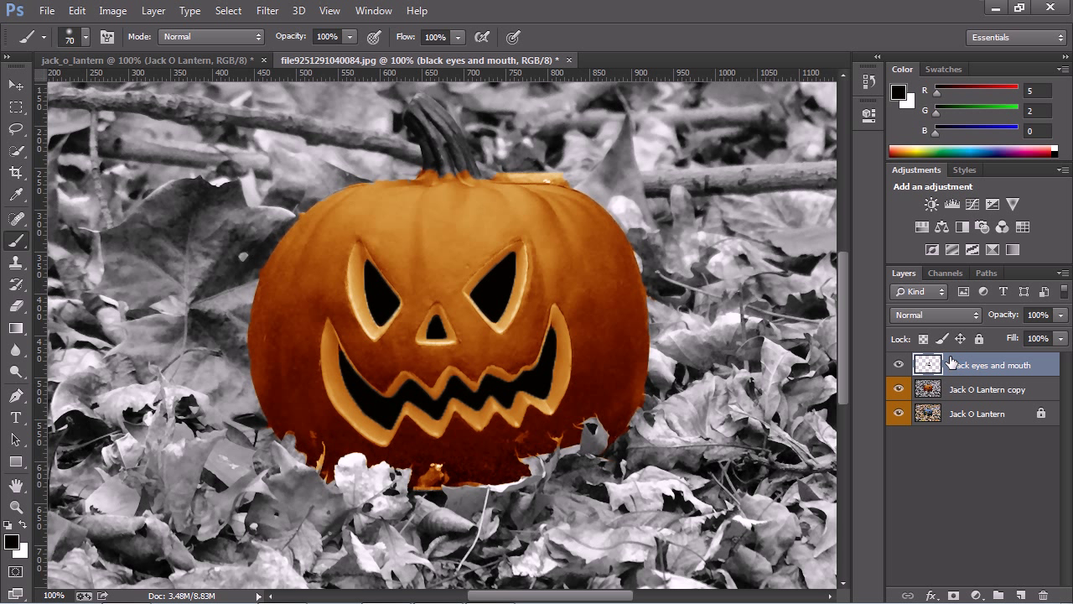
pyautogui.doubleClick(1048, 366)
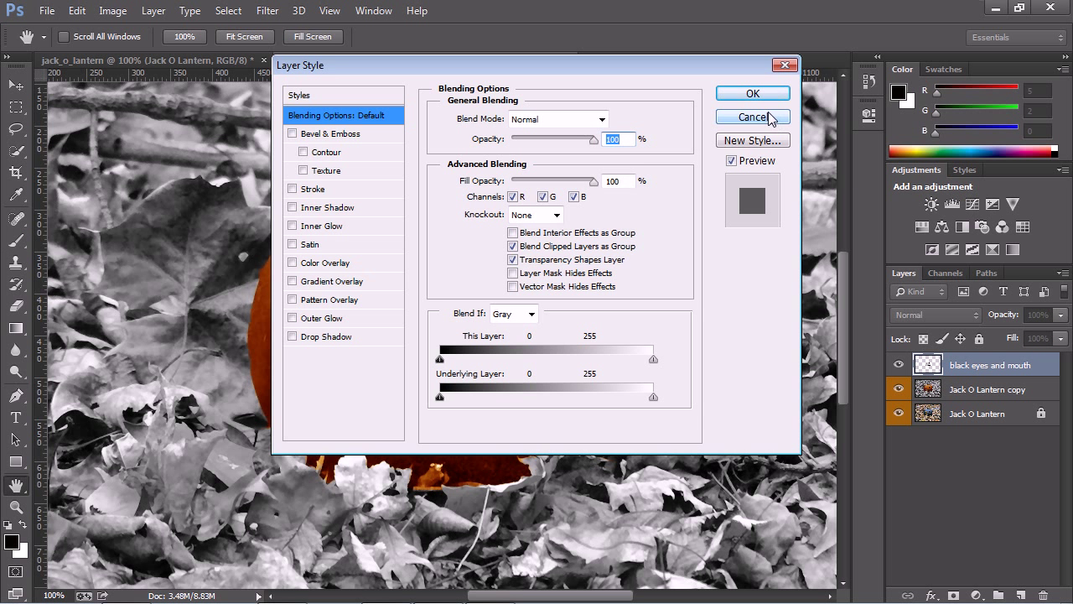
pyautogui.click(763, 117)
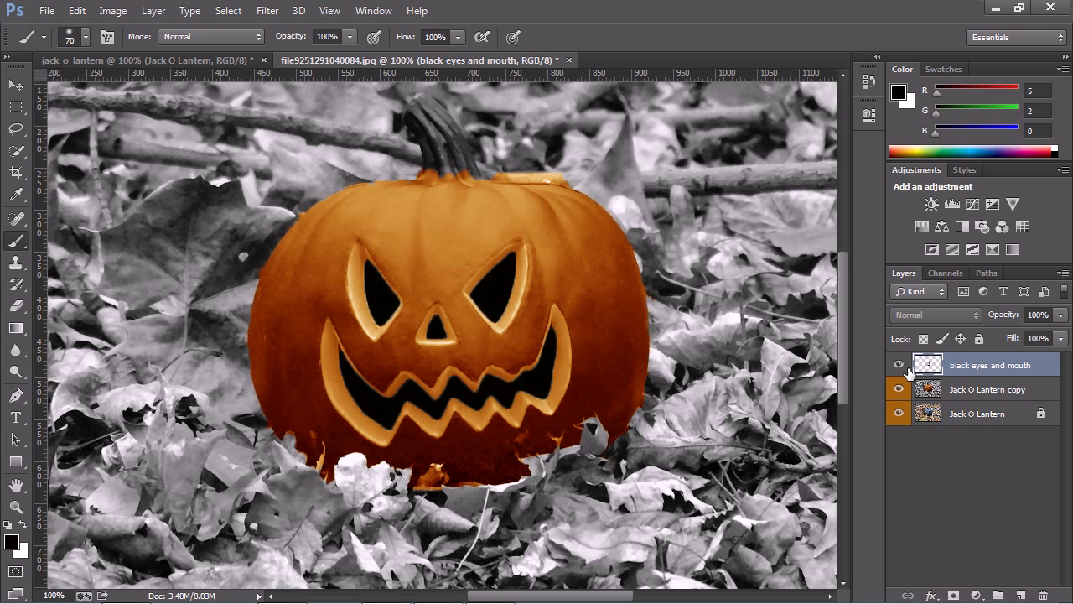
pyautogui.doubleClick(960, 365)
pyautogui.click(952, 365)
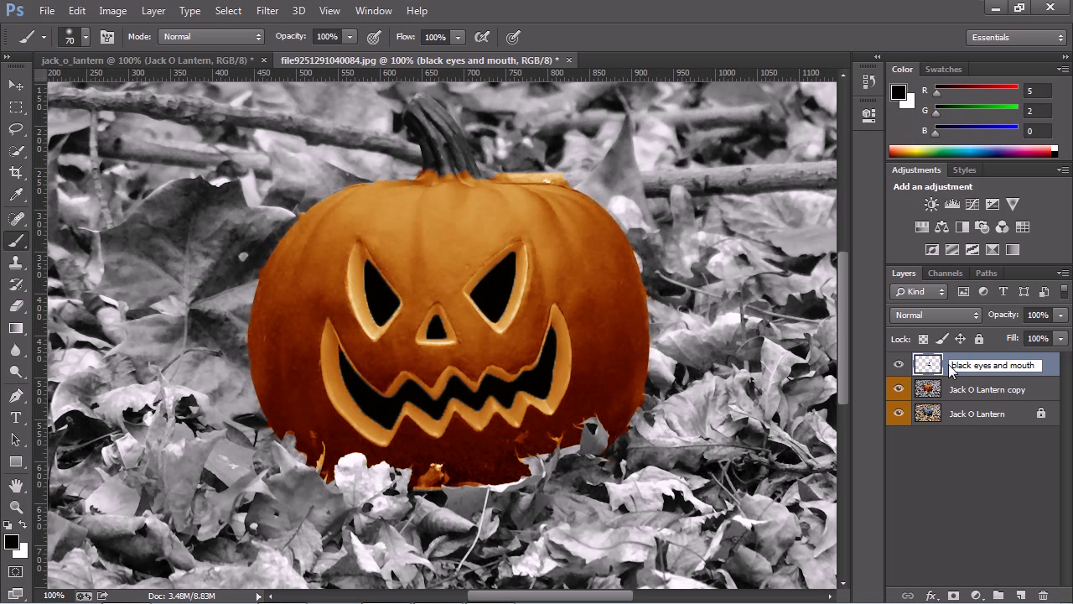
pyautogui.press('Return')
# Set the color label of the black eyes and mouth layer to yellow
pyautogui.rightClick(956, 368)
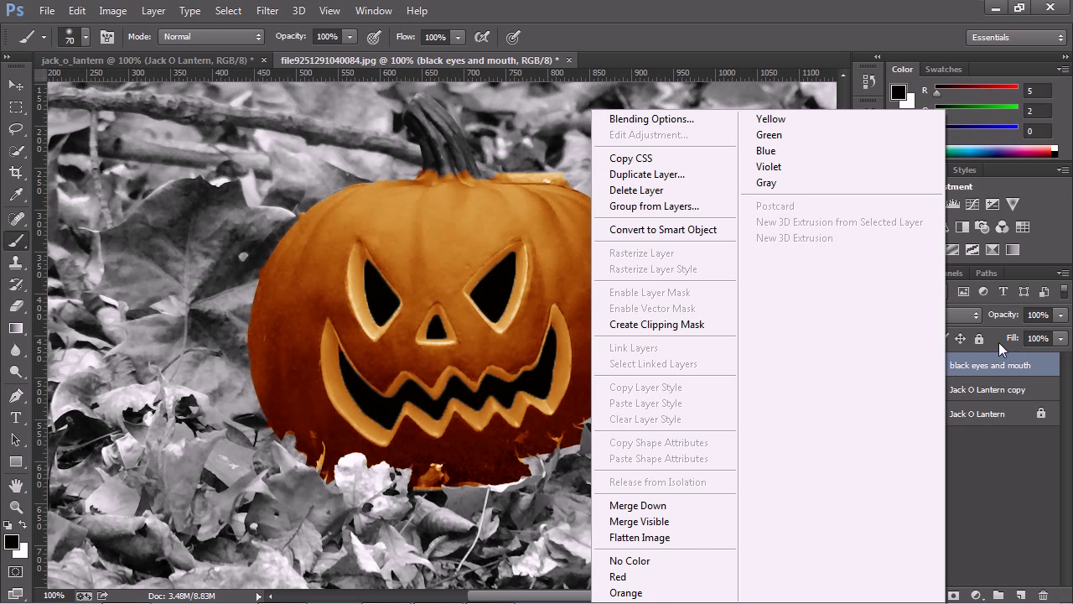
pyautogui.click(998, 342)
pyautogui.rightClick(1006, 359)
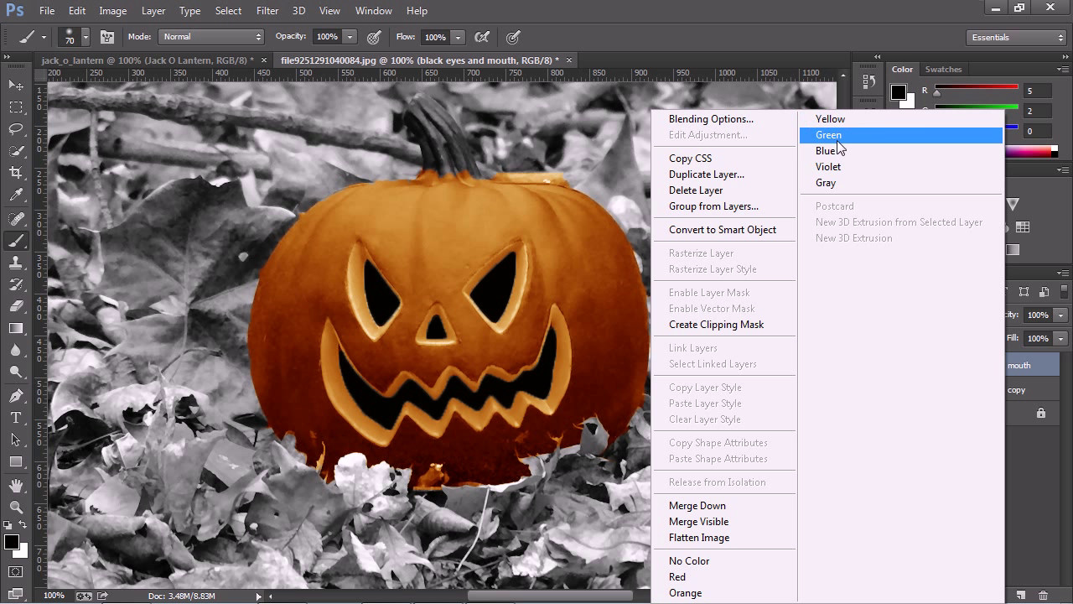
pyautogui.click(822, 188)
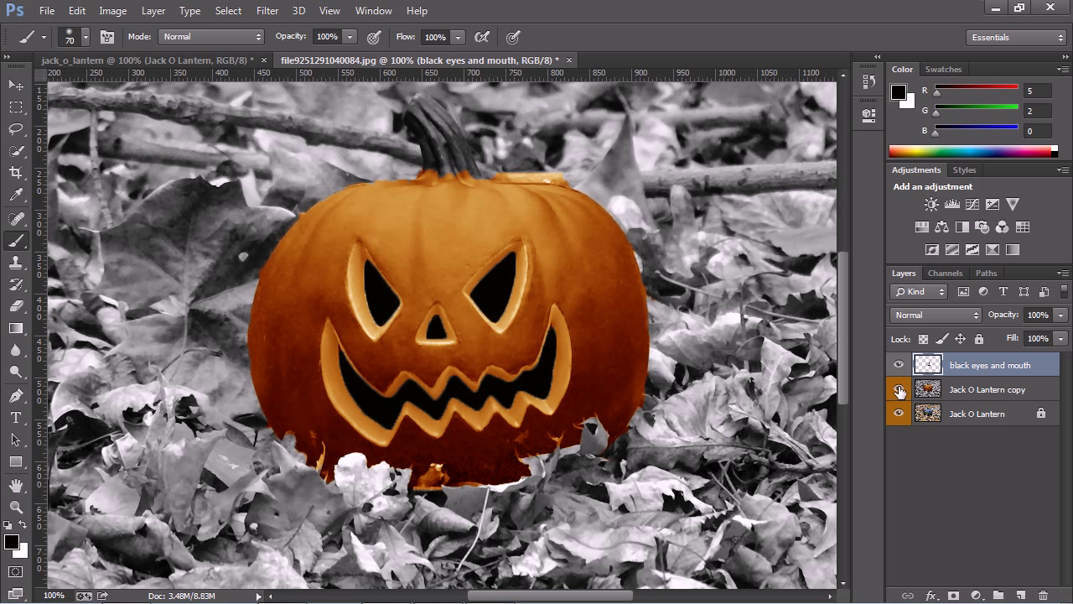
pyautogui.rightClick(899, 365)
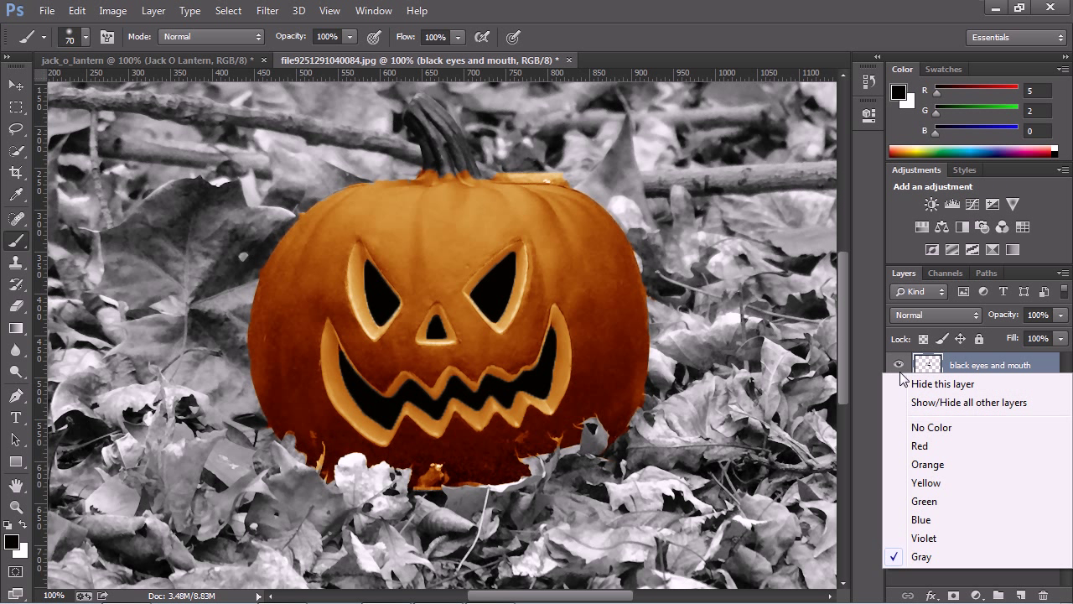
pyautogui.click(915, 484)
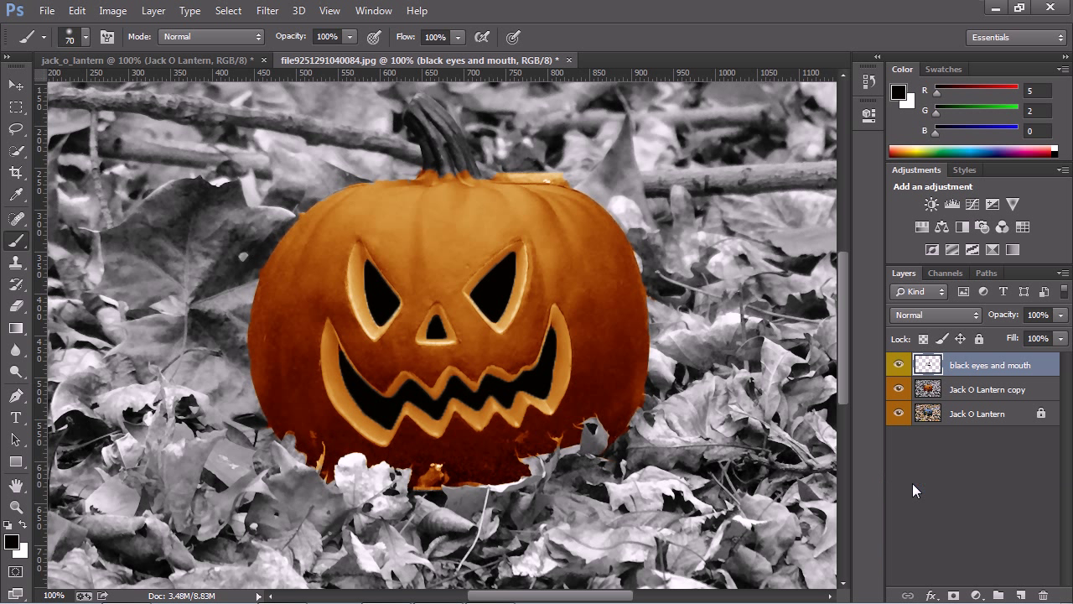
# Add a new layer above black eyes and mouth and try to select the orange branch strip above the pumpkin on it
pyautogui.click(1022, 596)
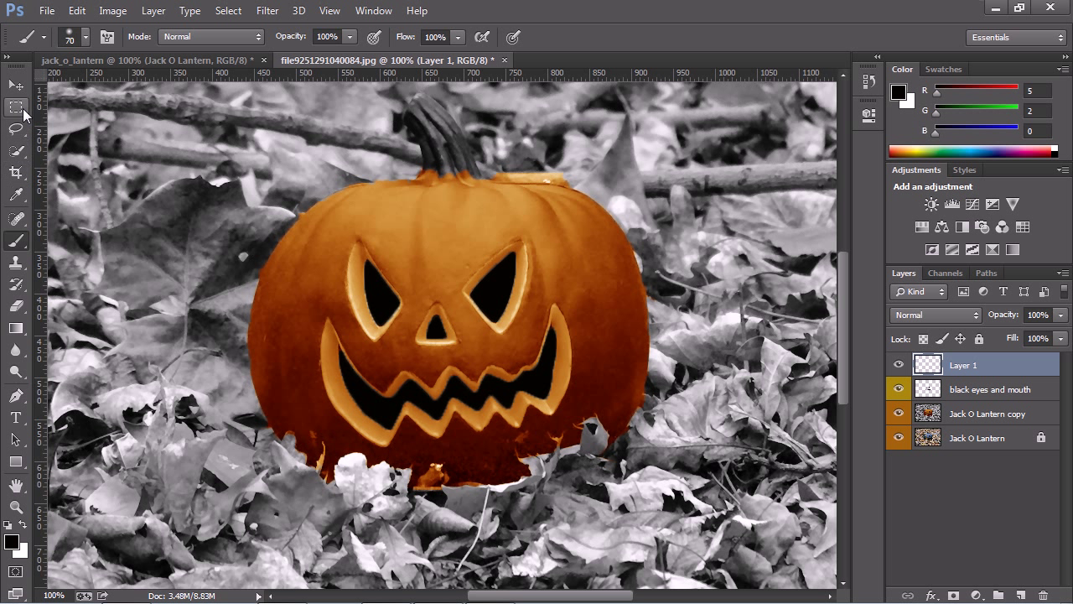
pyautogui.click(19, 152)
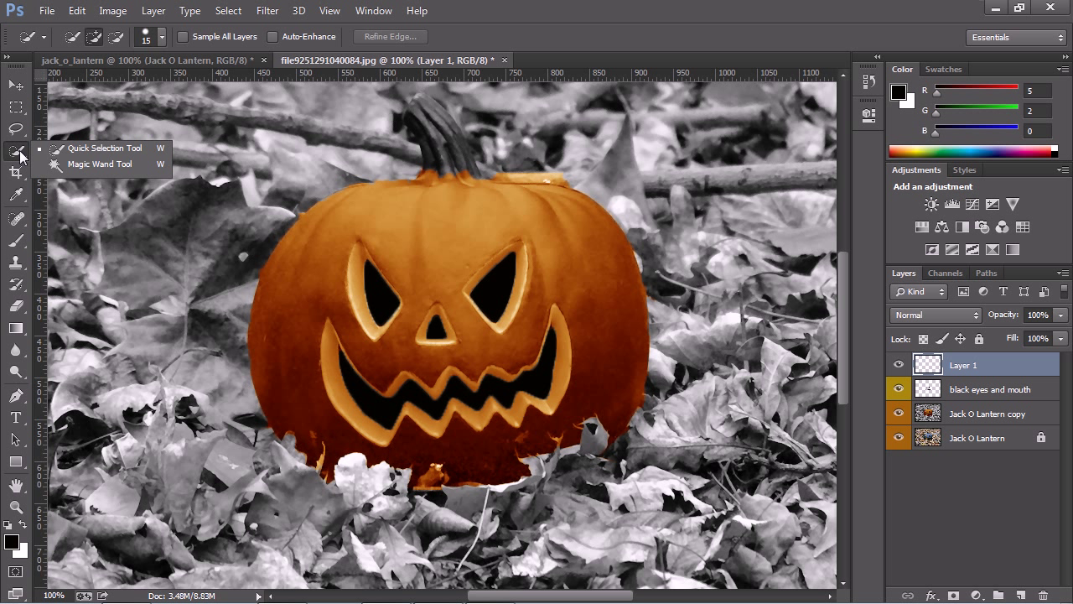
pyautogui.click(118, 151)
pyautogui.moveTo(560, 173); pyautogui.dragTo(495, 177)
pyautogui.hotkey('ctrl', 'd')
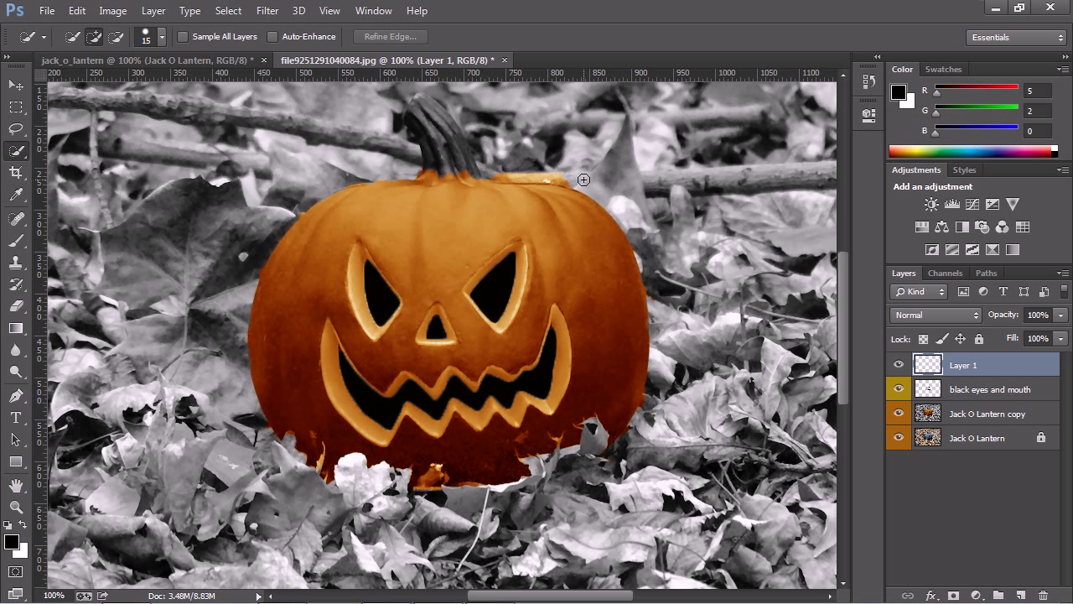
# Select the orange branch strip above the pumpkin's upper right edge on the Jack O Lantern copy layer, desaturate it and deselect it
pyautogui.click(973, 417)
pyautogui.moveTo(570, 178); pyautogui.dragTo(557, 176)
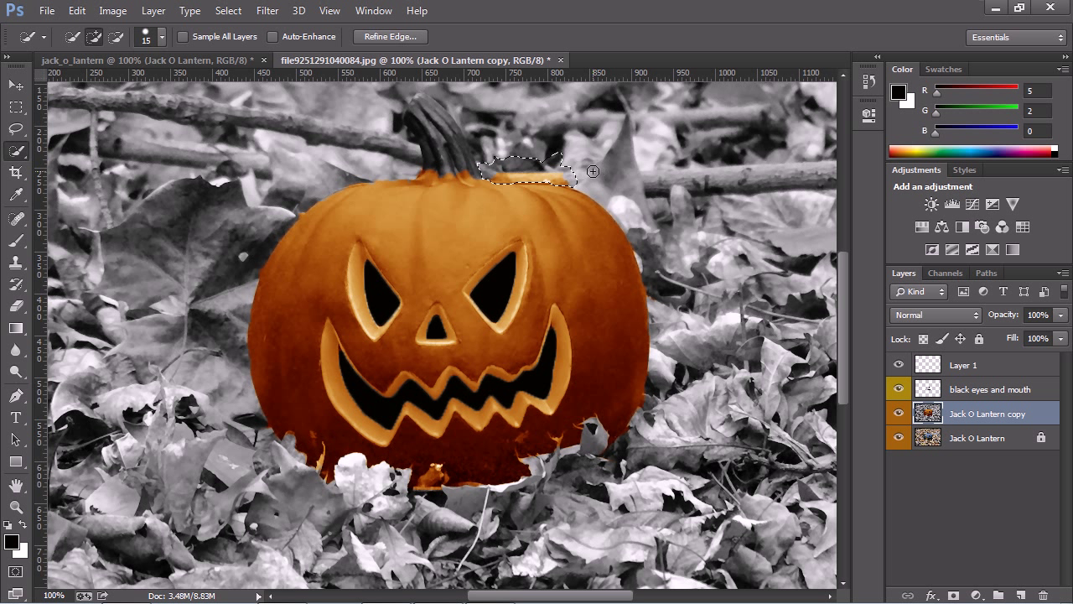
pyautogui.click(113, 10)
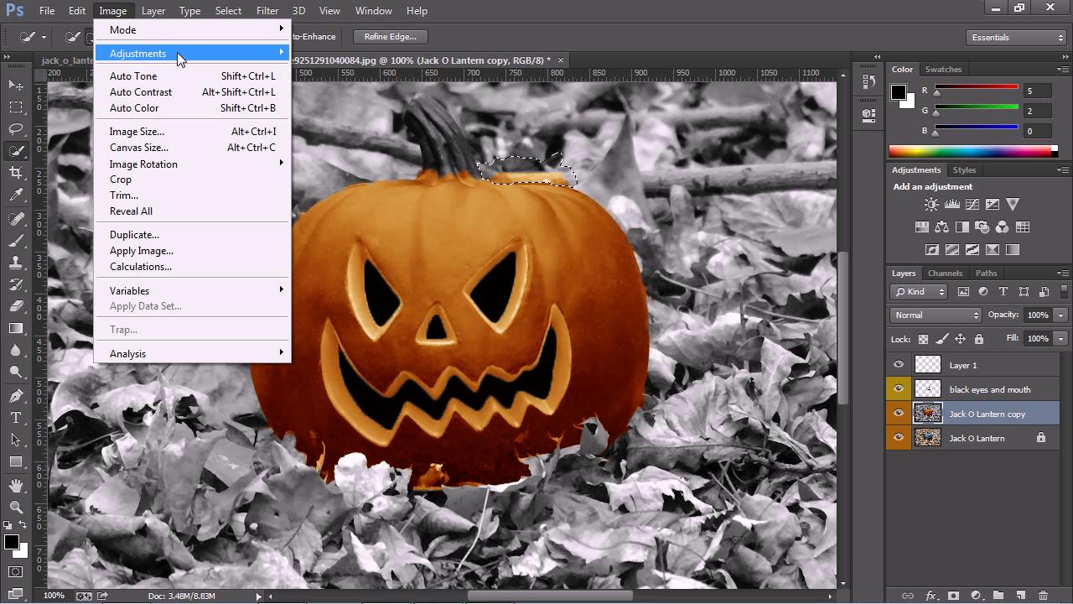
pyautogui.moveTo(178, 55)
pyautogui.click(333, 386)
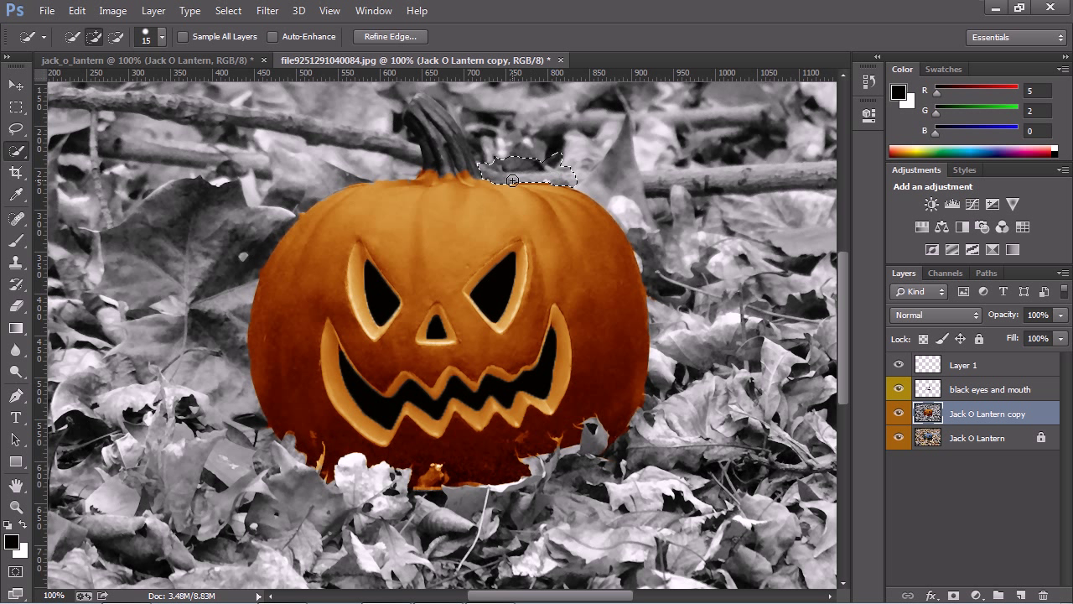
pyautogui.click(228, 10)
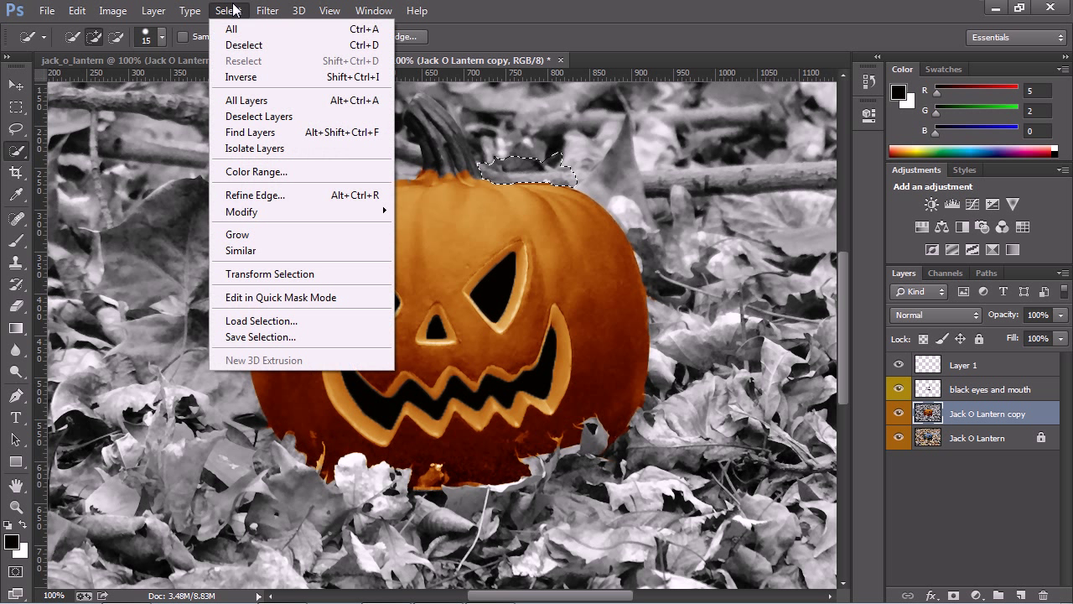
pyautogui.click(236, 46)
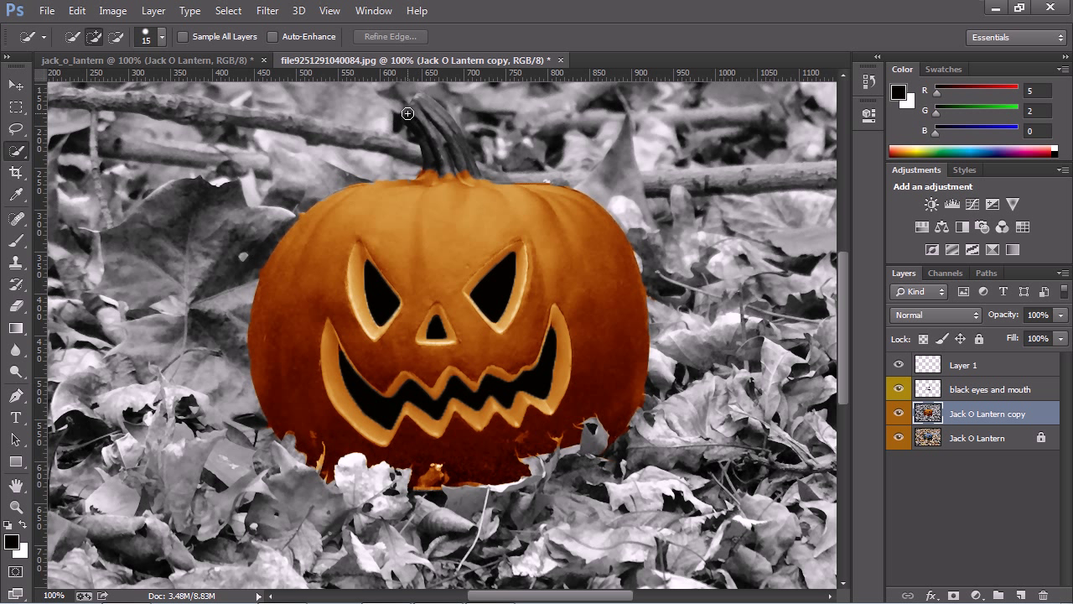
# Select the pumpkin's stem with Quick Selection, subtracting the surrounding background, and desaturate it
pyautogui.moveTo(415, 117)
pyautogui.mouseDown()
pyautogui.moveTo(426, 108)
pyautogui.moveTo(434, 122)
pyautogui.mouseUp()
pyautogui.scroll(2, 428, 202)
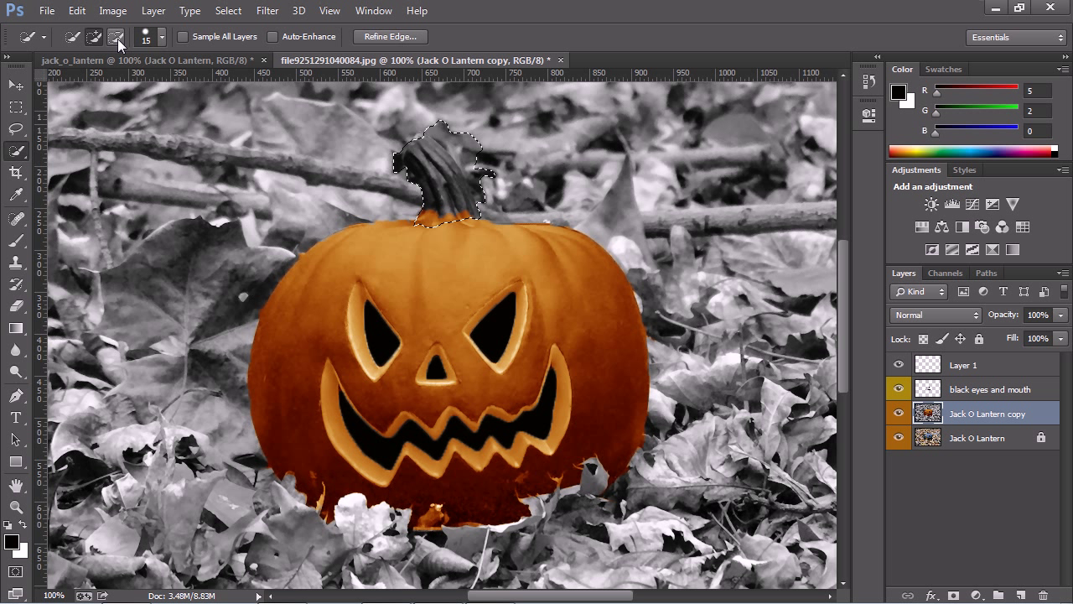
pyautogui.moveTo(494, 156)
pyautogui.mouseDown()
pyautogui.moveTo(494, 180)
pyautogui.moveTo(454, 124)
pyautogui.moveTo(432, 132)
pyautogui.mouseUp()
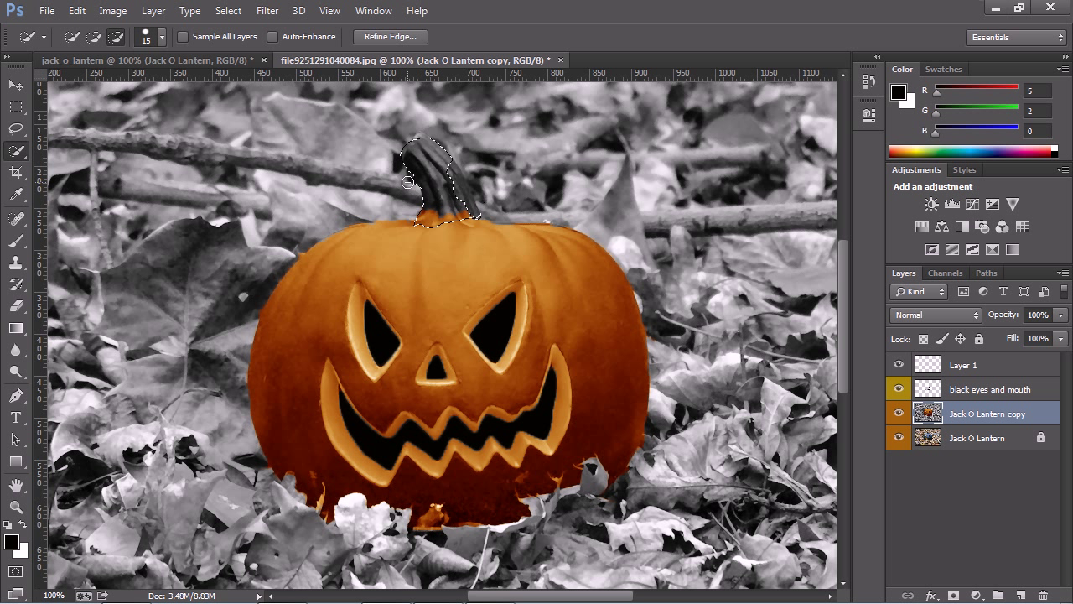
pyautogui.click(87, 41)
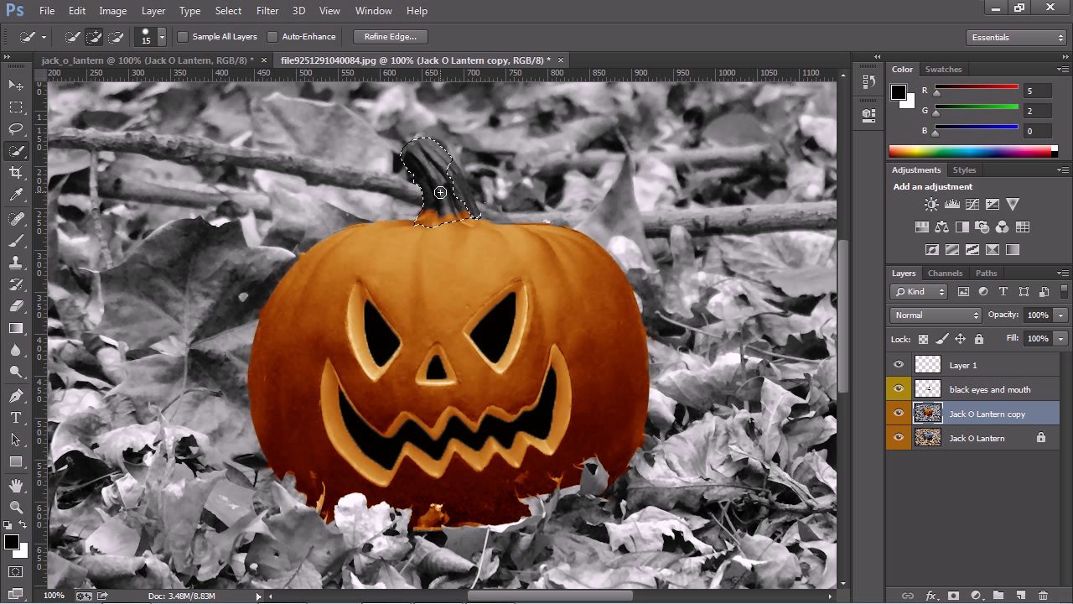
pyautogui.moveTo(455, 183); pyautogui.dragTo(460, 204)
pyautogui.click(115, 10)
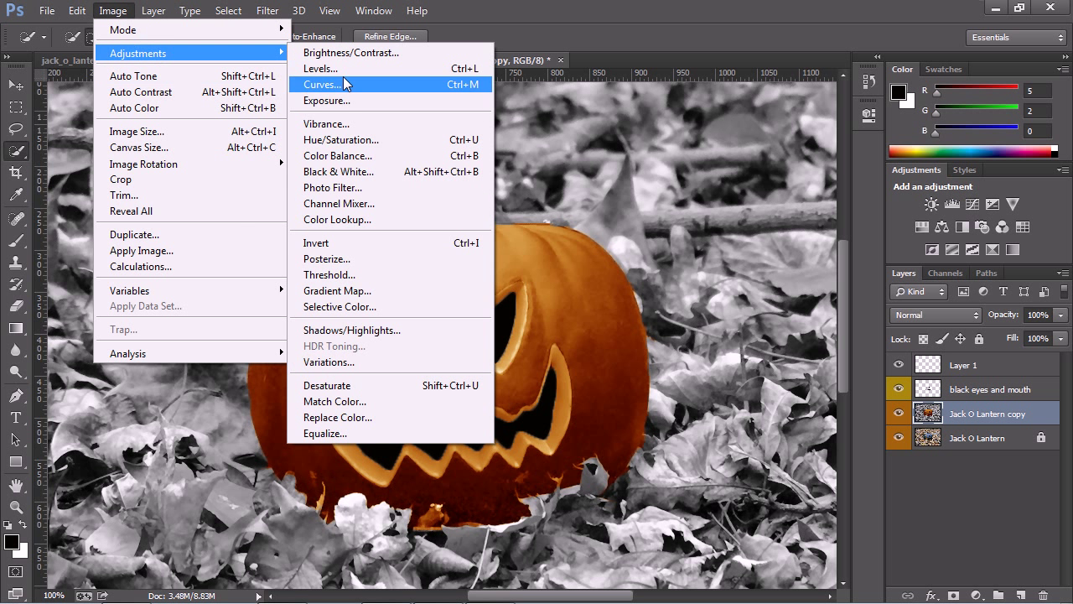
pyautogui.click(336, 387)
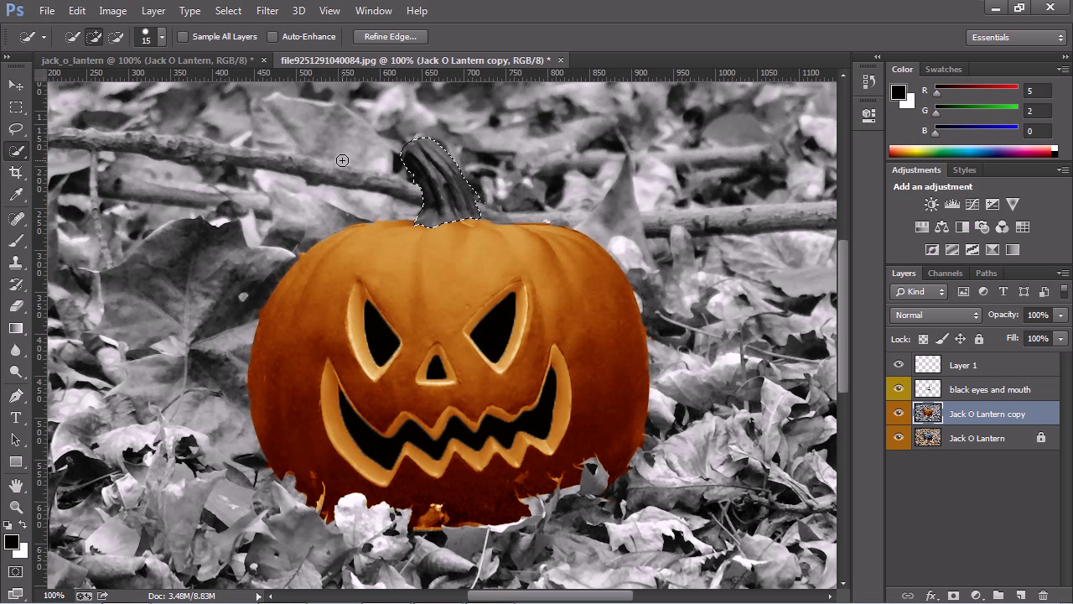
# Set the foreground color to the bright green #0cf417
pyautogui.click(16, 543)
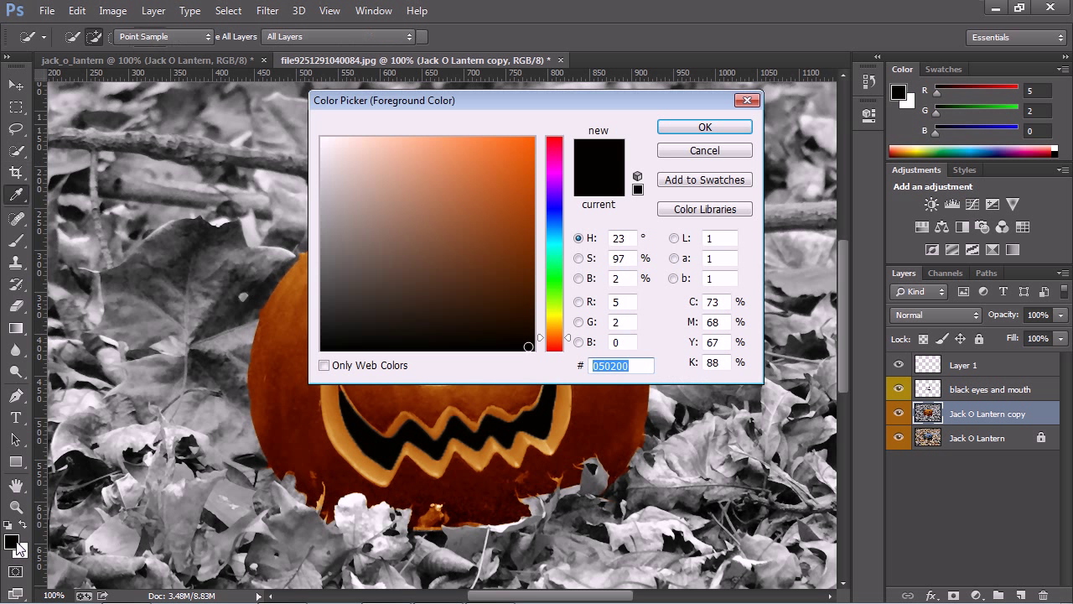
pyautogui.click(550, 279)
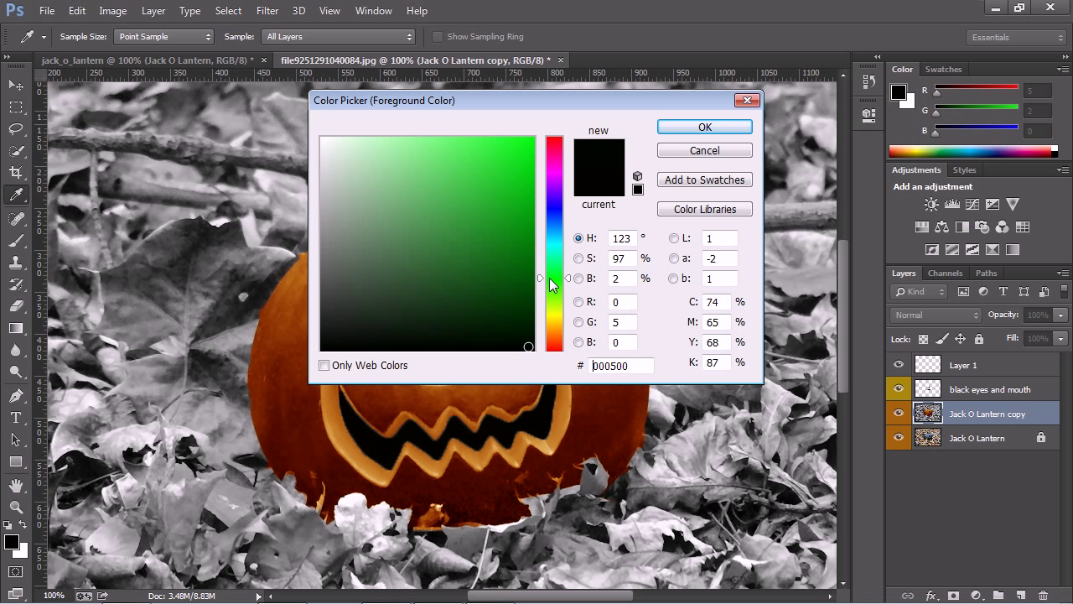
pyautogui.click(523, 146)
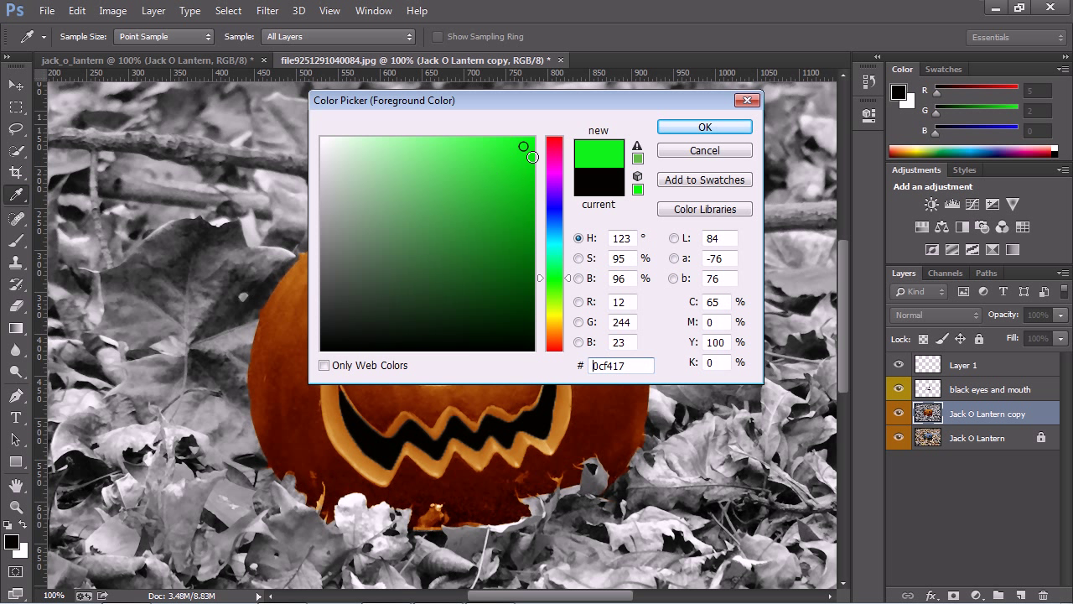
pyautogui.click(702, 126)
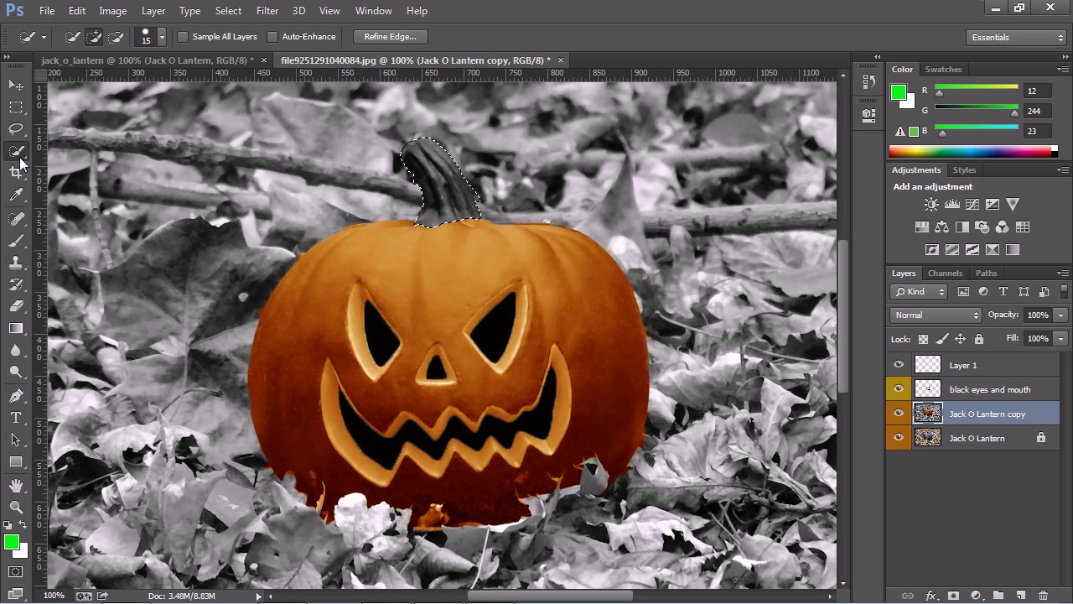
# Switch to the Brush tool and reduce its size to 30 pixels for painting inside the stem selection
pyautogui.click(12, 287)
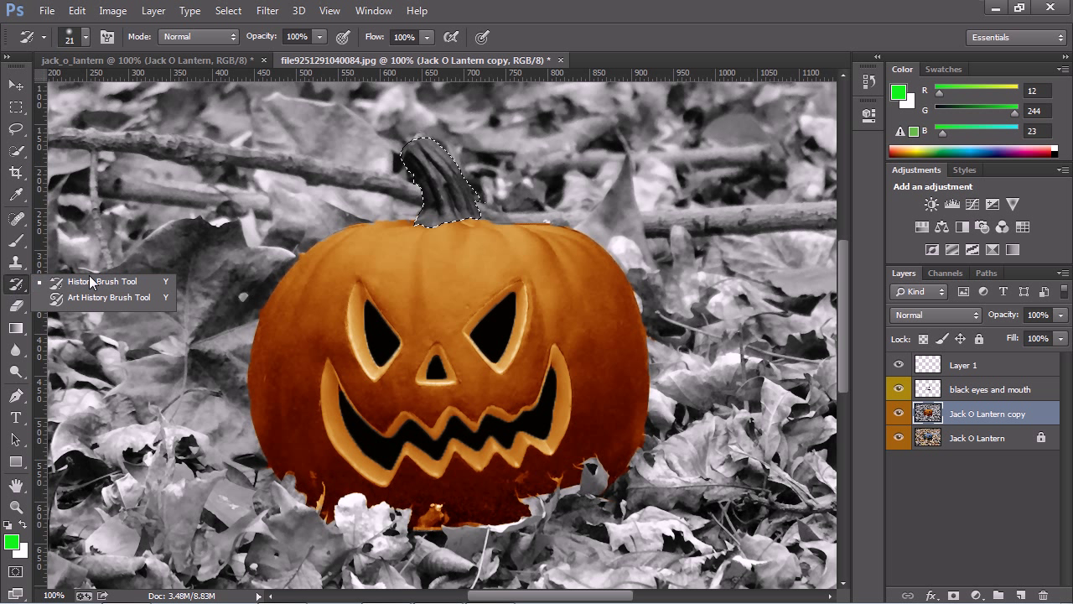
pyautogui.click(17, 242)
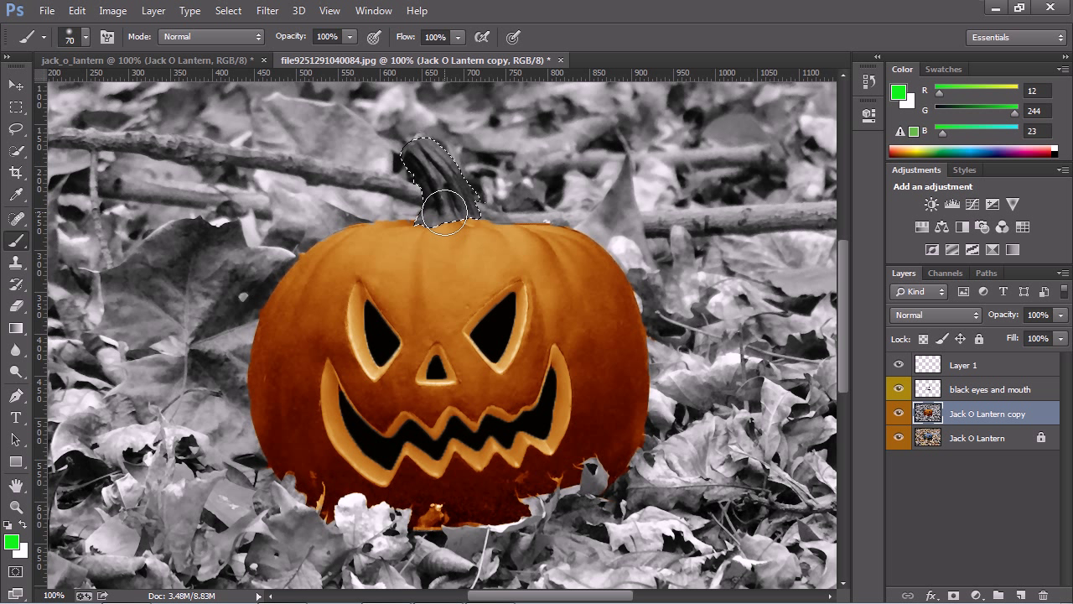
pyautogui.press('[')
pyautogui.press('[')
pyautogui.press('[')
# Try painting the selected stem bright green directly on the Jack O Lantern copy layer and undo the painting
pyautogui.moveTo(441, 181)
pyautogui.mouseDown()
pyautogui.moveTo(440, 193)
pyautogui.moveTo(406, 154)
pyautogui.moveTo(439, 161)
pyautogui.mouseUp()
pyautogui.moveTo(441, 171)
pyautogui.mouseDown()
pyautogui.moveTo(459, 214)
pyautogui.moveTo(470, 213)
pyautogui.moveTo(441, 168)
pyautogui.moveTo(446, 205)
pyautogui.moveTo(423, 220)
pyautogui.moveTo(437, 181)
pyautogui.moveTo(415, 147)
pyautogui.moveTo(413, 170)
pyautogui.moveTo(419, 177)
pyautogui.moveTo(423, 139)
pyautogui.moveTo(416, 180)
pyautogui.moveTo(452, 208)
pyautogui.mouseUp()
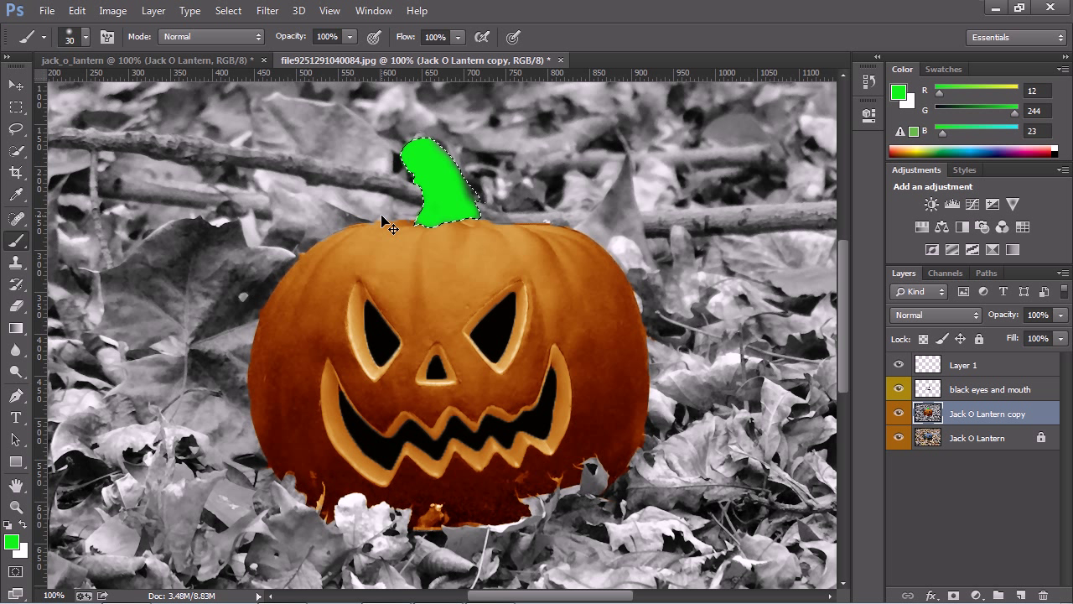
pyautogui.hotkey('ctrl', 'z')
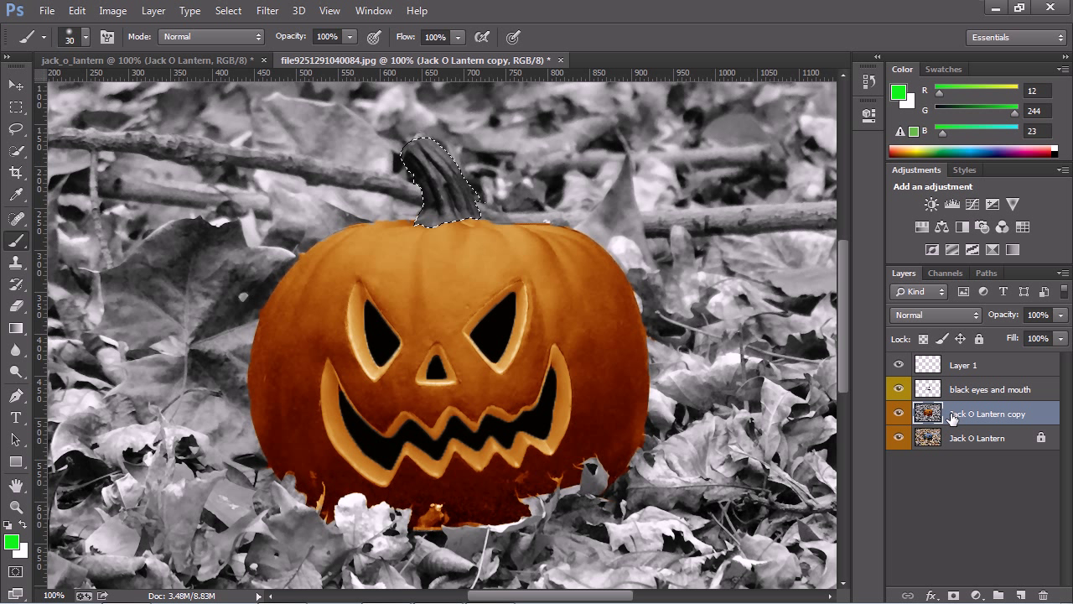
# Paint the whole selected stem bright green on Layer 1
pyautogui.click(963, 369)
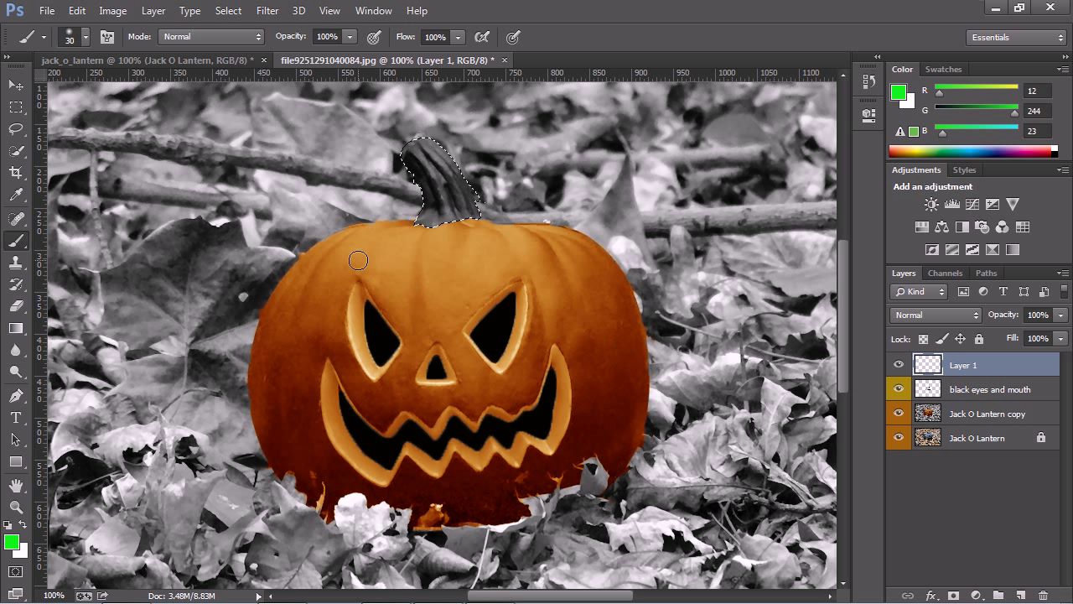
pyautogui.moveTo(421, 221)
pyautogui.mouseDown()
pyautogui.moveTo(405, 160)
pyautogui.moveTo(409, 138)
pyautogui.moveTo(429, 143)
pyautogui.moveTo(420, 154)
pyautogui.moveTo(449, 197)
pyautogui.moveTo(450, 209)
pyautogui.moveTo(431, 216)
pyautogui.moveTo(450, 226)
pyautogui.moveTo(436, 217)
pyautogui.moveTo(411, 140)
pyautogui.moveTo(433, 156)
pyautogui.moveTo(434, 145)
pyautogui.moveTo(470, 214)
pyautogui.moveTo(426, 212)
pyautogui.mouseUp()
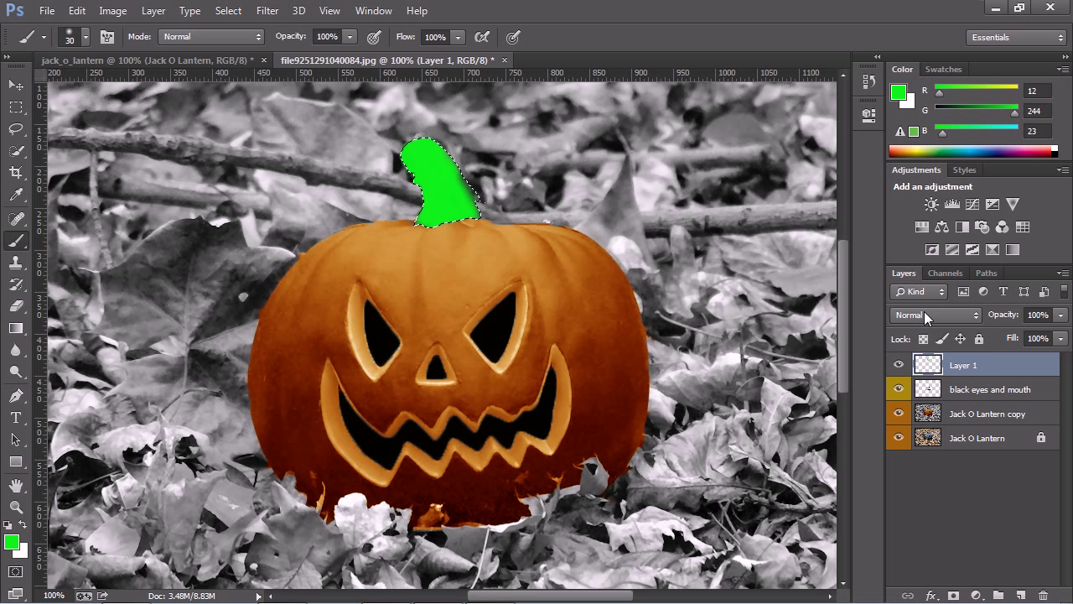
# Try the Multiply and Overlay blend modes on Layer 1's green stem paint
pyautogui.click(970, 314)
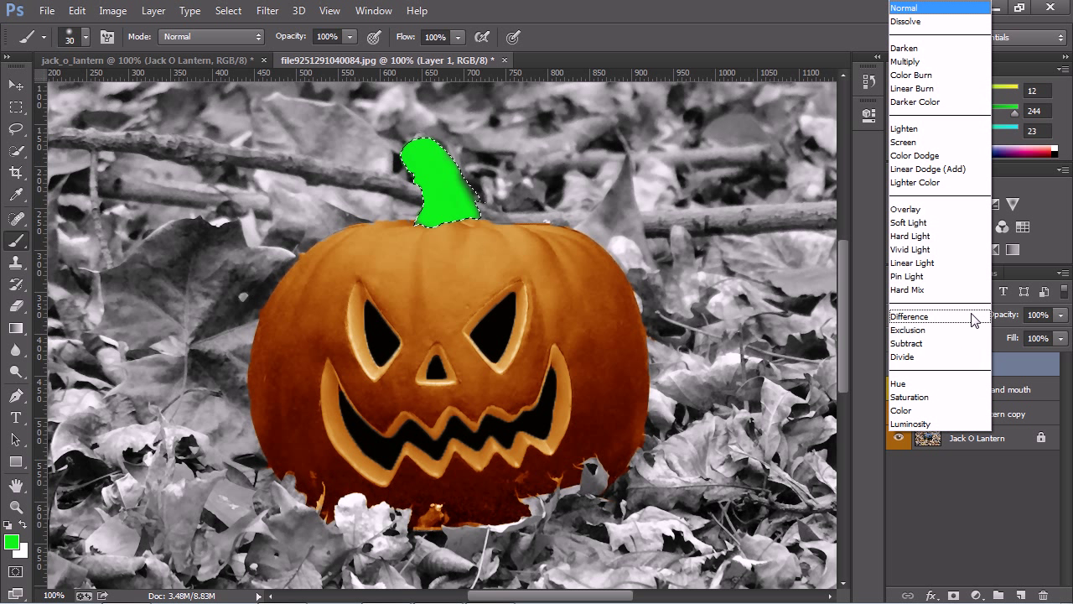
pyautogui.click(927, 61)
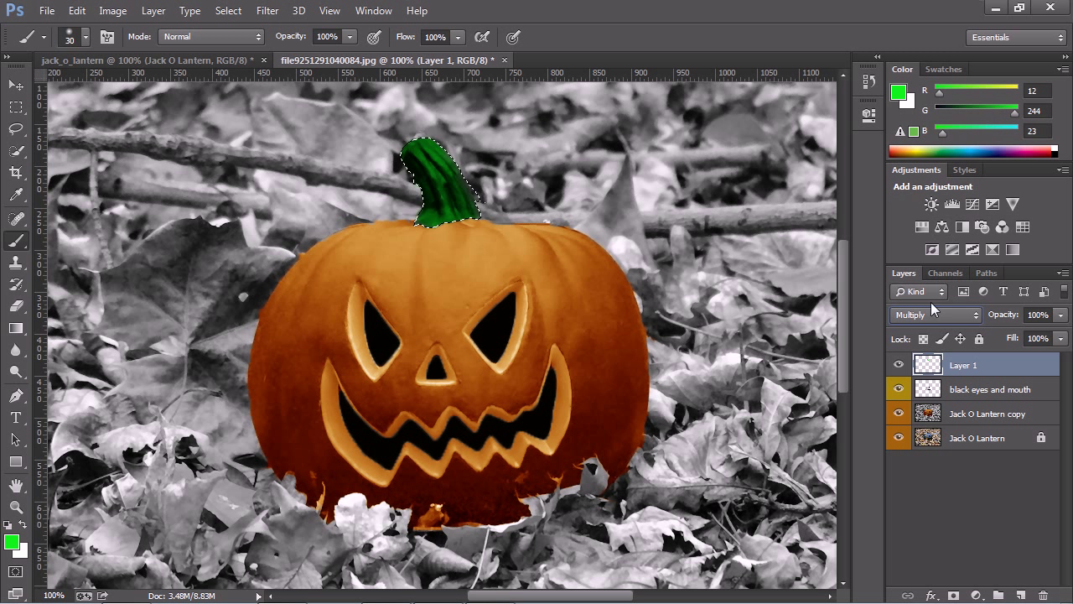
pyautogui.click(958, 310)
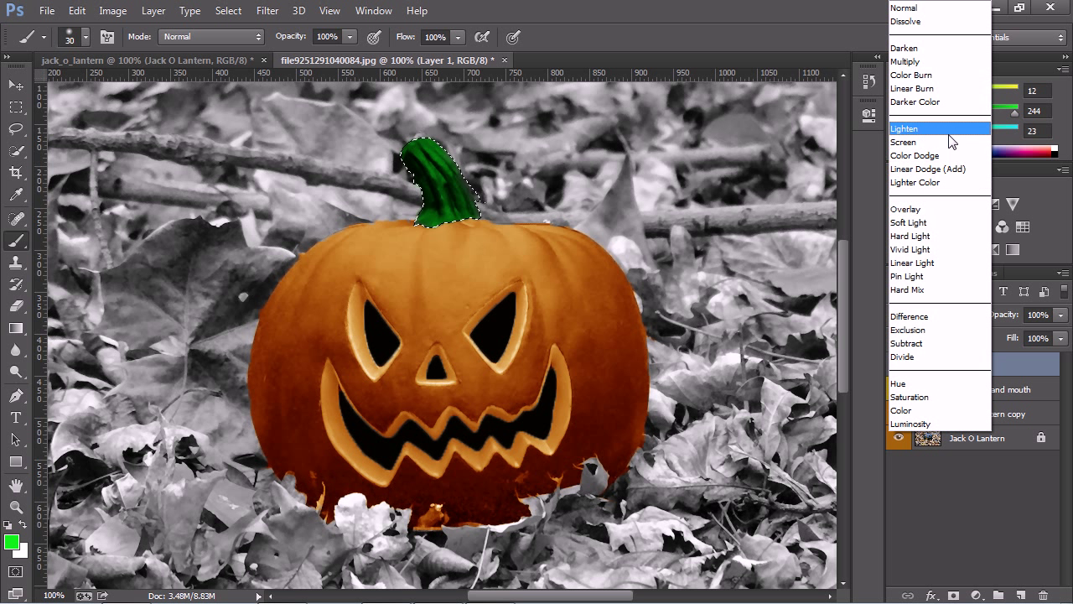
pyautogui.click(919, 210)
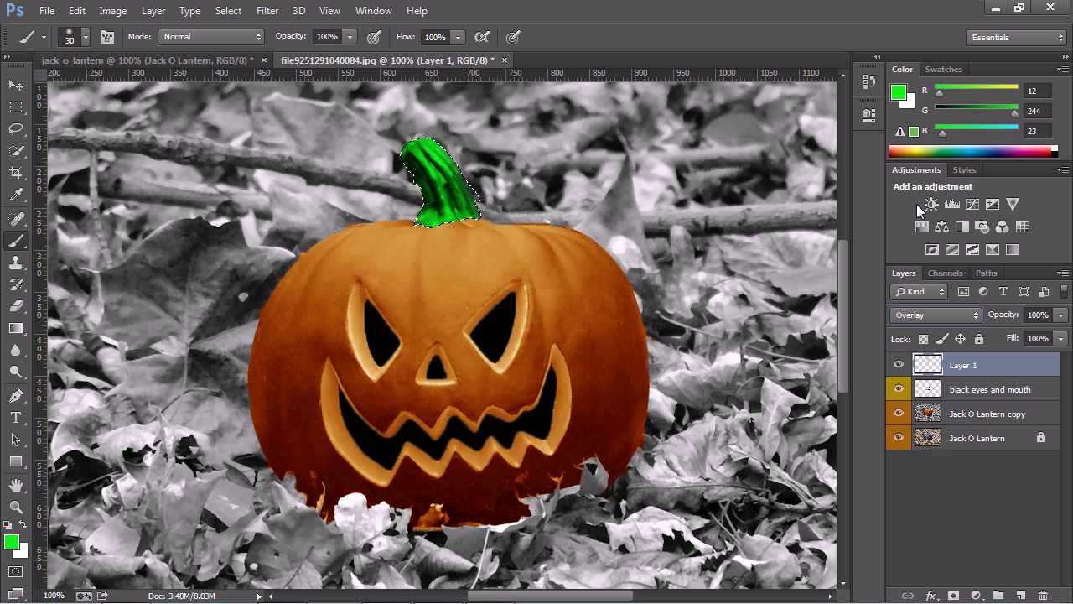
# Set Layer 1's blend mode to Darken and lower its opacity to 52%
pyautogui.click(946, 314)
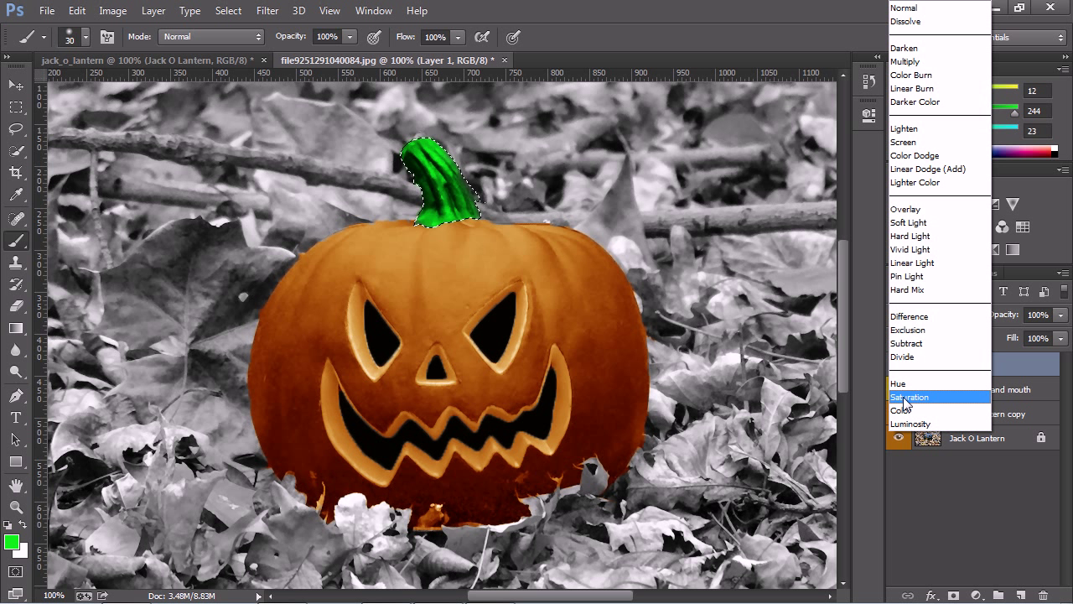
pyautogui.click(918, 48)
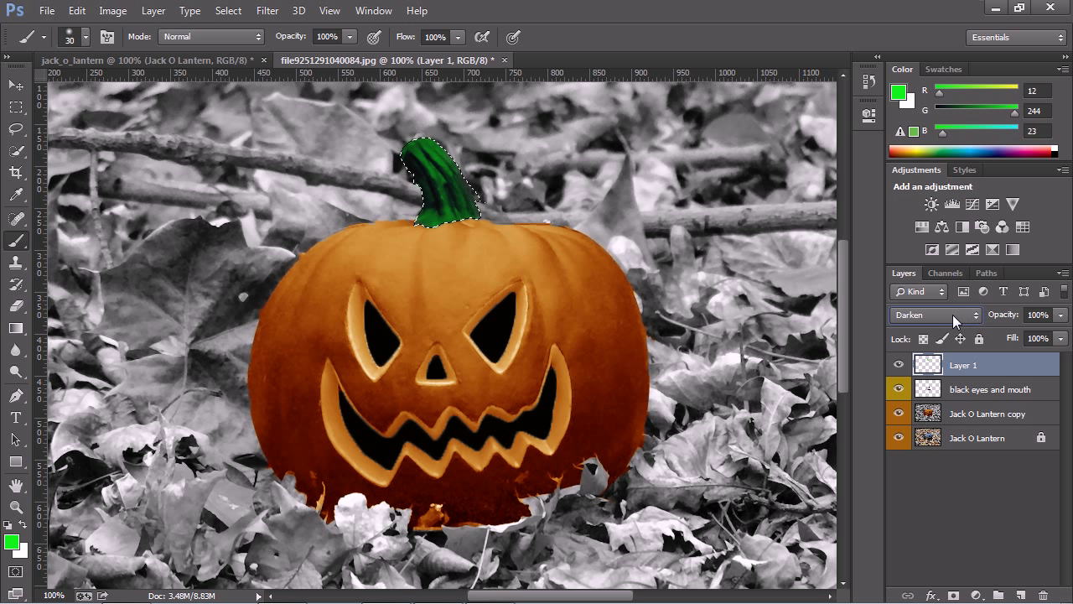
pyautogui.click(1061, 315)
pyautogui.moveTo(1062, 334); pyautogui.dragTo(1015, 336)
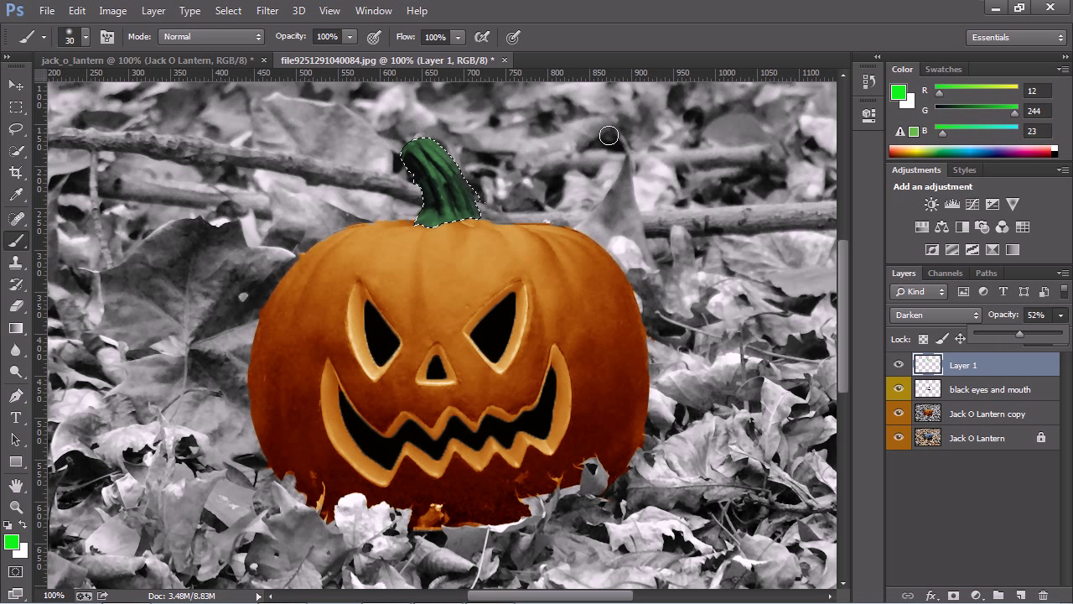
# Deselect the stem and view the whole image at 50% zoom
pyautogui.click(228, 10)
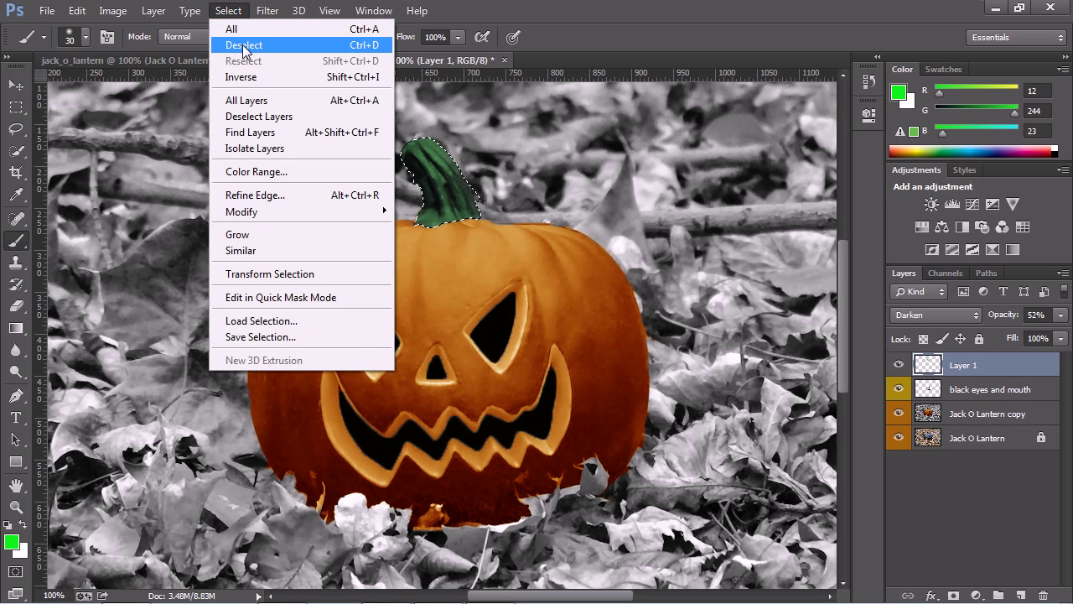
pyautogui.click(242, 45)
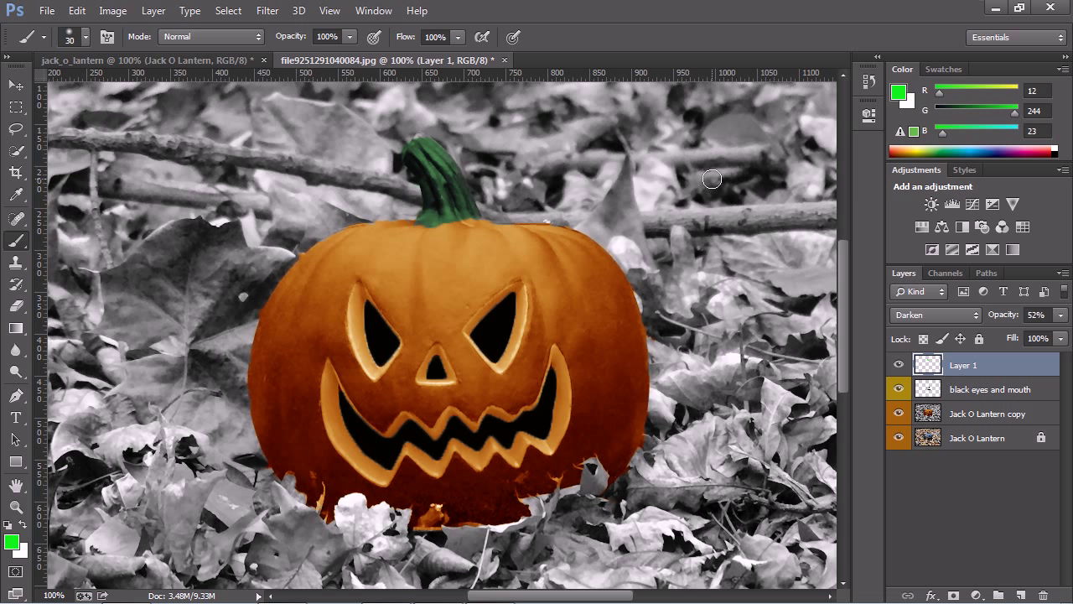
pyautogui.hotkey('ctrl', '-')
pyautogui.hotkey('ctrl', '-')
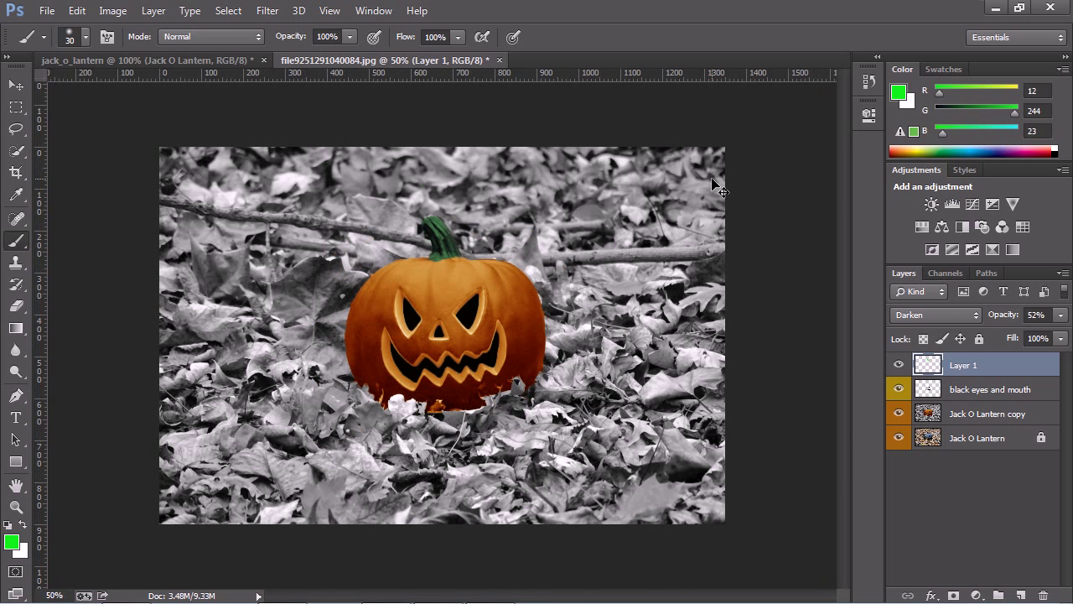